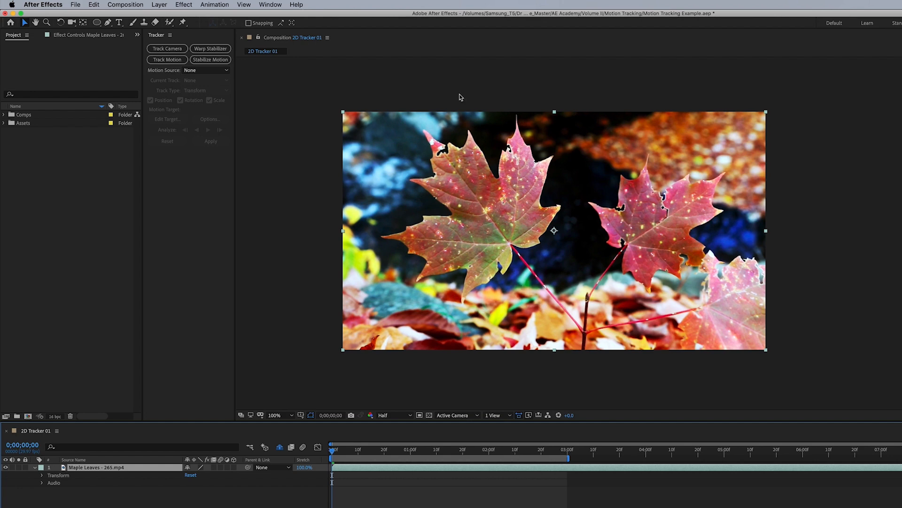
- Preview the leaf footage in the 2D Tracker 01 composition and return the playhead to the first frame
key("space")
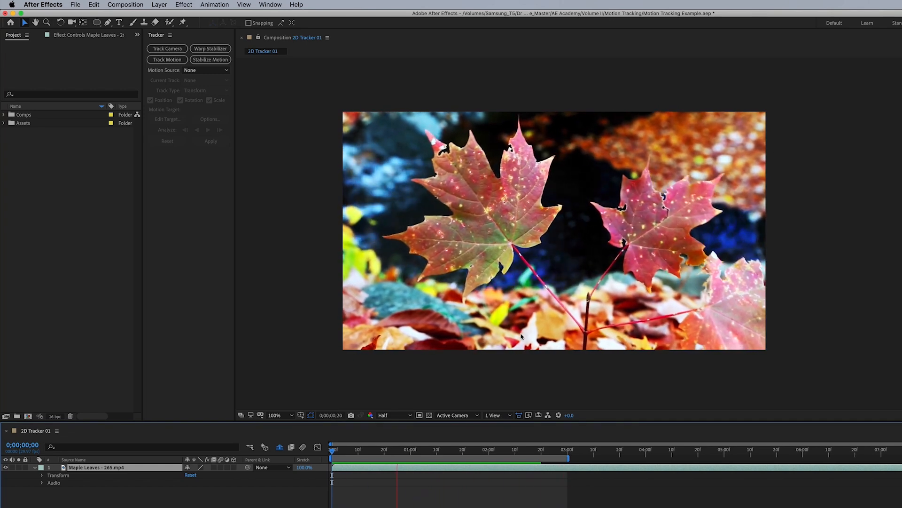
left_click(536, 451)
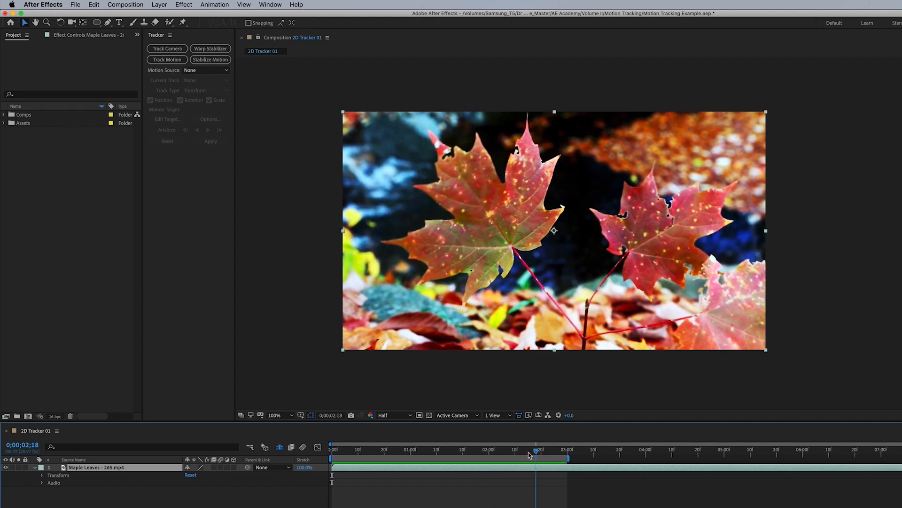
left_click_drag(536, 450, 316, 449)
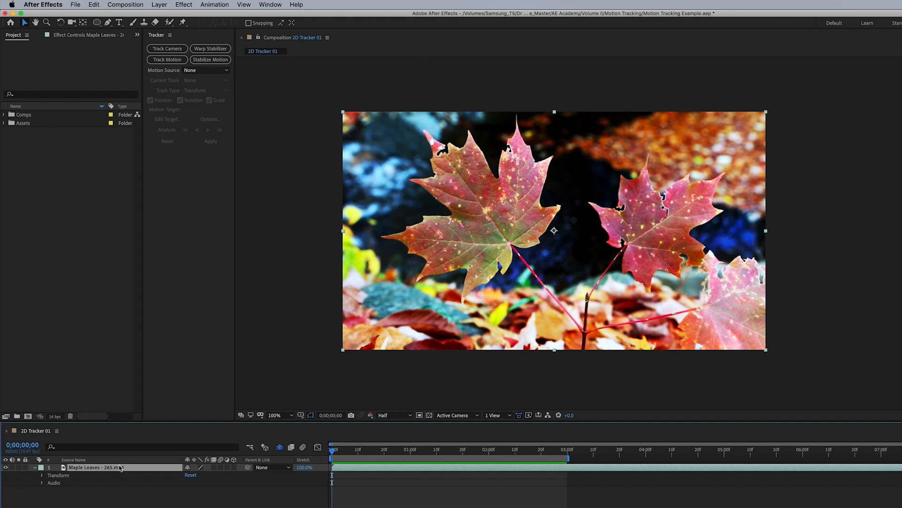
- Open the Maple Leaves - 265.mp4 layer in its own Layer viewer and compare it with the composition view
double_click(91, 468)
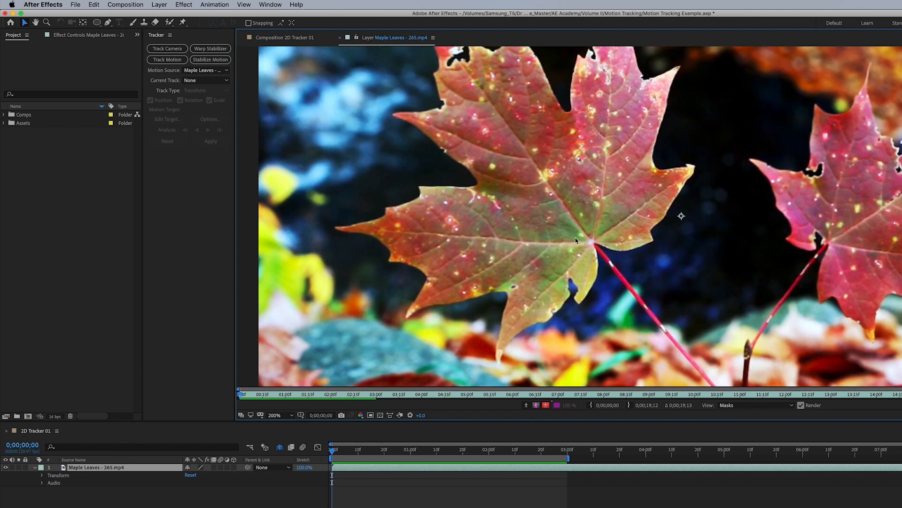
left_click(295, 42)
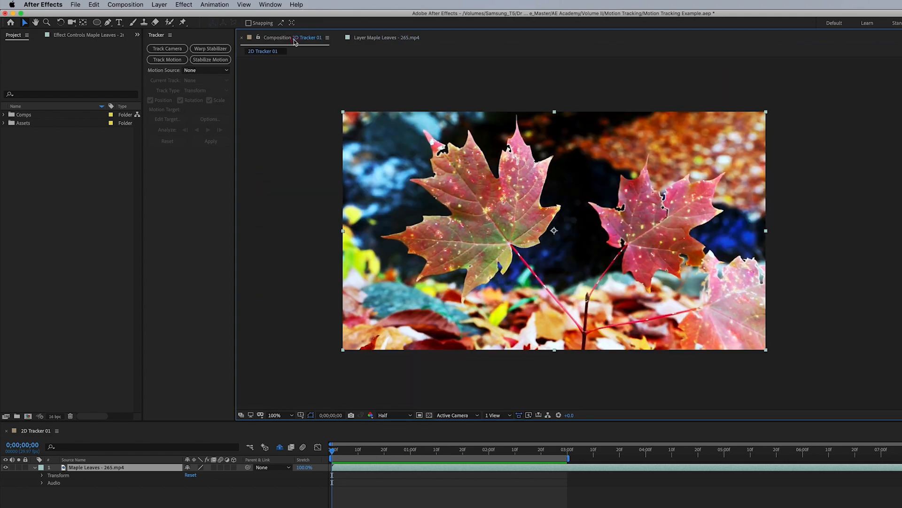
left_click(374, 40)
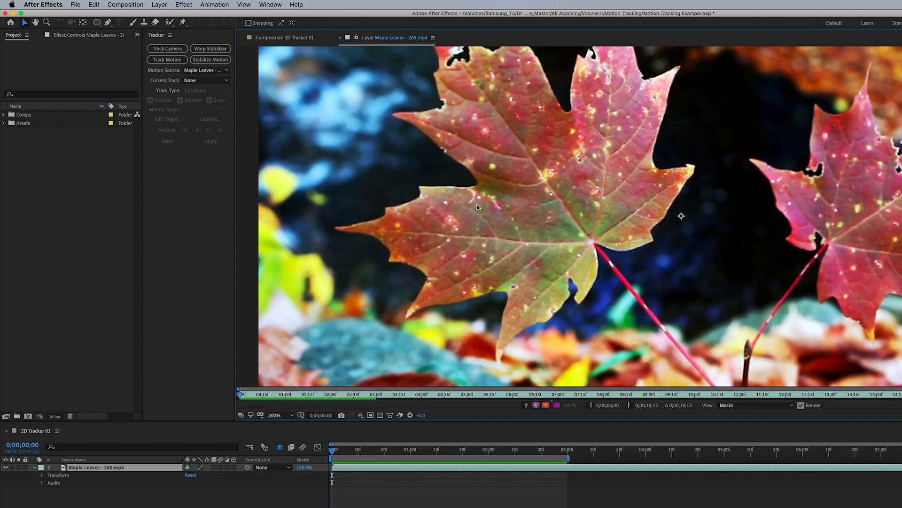
left_click(292, 37)
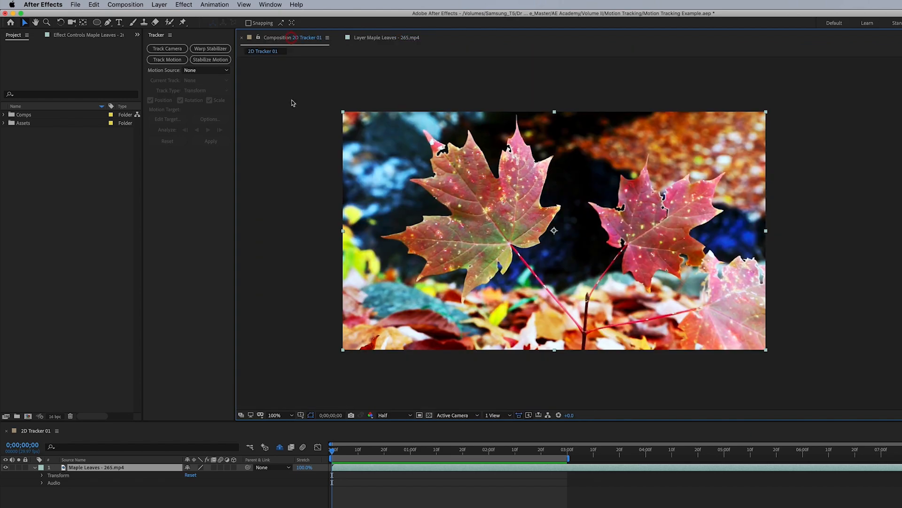
- Set the composition's preview resolution to Full, scrub the footage to 0;00;03;00 and return to the first frame
left_click(394, 417)
left_click(396, 436)
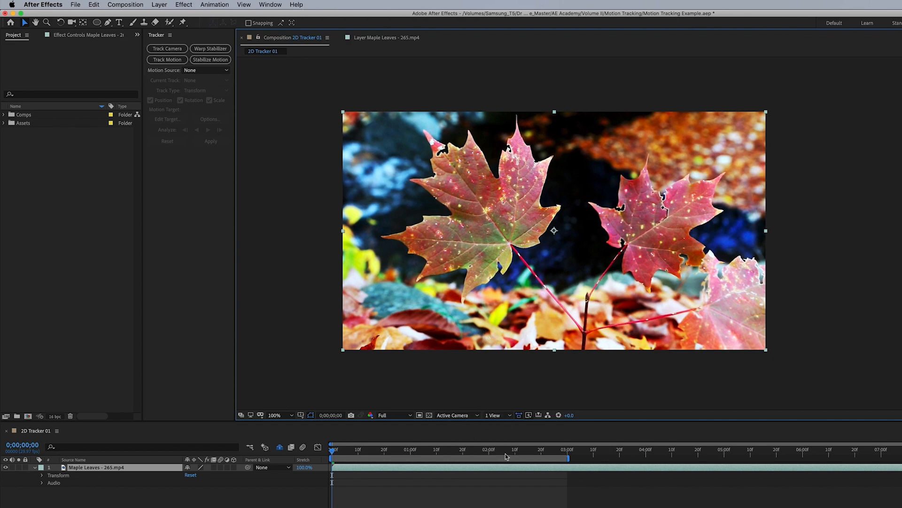
left_click_drag(544, 456, 567, 452)
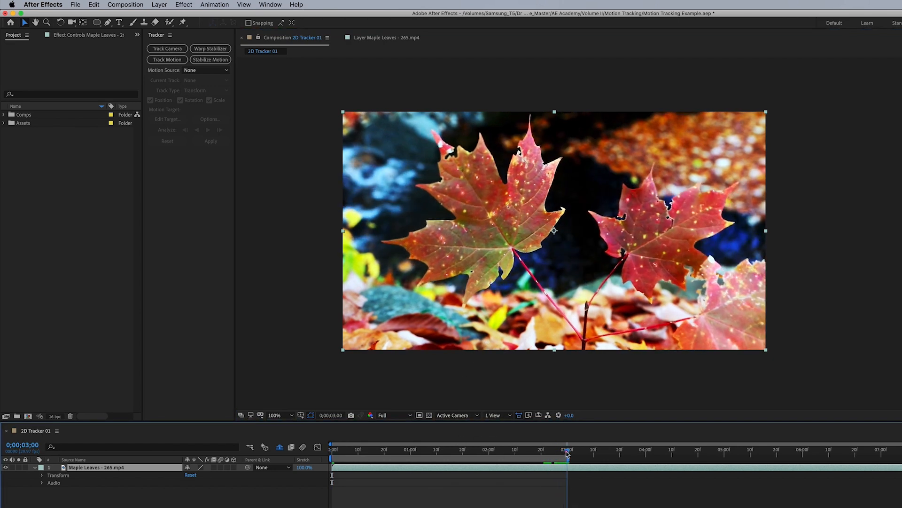
key("Home")
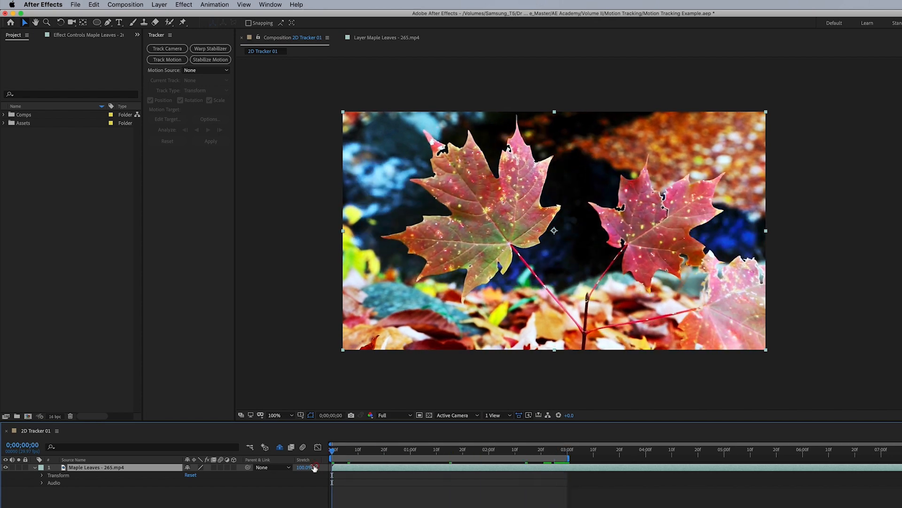
- Create a motion track for the Maple Leaves - 265.mp4 layer in its Layer viewer, keeping that layer as motion source
left_click(380, 39)
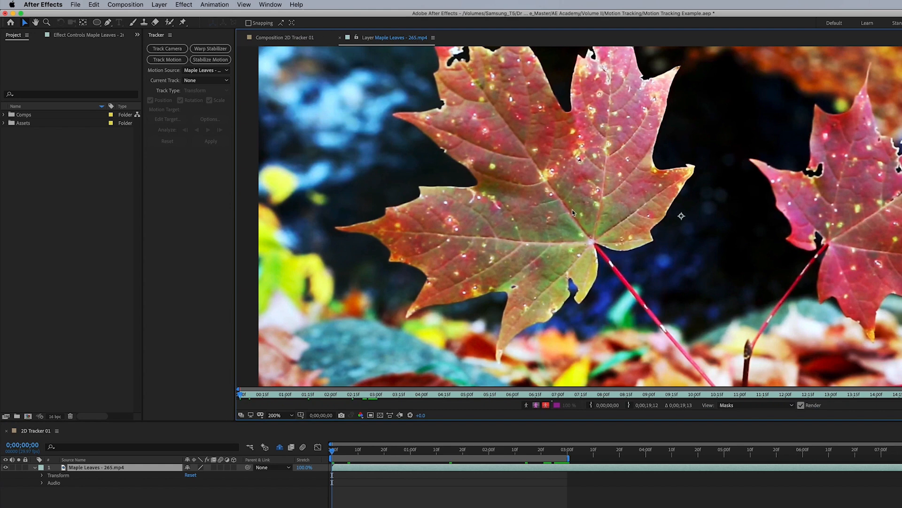
left_click_drag(599, 197, 581, 235)
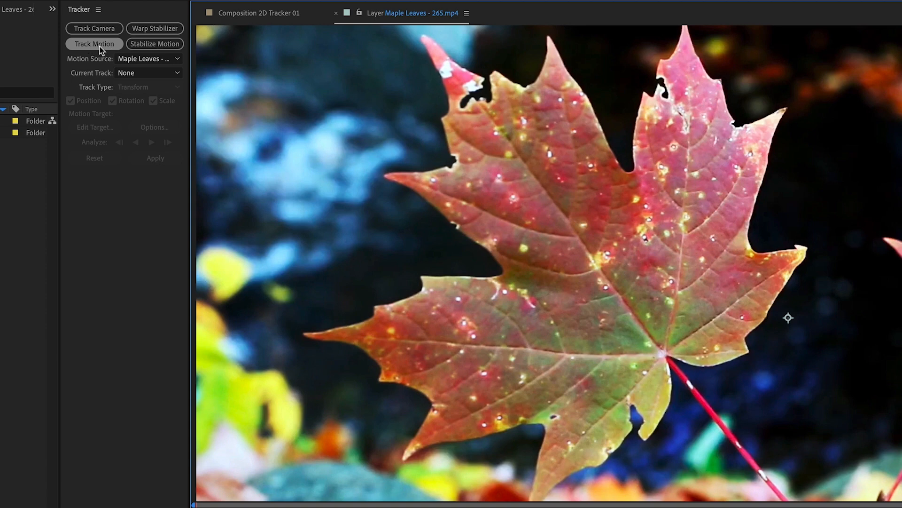
left_click(137, 59)
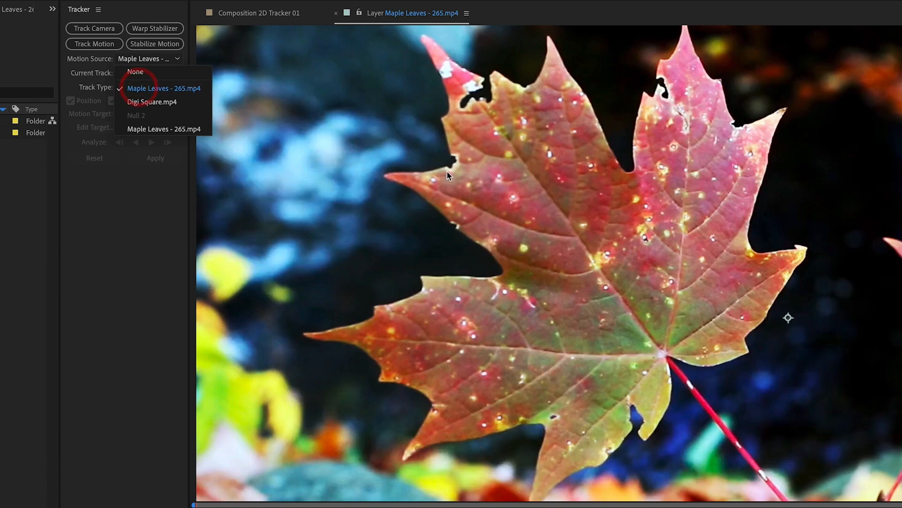
left_click(96, 65)
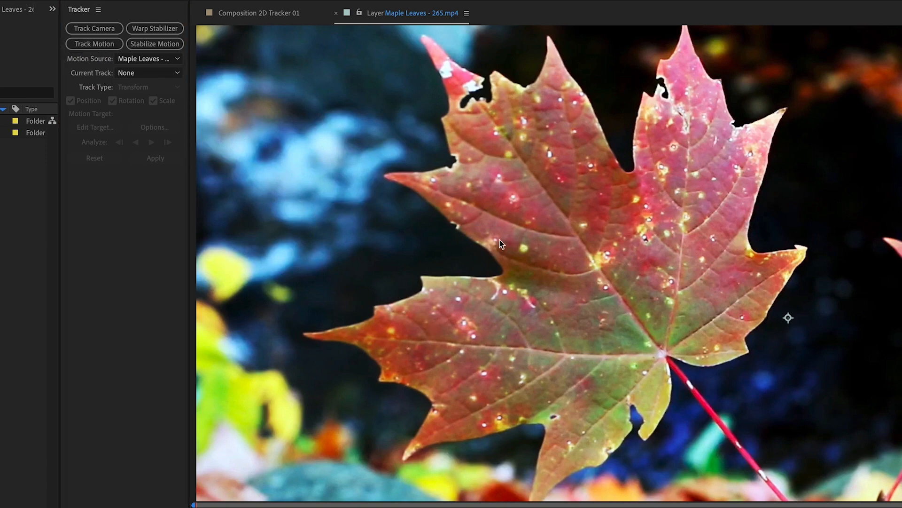
left_click(95, 47)
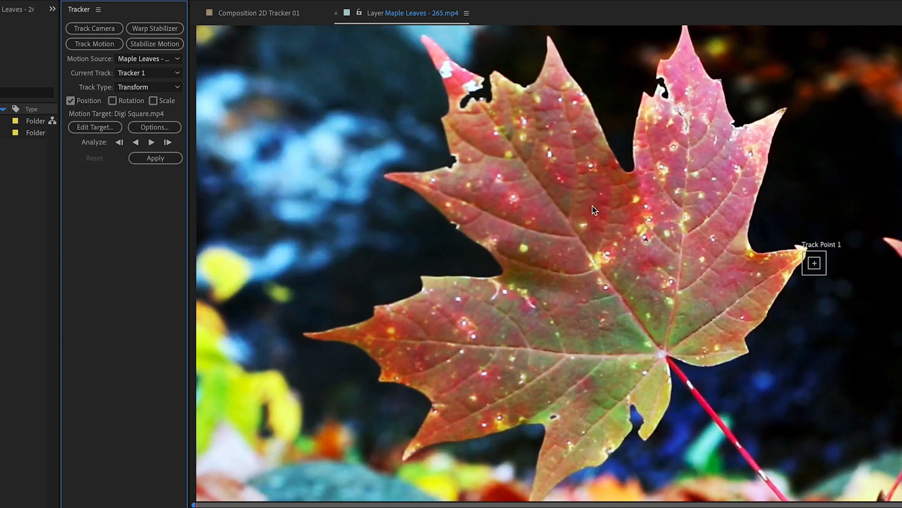
left_click(112, 101)
left_click(112, 101)
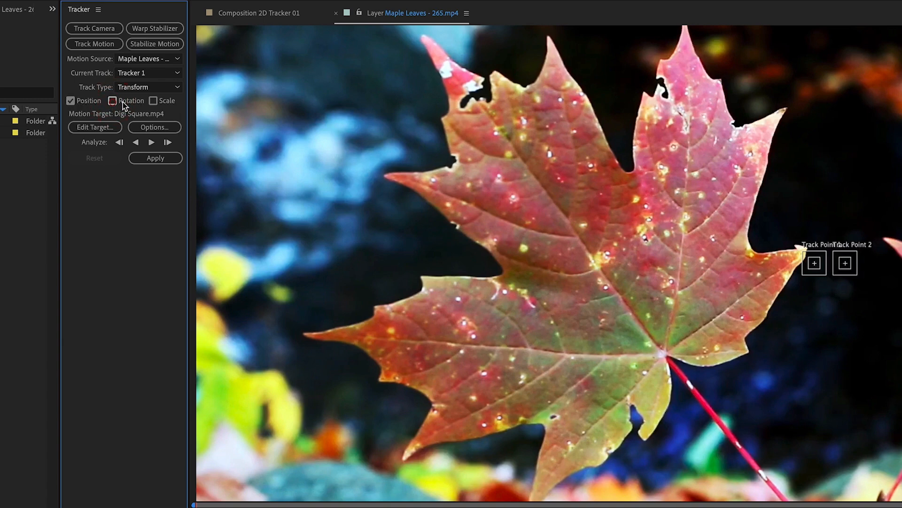
left_click(153, 101)
left_click(154, 101)
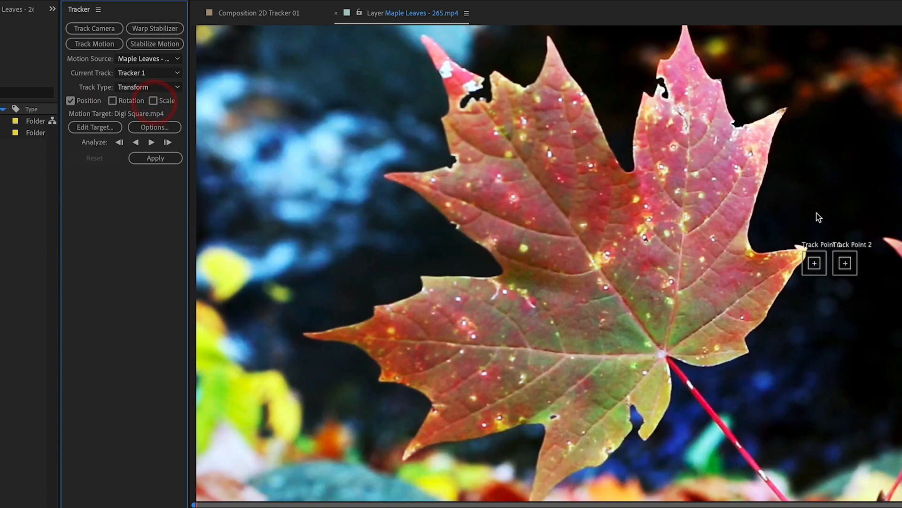
left_click(323, 207)
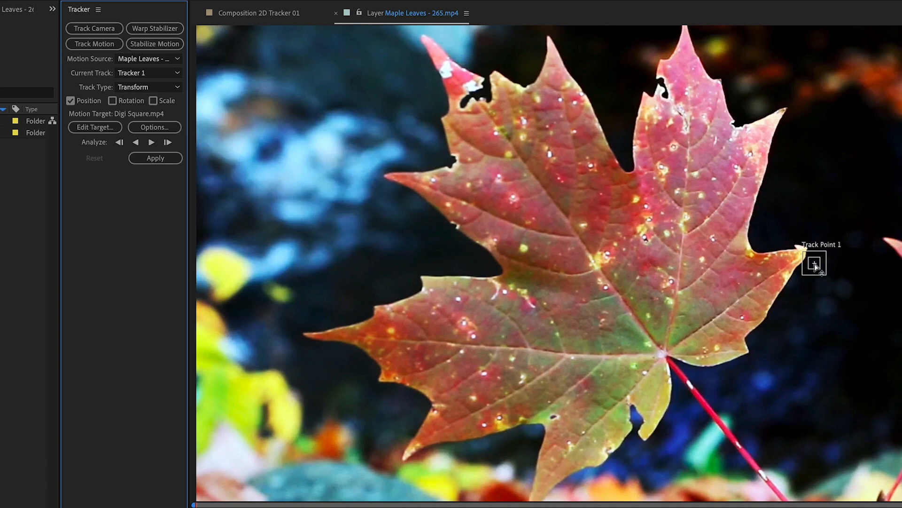
- Move Track Point 1 from the dark background onto the upper part of the large maple leaf
scroll(814, 265, "up", 2)
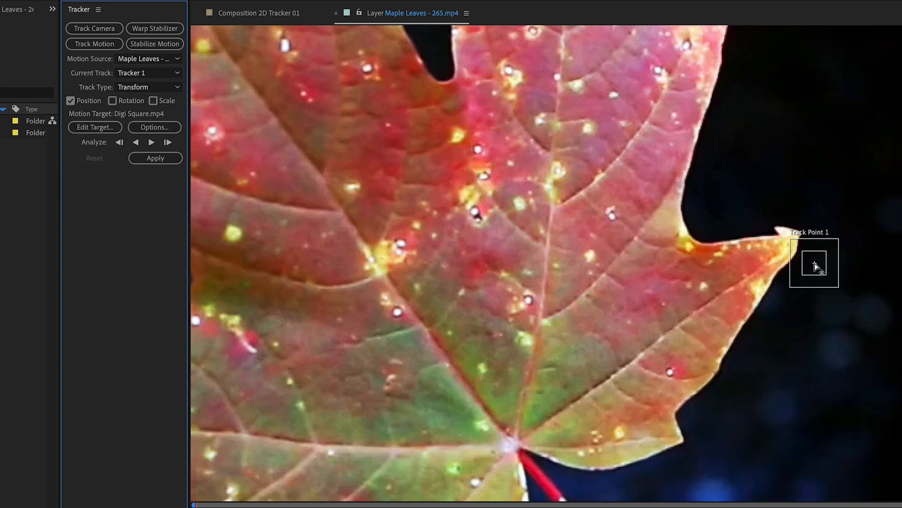
left_click_drag(816, 267, 713, 271)
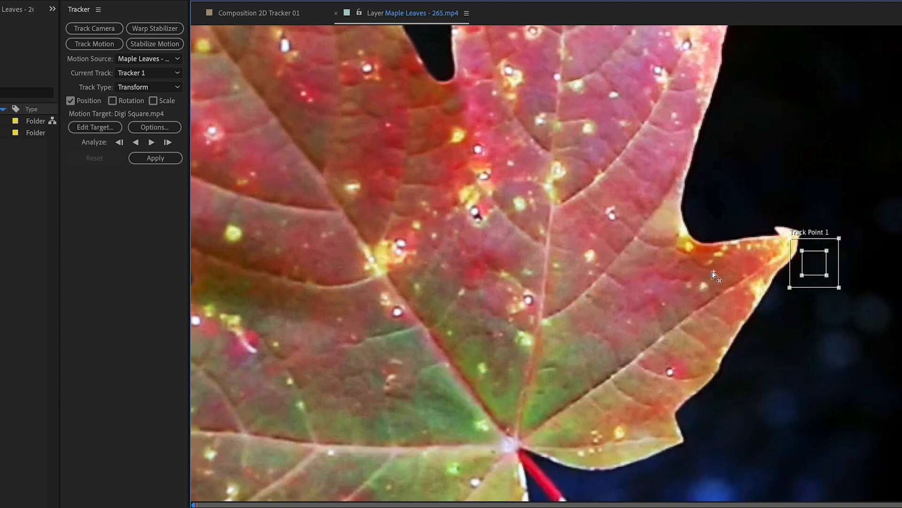
left_click_drag(614, 221, 815, 263)
mouse_move(797, 285)
left_mouse_down()
mouse_move(765, 308)
mouse_move(651, 258)
mouse_move(574, 187)
mouse_move(540, 225)
mouse_move(651, 187)
mouse_move(797, 193)
mouse_move(802, 209)
left_mouse_up()
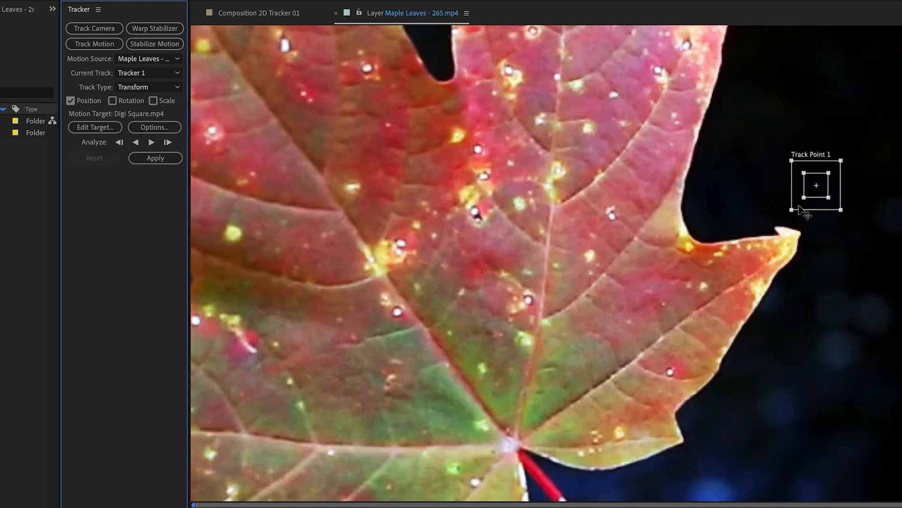
left_click_drag(800, 205, 325, 145)
left_click_drag(466, 177, 818, 314)
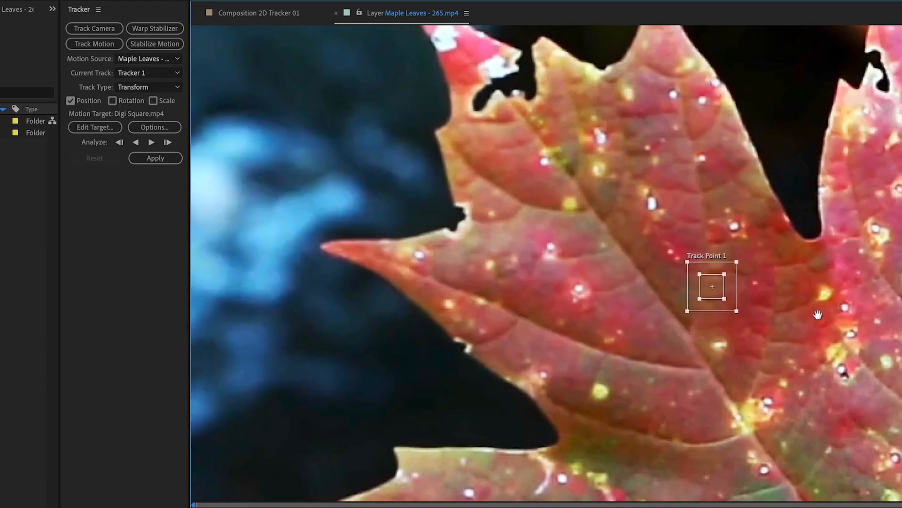
- Place Track Point 1 over the bright white spot on the leaf's left lobe and enlarge its search region around it
left_click_drag(724, 310, 591, 291)
key("ctrl+z")
left_click_drag(575, 277, 612, 308)
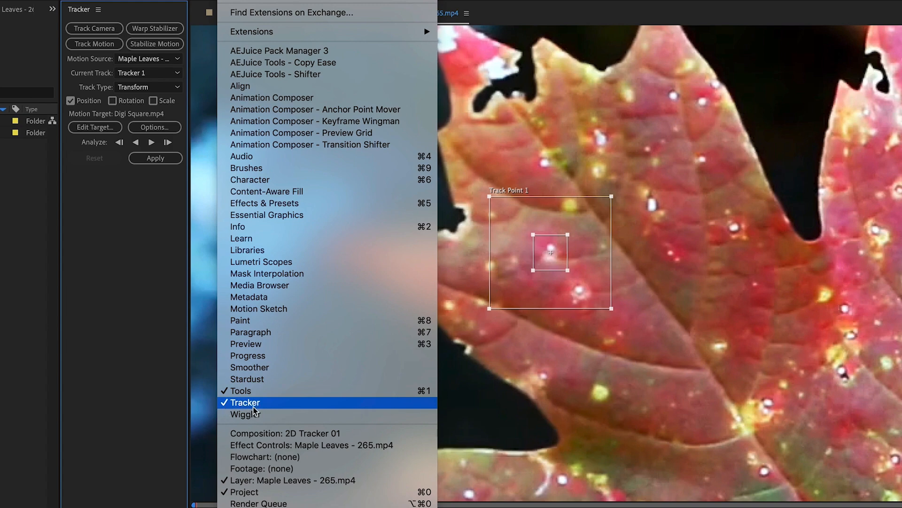
- Open the options of Tracker 1, keep the Built-in tracker plug-in and uncover the track point behind the dialog
left_click(170, 280)
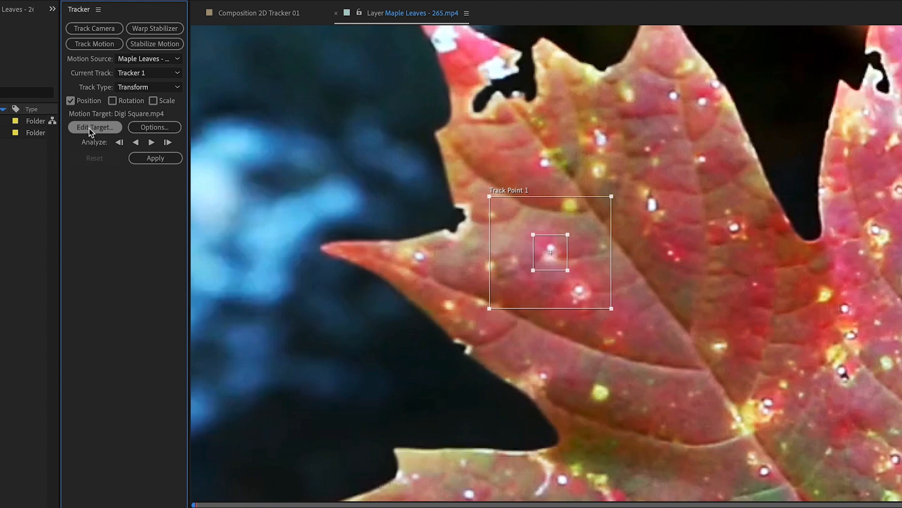
left_click(154, 128)
left_click_drag(639, 295, 525, 296)
left_click(534, 337)
left_click(570, 352)
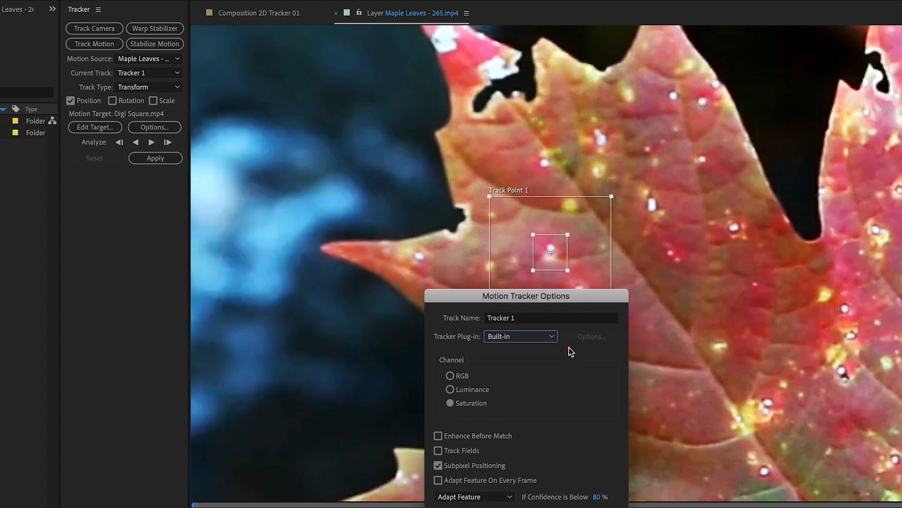
left_click_drag(560, 299, 660, 256)
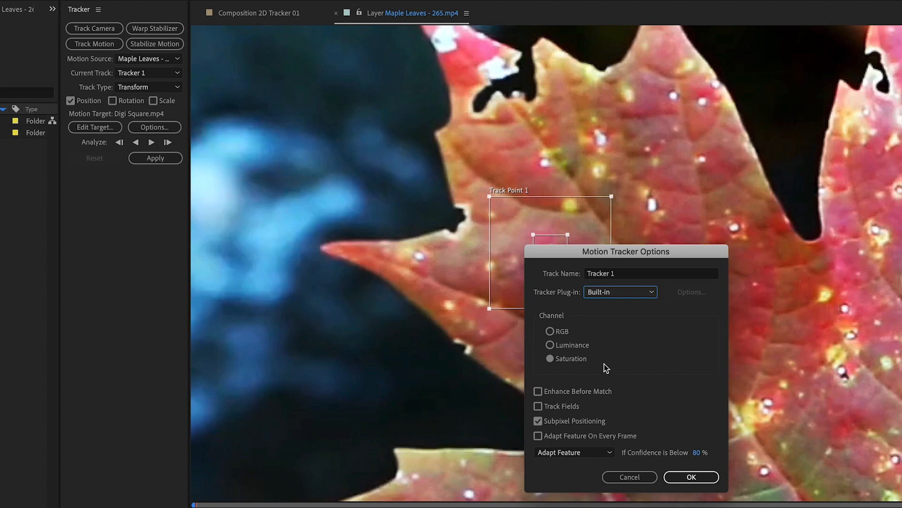
left_click_drag(613, 254, 686, 238)
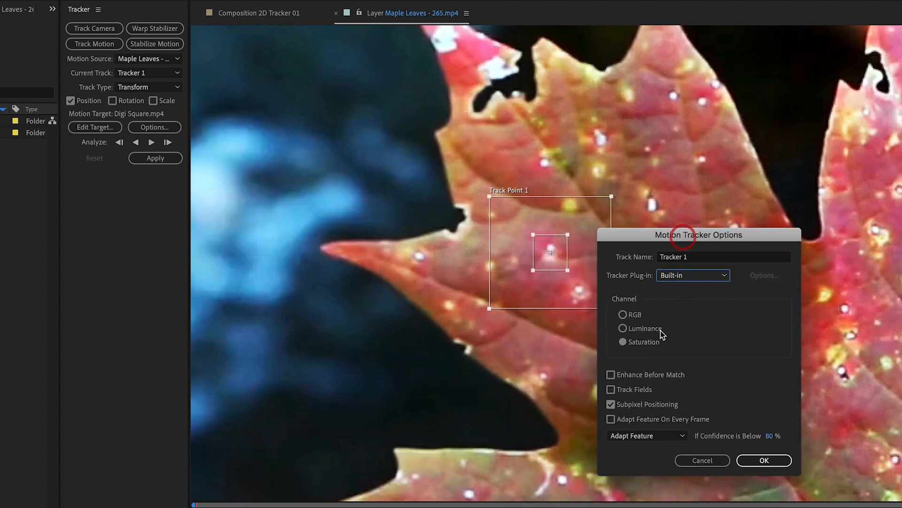
- Try the Luminance channel for Tracker 1, set the channel to Saturation and accept the tracker options
left_click(645, 328)
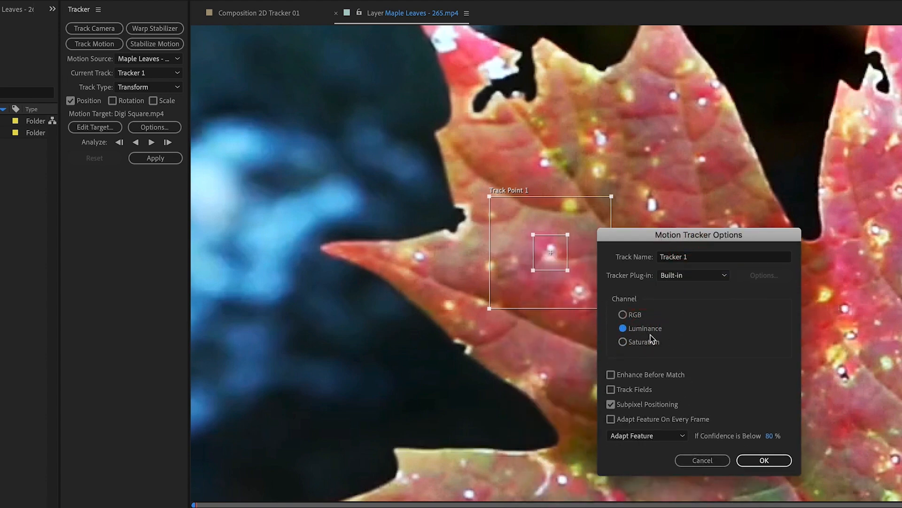
left_click(646, 347)
left_click(647, 329)
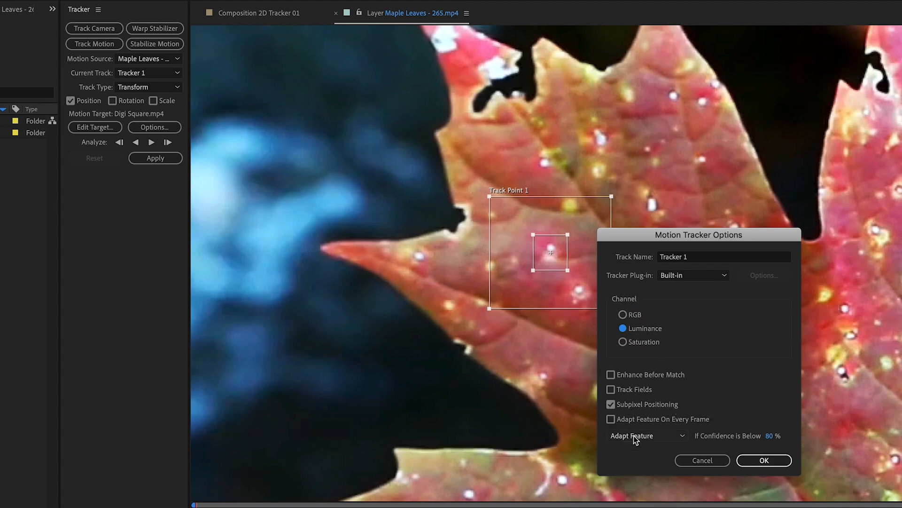
left_click(651, 345)
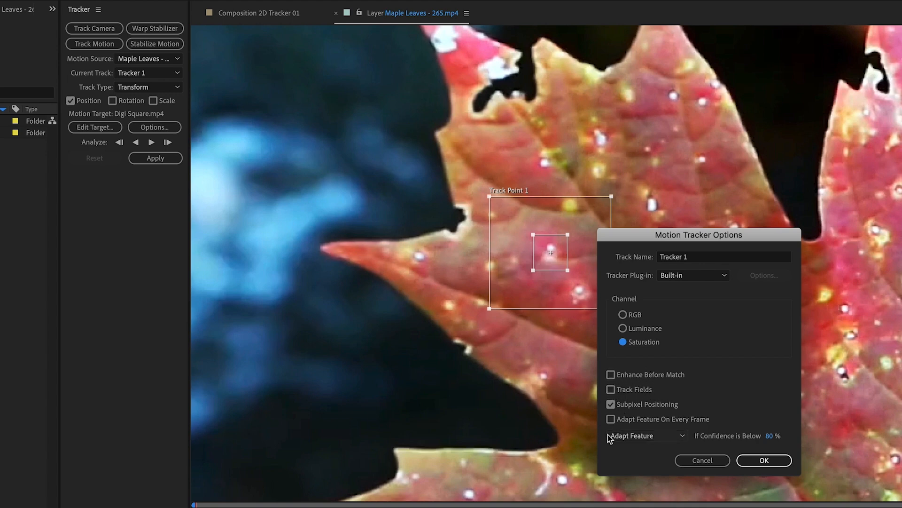
left_click(764, 462)
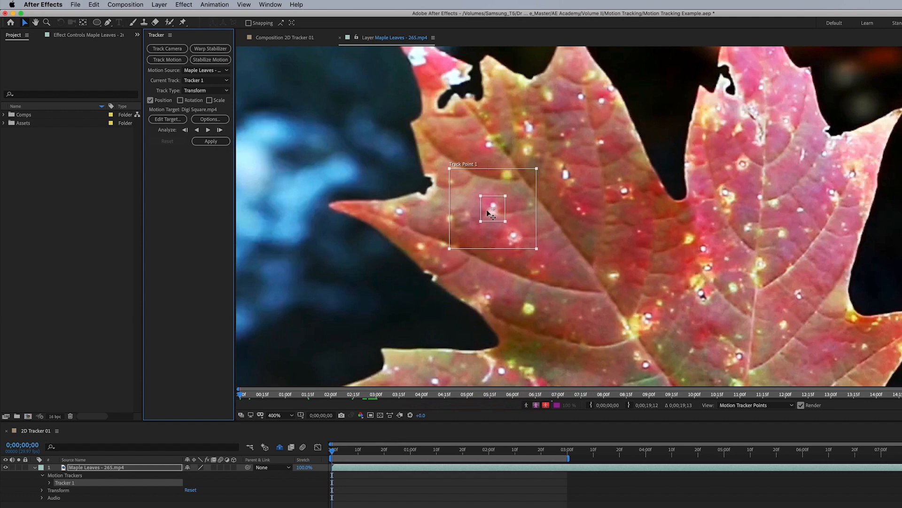
- Analyze Track Point 1 forward one frame at a time from the first frame to 0;00;00;05
left_click(220, 130)
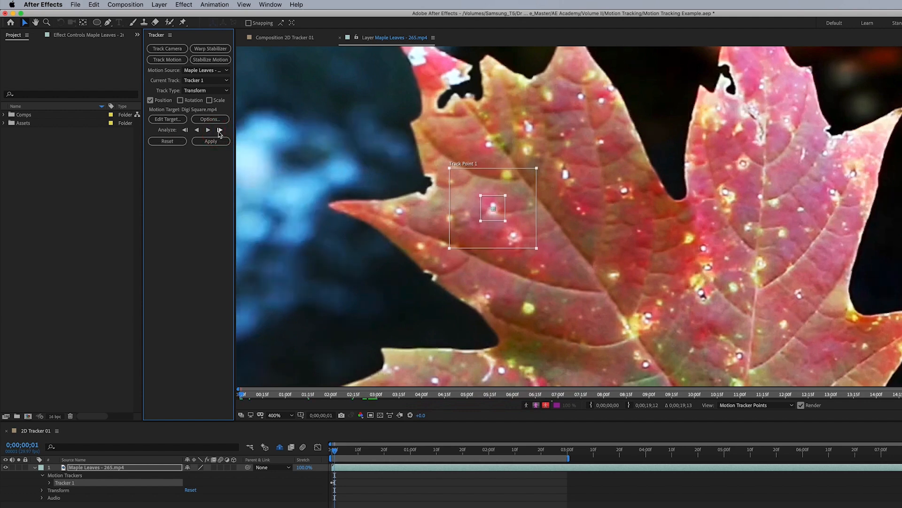
left_click(219, 130)
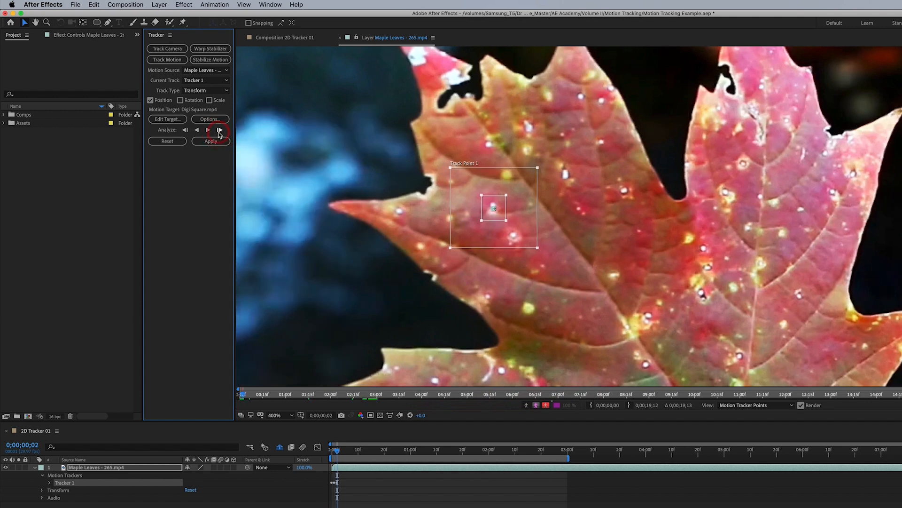
left_click(219, 132)
left_click(220, 131)
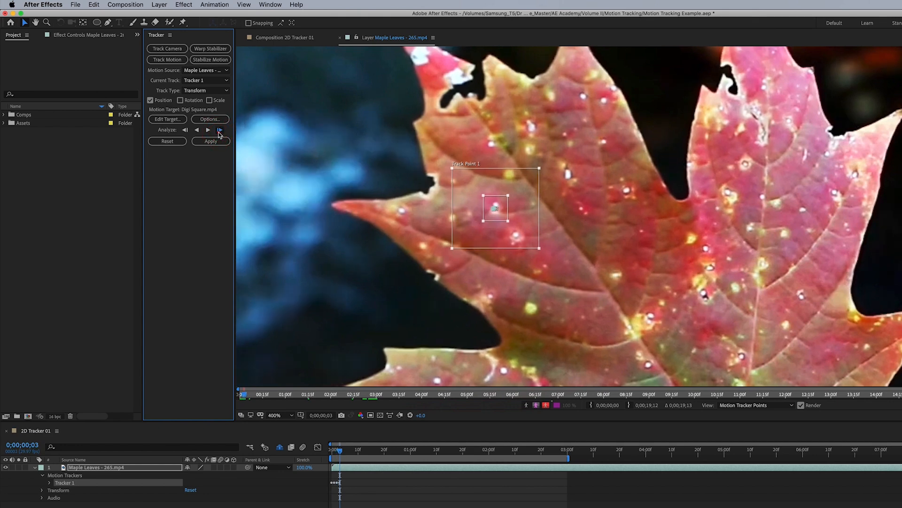
left_click(219, 132)
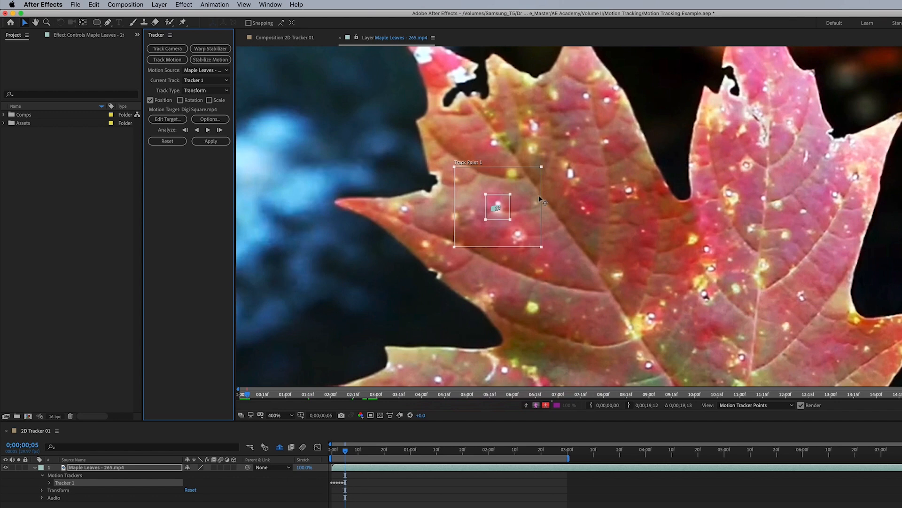
- Analyze Track Point 1 forward continuously, stop at 0;00;02;11 and scrub back to 0;00;01;29 to find where the track slips
left_click(208, 130)
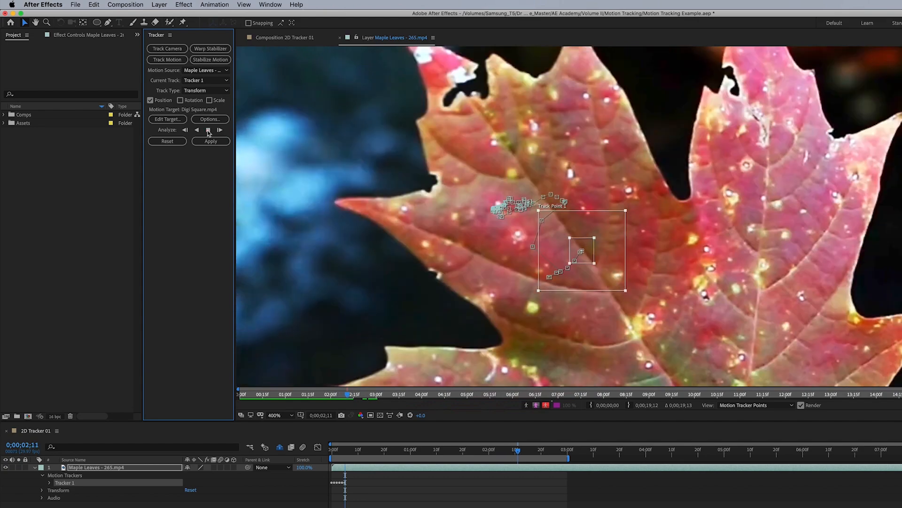
left_click(208, 130)
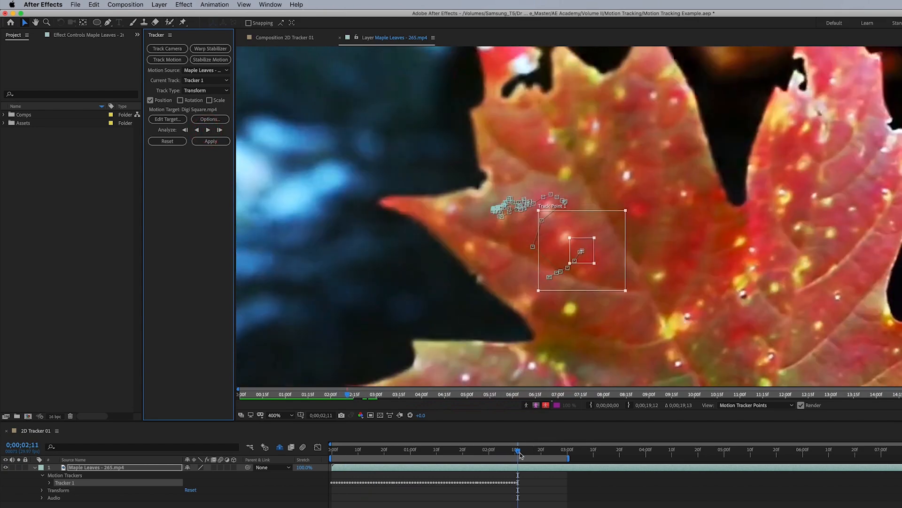
left_click_drag(517, 453, 484, 452)
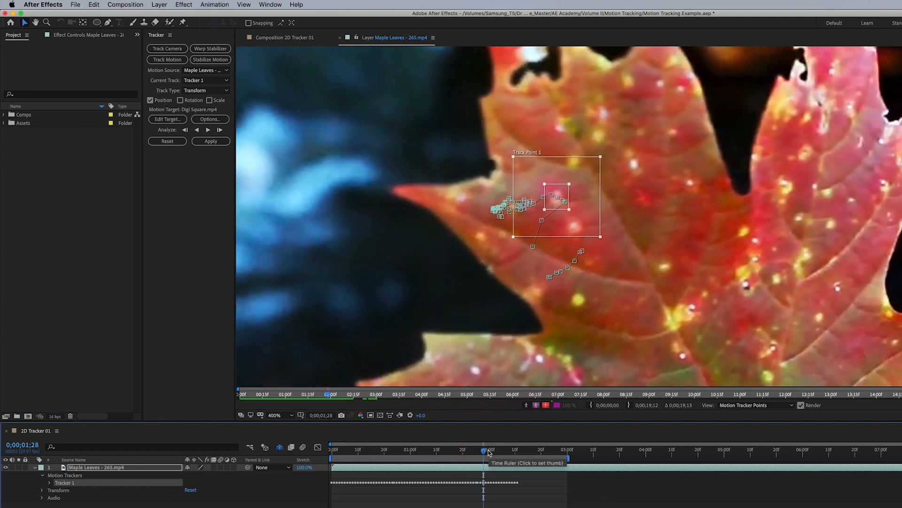
left_click_drag(486, 449, 489, 450)
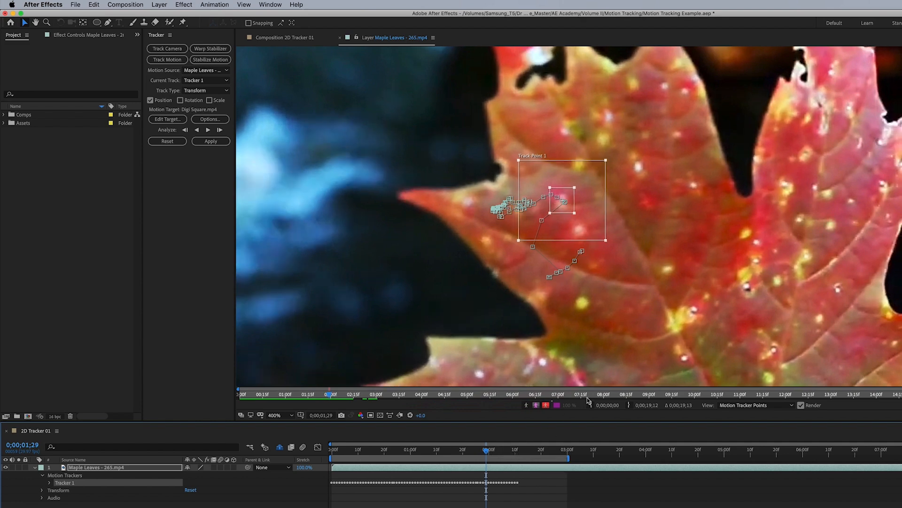
- At 0;00;02;02, move Track Point 1 back onto the leaf's bright spot, comparing with the previous frame and fine-tuning the placement
key("Page_Down")
key("Page_Down")
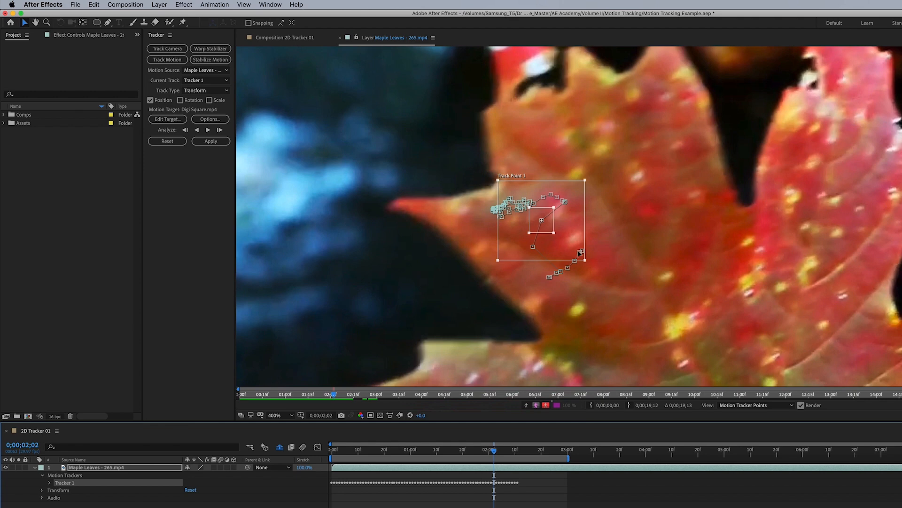
left_click_drag(551, 229, 567, 213)
key("Page_Up")
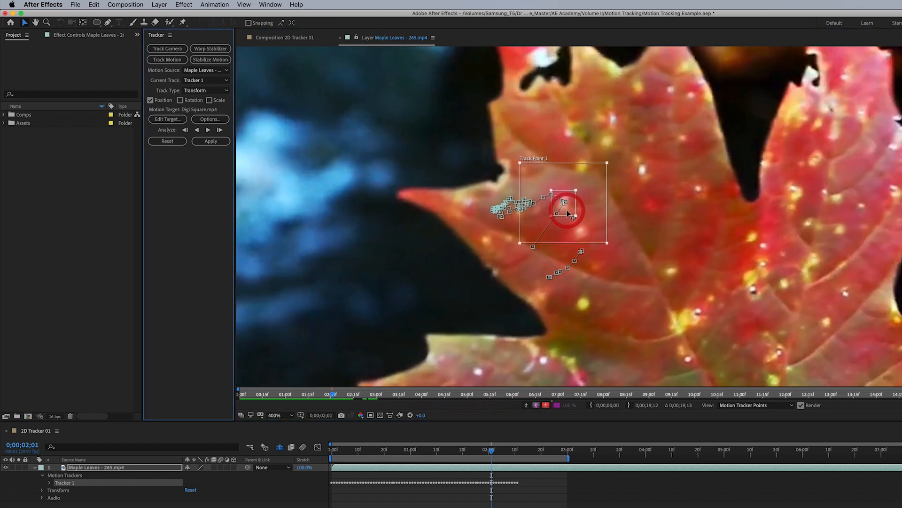
key("Page_Down")
key("Page_Up")
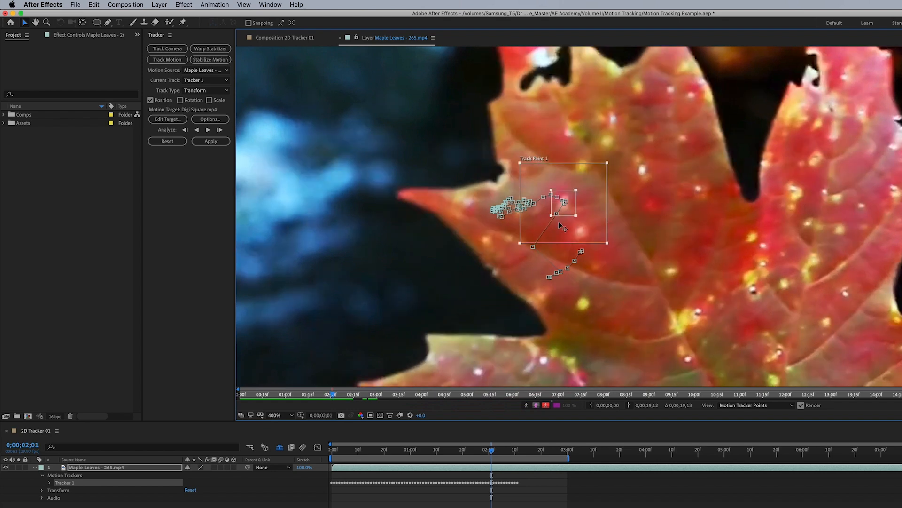
key("Page_Down")
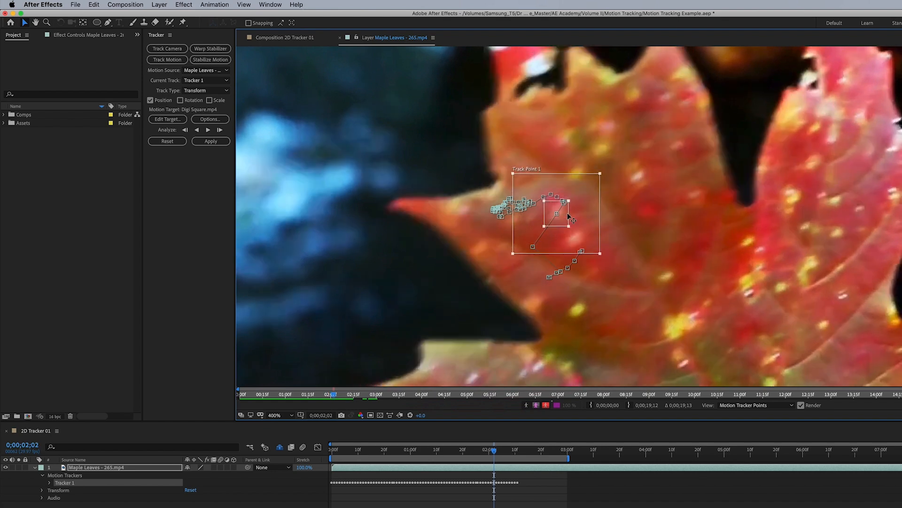
left_click_drag(559, 219, 558, 220)
key("Page_Up")
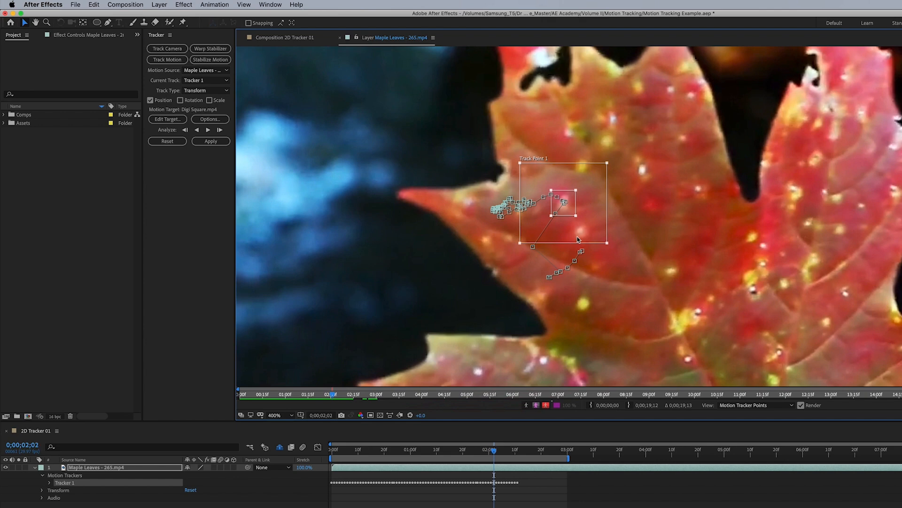
- At 0;00;02;03, move Track Point 1 onto the blurred bright spot at about 540, 335 and compare with the previous frame
key("Page_Down")
key("Page_Down")
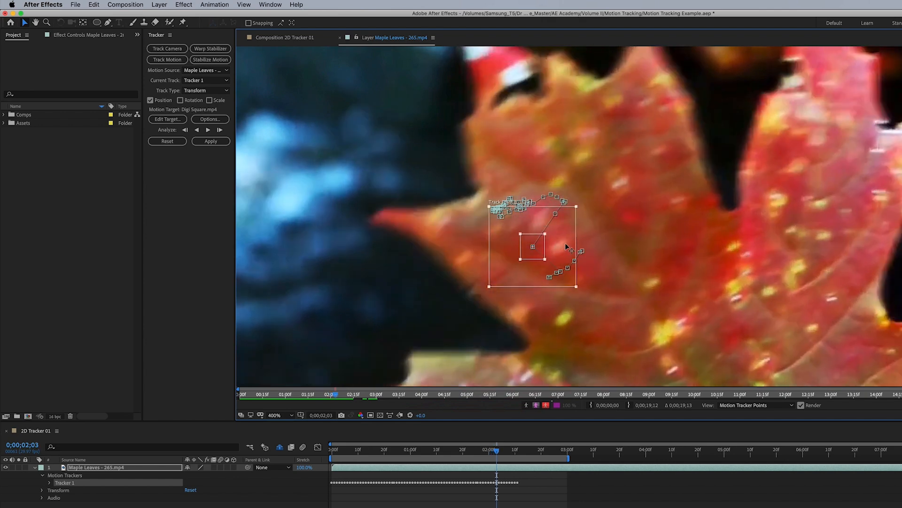
left_click_drag(538, 242, 538, 241)
key("Page_Up")
key("Page_Down")
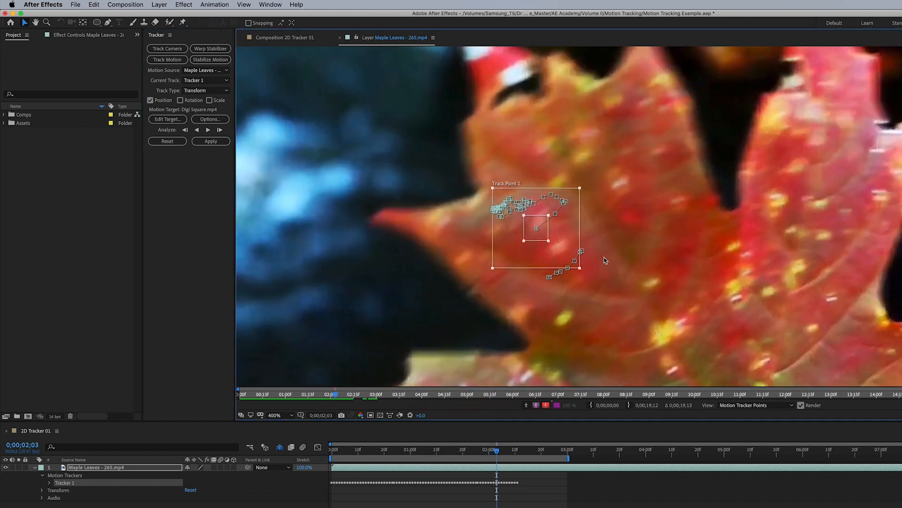
key("Page_Up")
key("Page_Down")
- Reveal the Maple Leaves layer's tracker keyframes and delete all Track Point 1 keyframes from 0;00;02;04 onward
key("Page_Down")
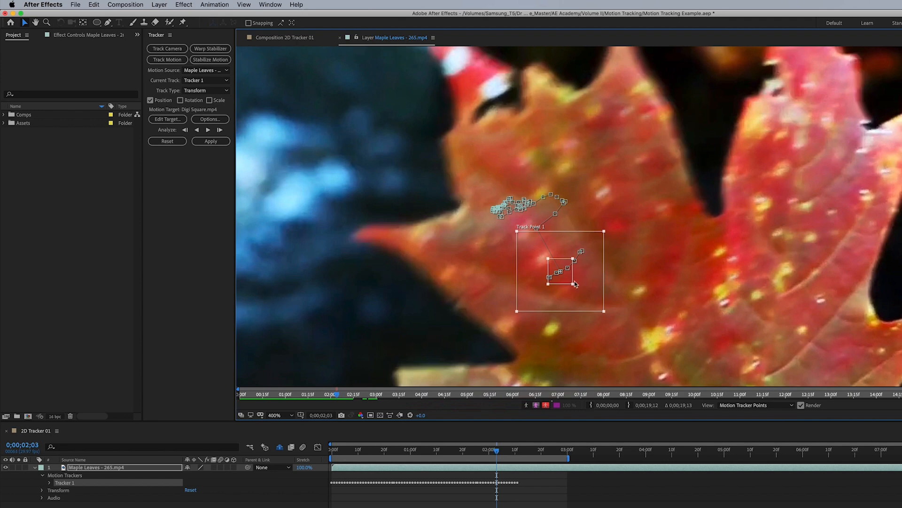
key("Page_Up")
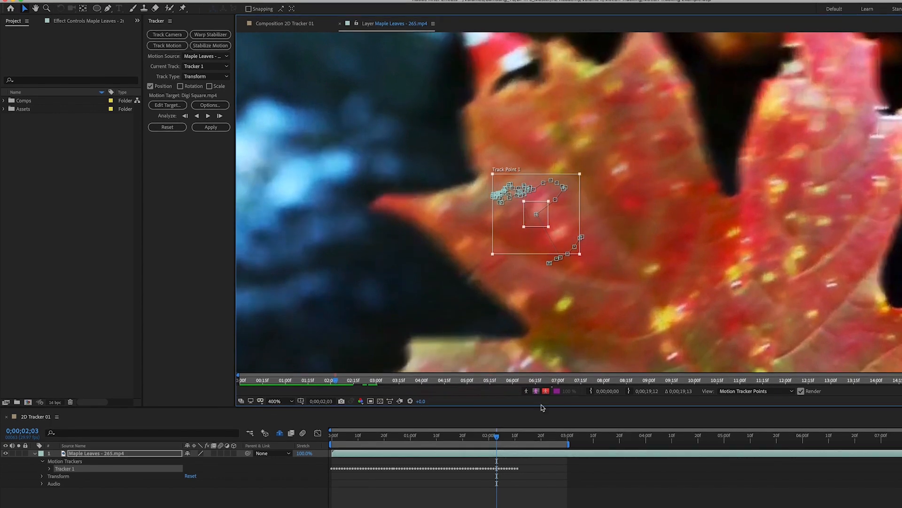
key("Page_Down")
left_click(524, 467)
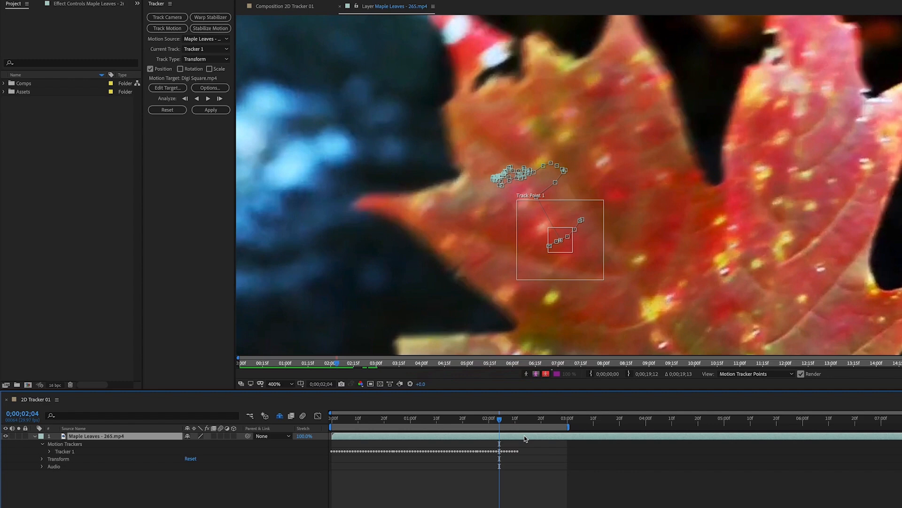
key("u")
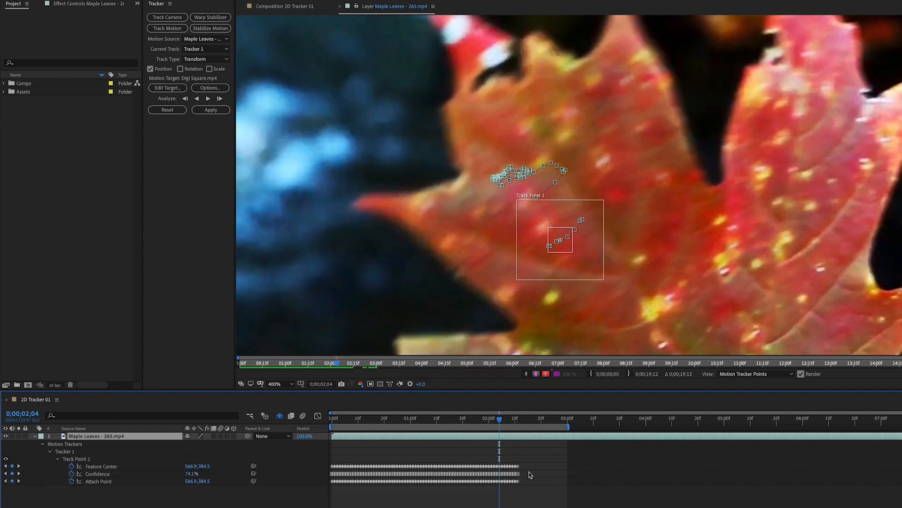
left_click_drag(534, 458, 502, 502)
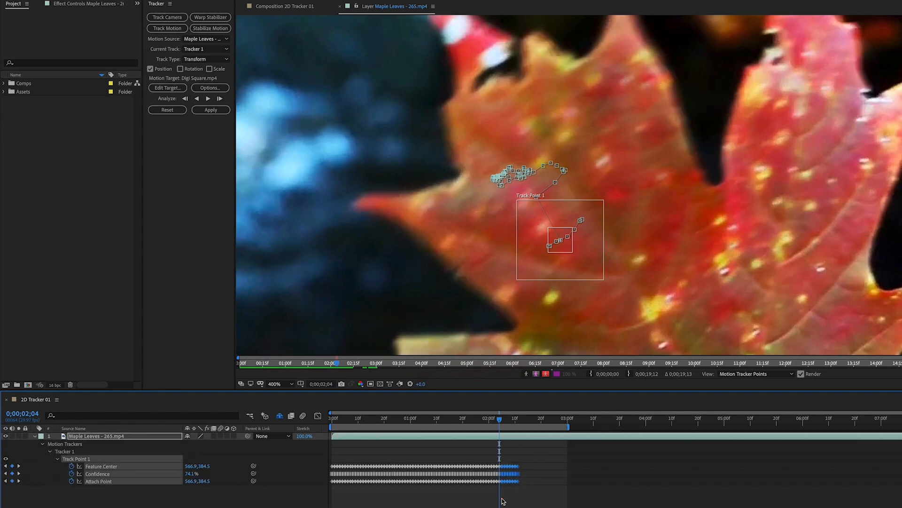
key("Delete")
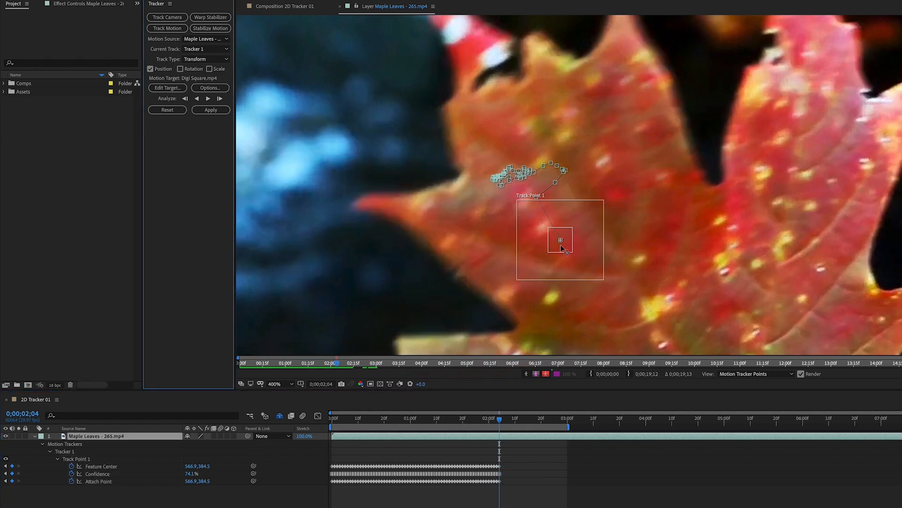
- At 0;00;02;04, move Track Point 1 back onto the blurred bright spot at about 523, 351 and check it against the previous frame
key("Page_Up")
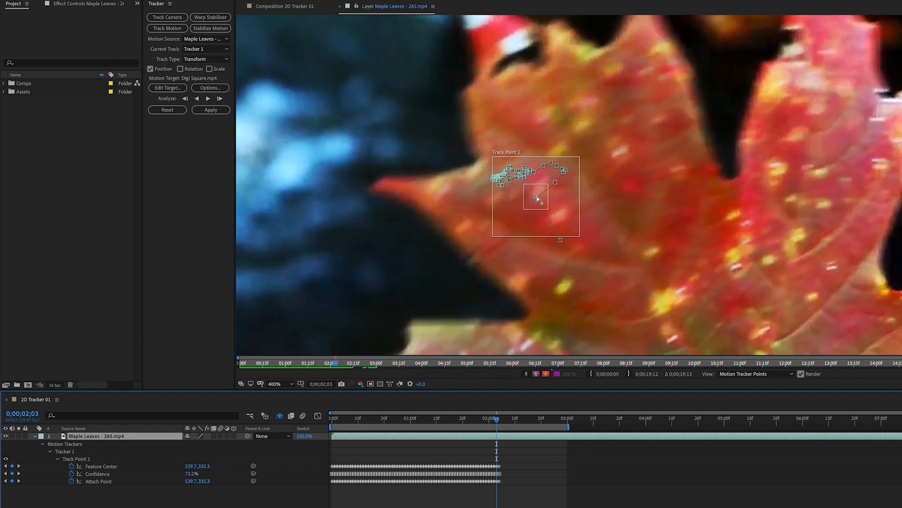
key("Page_Down")
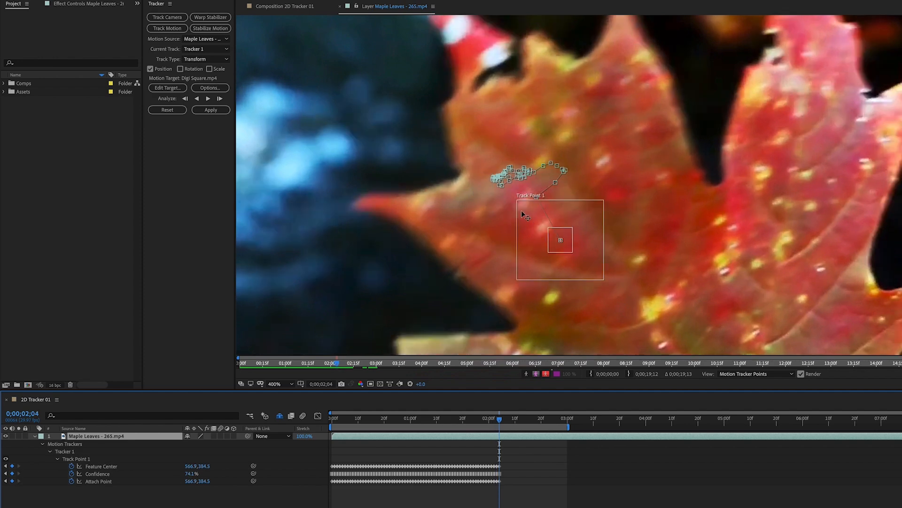
left_click_drag(564, 247, 524, 216)
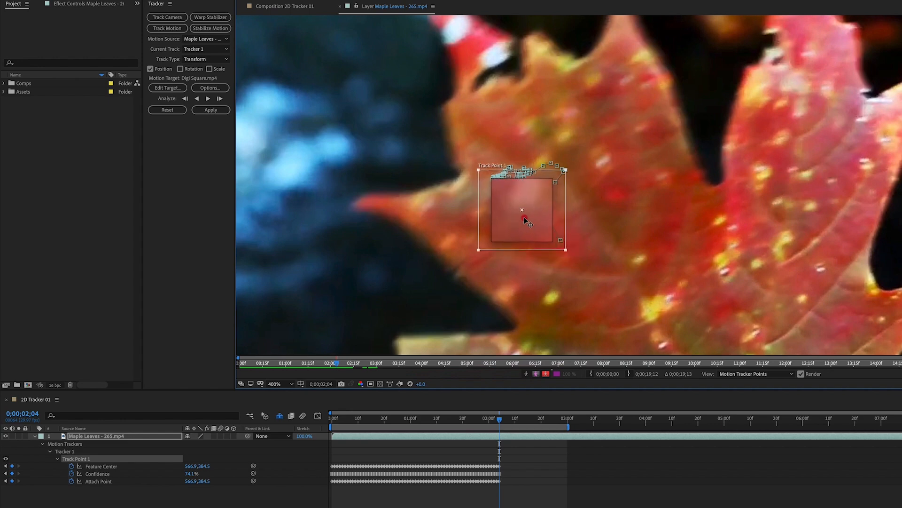
key("Page_Up")
key("Page_Down")
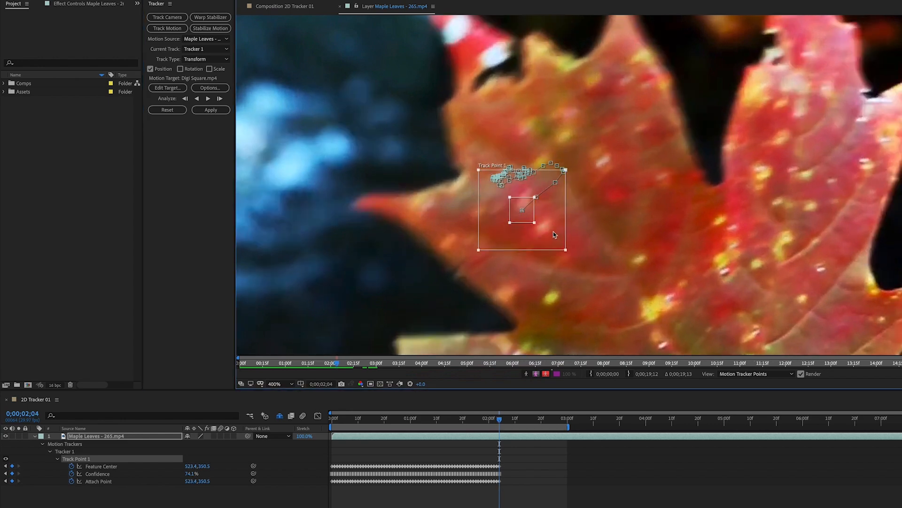
key("Page_Up")
key("Page_Down")
- At 0;00;02;05, reposition Track Point 1 on the bright spot at about 514, 351, checking it against the neighbouring frames
key("Page_Down")
left_click_drag(526, 218, 521, 218)
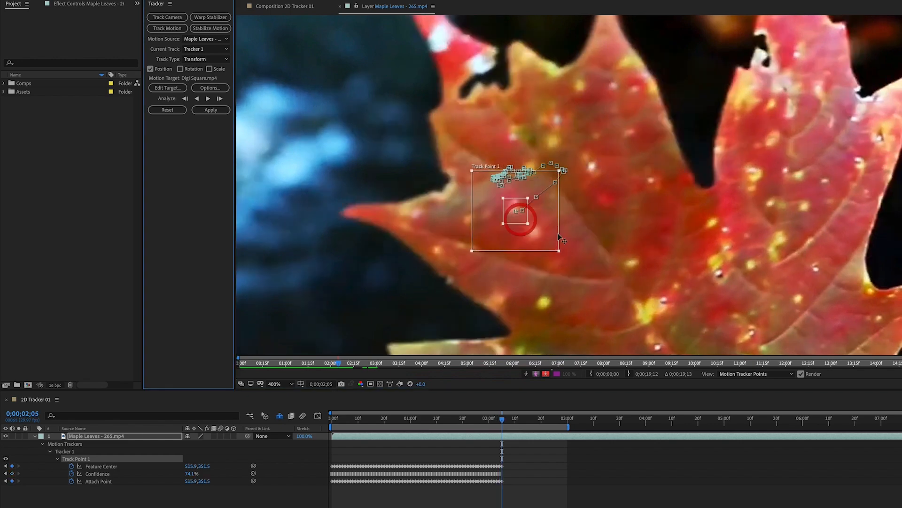
key("Page_Down")
key("Page_Up")
key("Page_Up")
key("Page_Down")
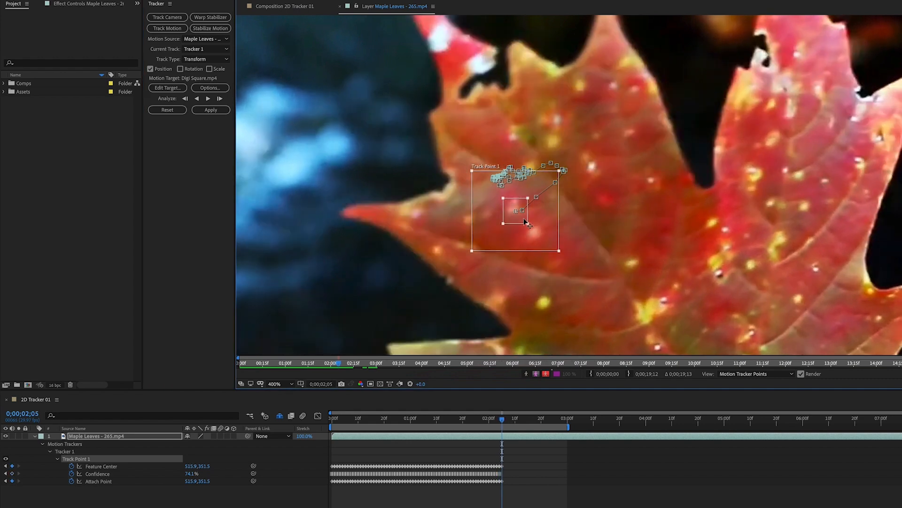
left_click_drag(518, 219, 519, 219)
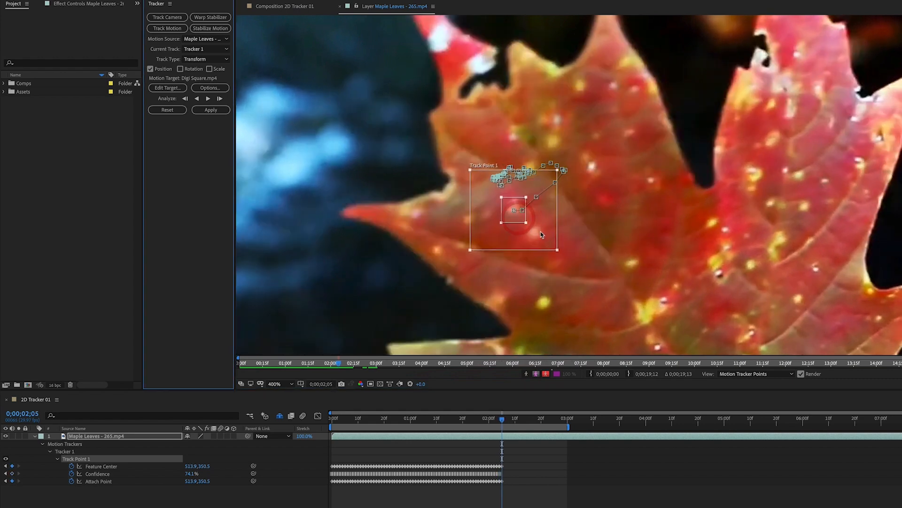
key("Page_Down")
key("Page_Down")
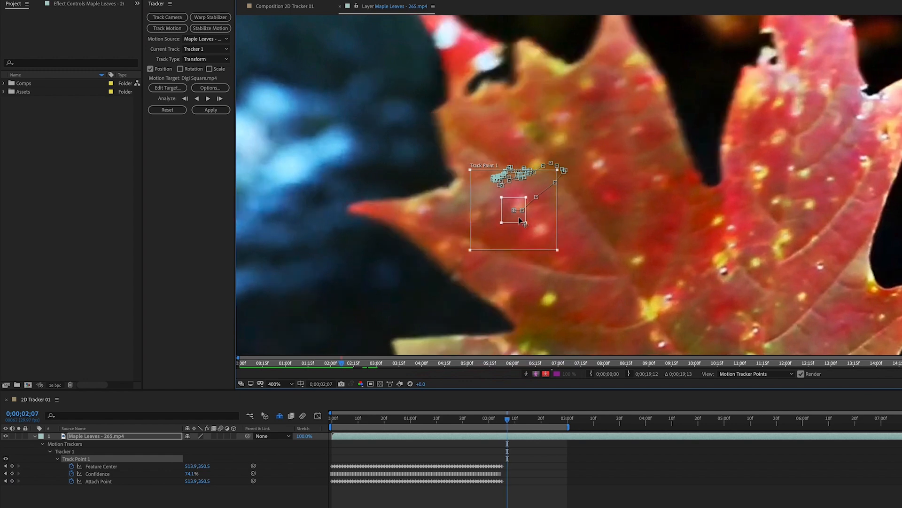
key("Page_Up")
key("Page_Up")
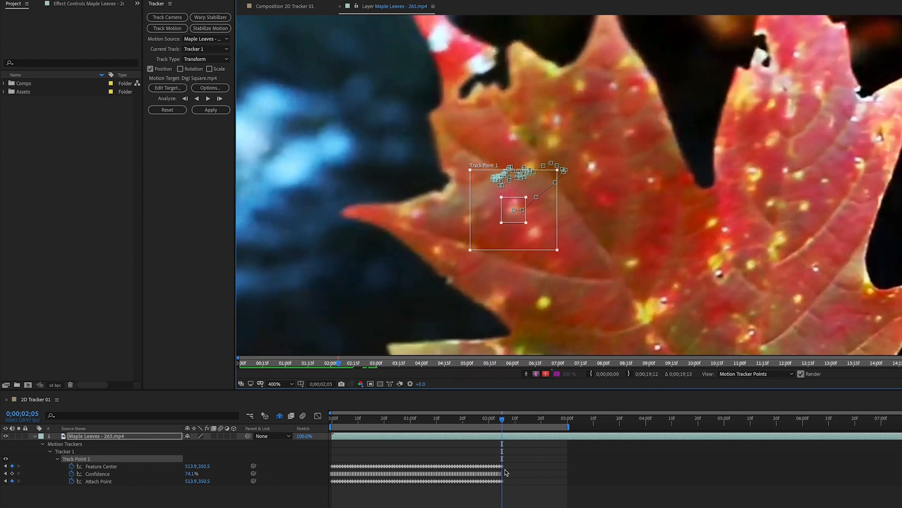
- Analyze Track Point 1 forward one frame at a time from 0;00;02;05 to just past 0;00;02;17
left_click(219, 99)
left_click(220, 99)
left_click(220, 99)
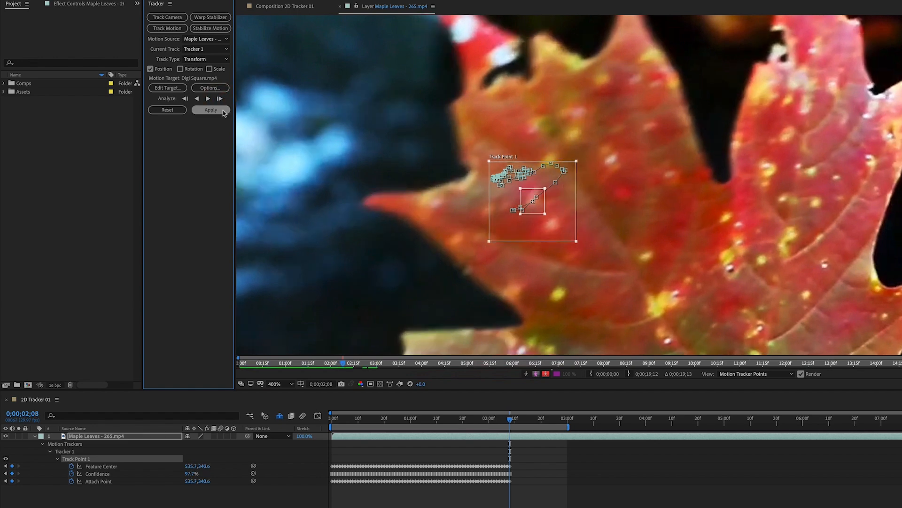
left_click(219, 98)
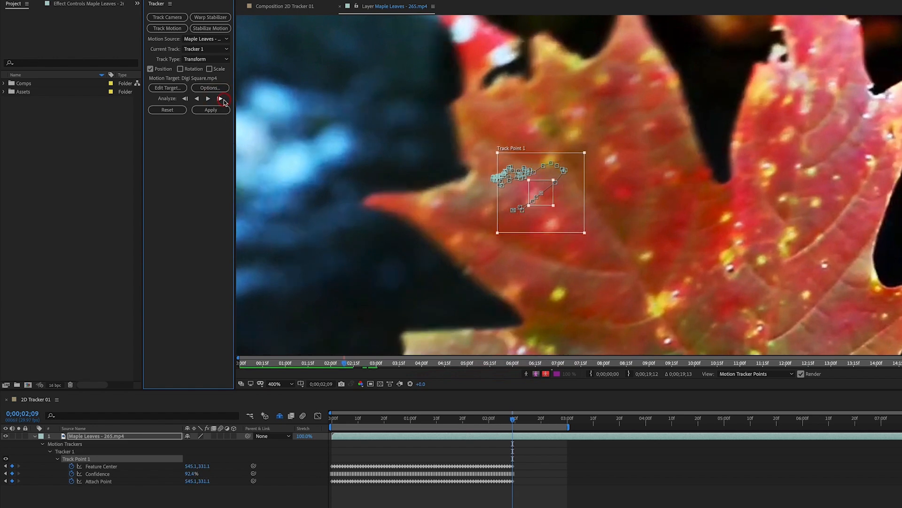
left_click(220, 99)
left_click(220, 99)
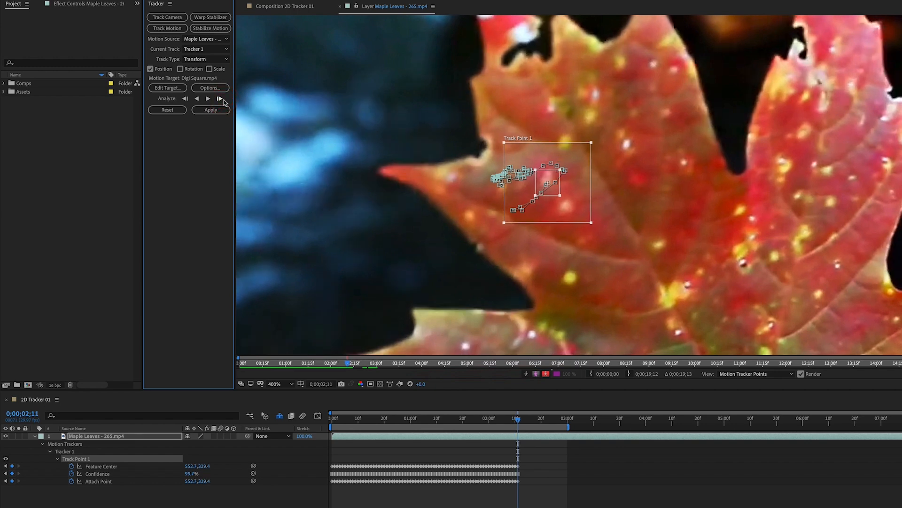
left_click(219, 98)
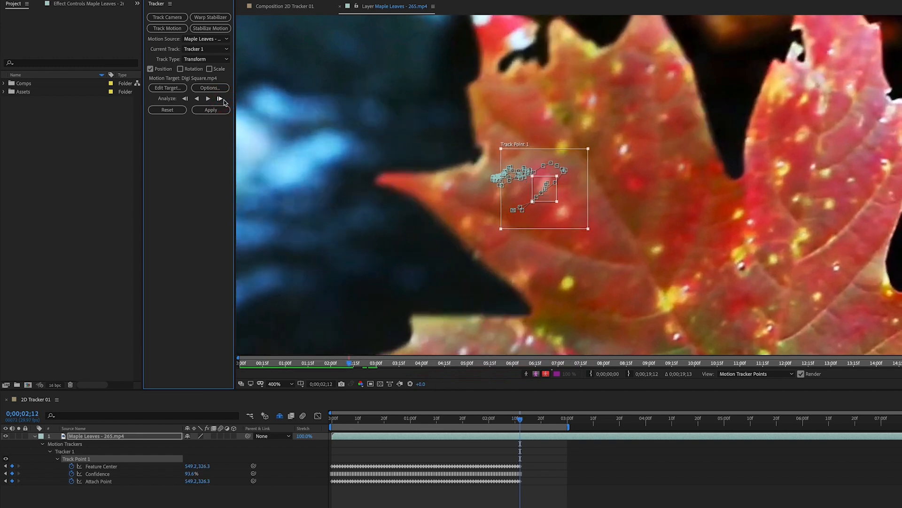
left_click(224, 101)
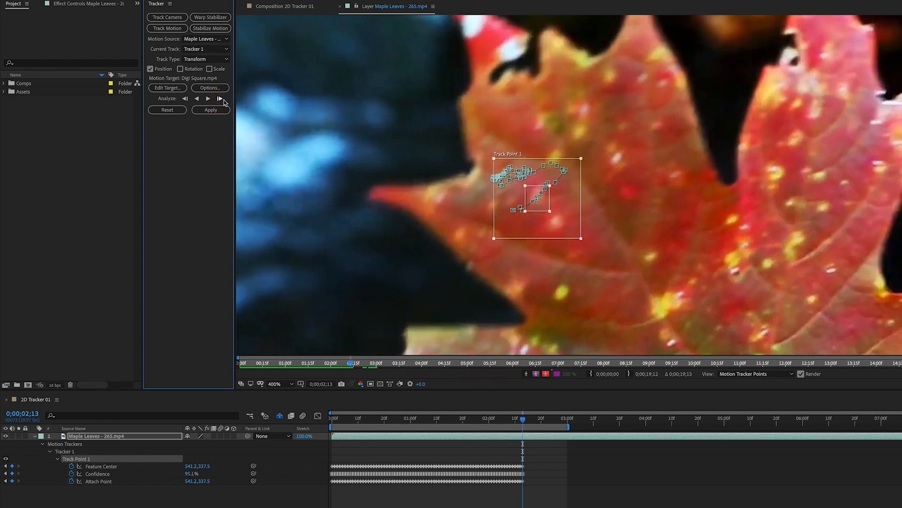
left_click(224, 100)
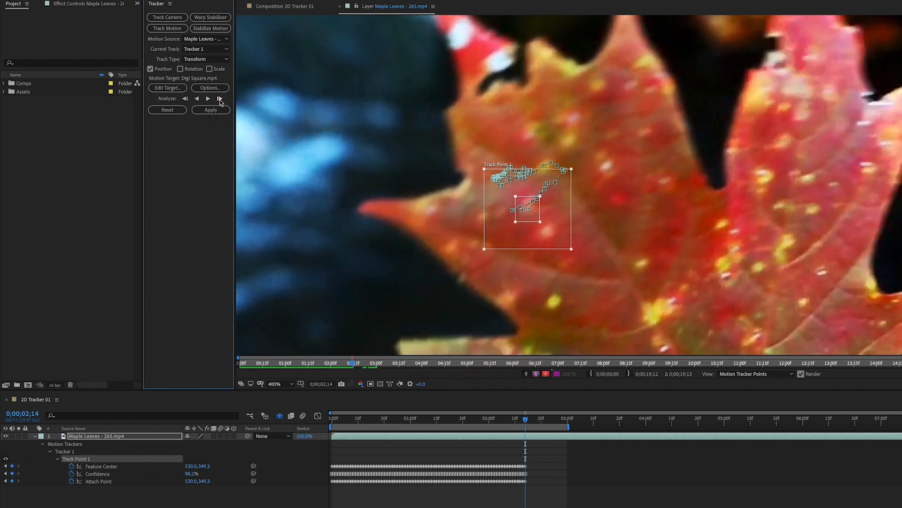
left_click(219, 100)
left_click(219, 100)
left_click(220, 100)
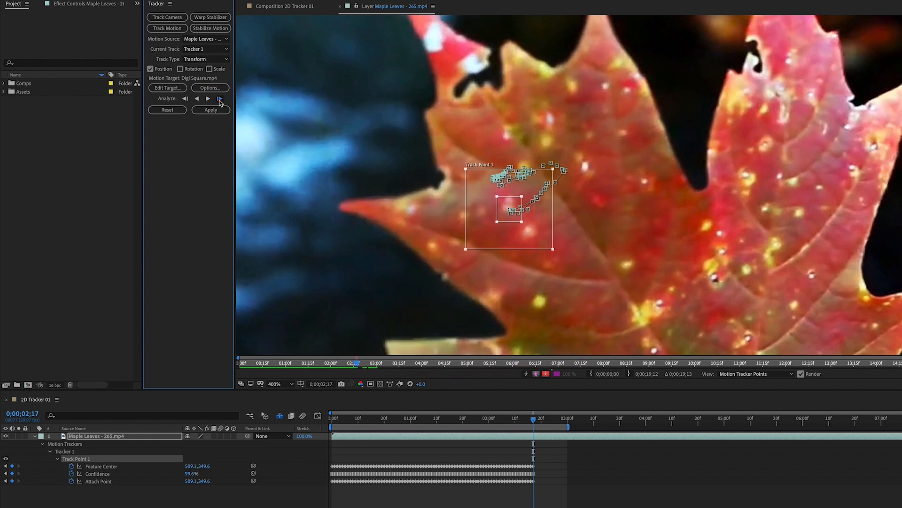
left_click(219, 100)
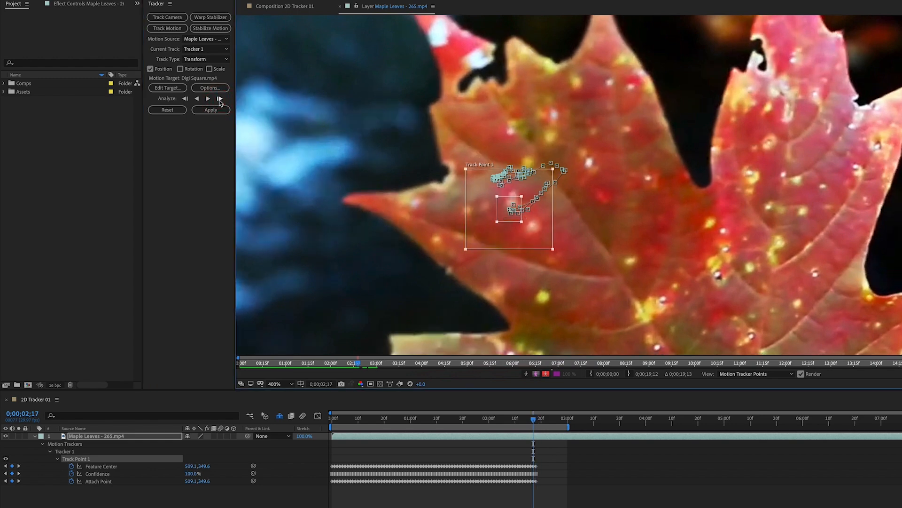
- Recheck the frames just before 0;00;02;17 and nudge Track Point 1 onto the bright spot at about 508, 347 on that frame
key("Page_Up")
key("Page_Up")
key("Page_Up")
left_click(220, 100)
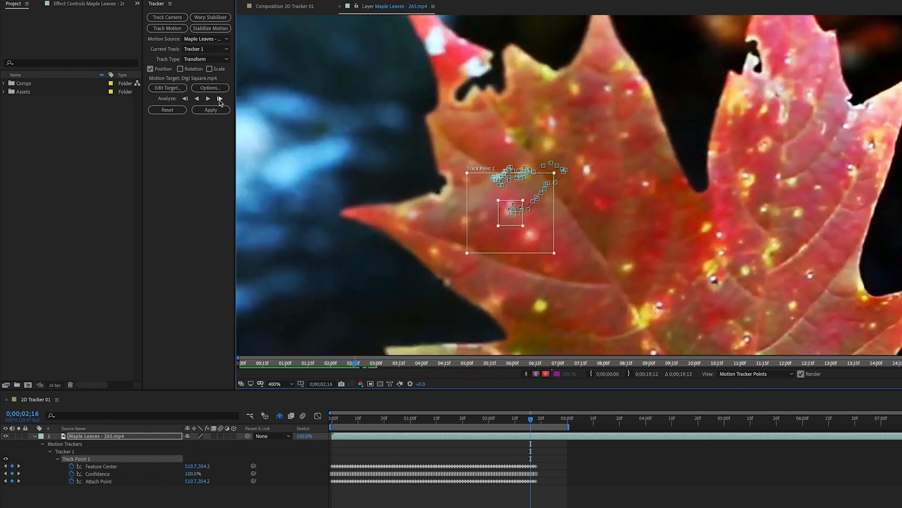
left_click(219, 100)
left_click_drag(503, 217, 504, 211)
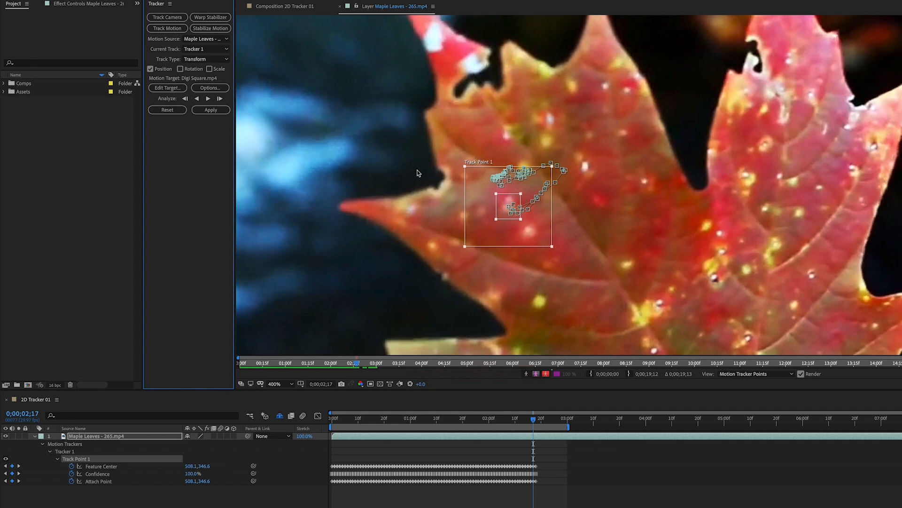
- Analyze Track Point 1 forward one frame at a time from 0;00;02;17 to 0;00;03;00
left_click(219, 100)
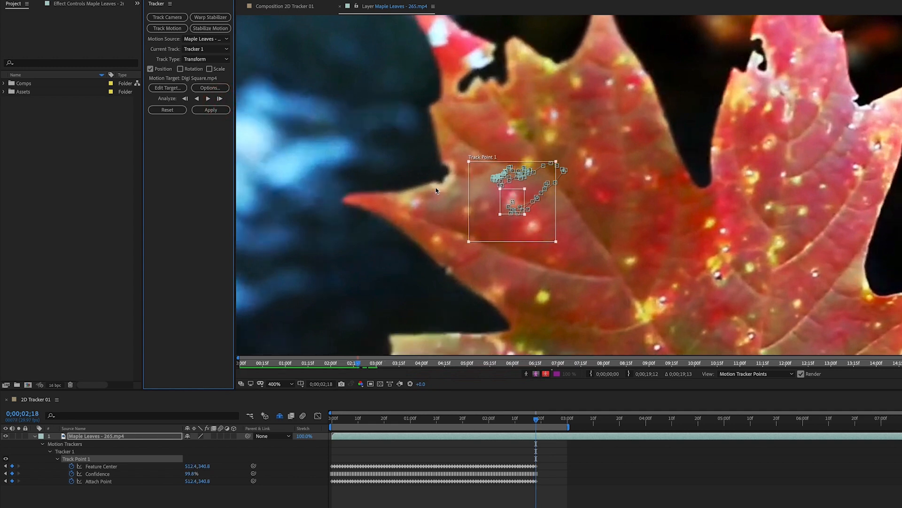
left_click(219, 99)
left_click(220, 99)
left_click(219, 99)
left_click(220, 99)
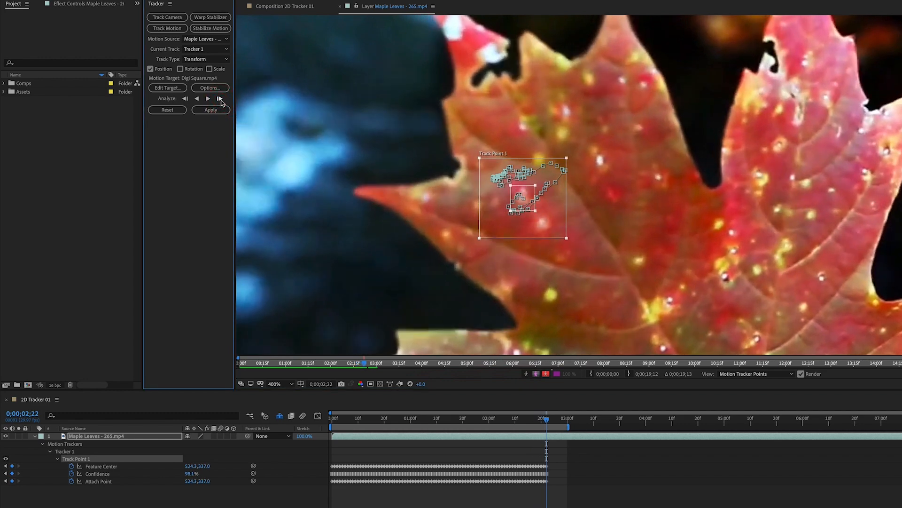
left_click(219, 100)
left_click(220, 99)
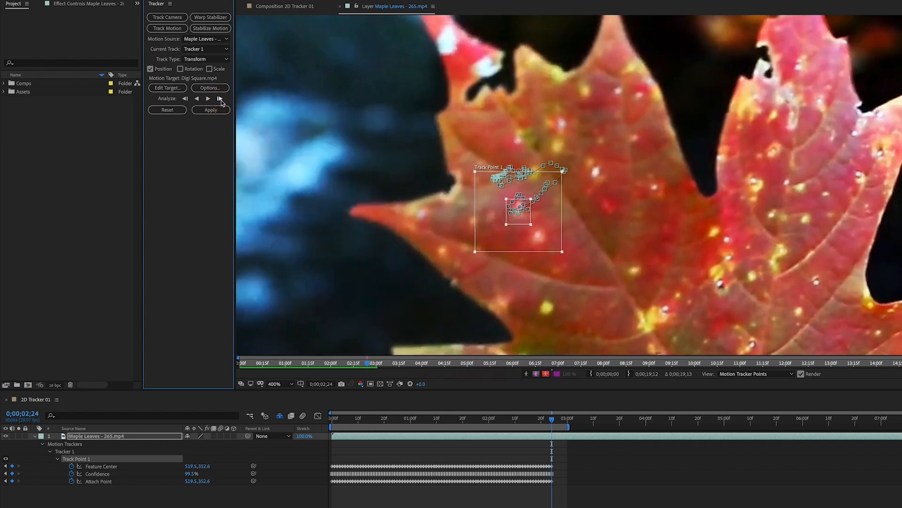
left_click(219, 99)
left_click(219, 99)
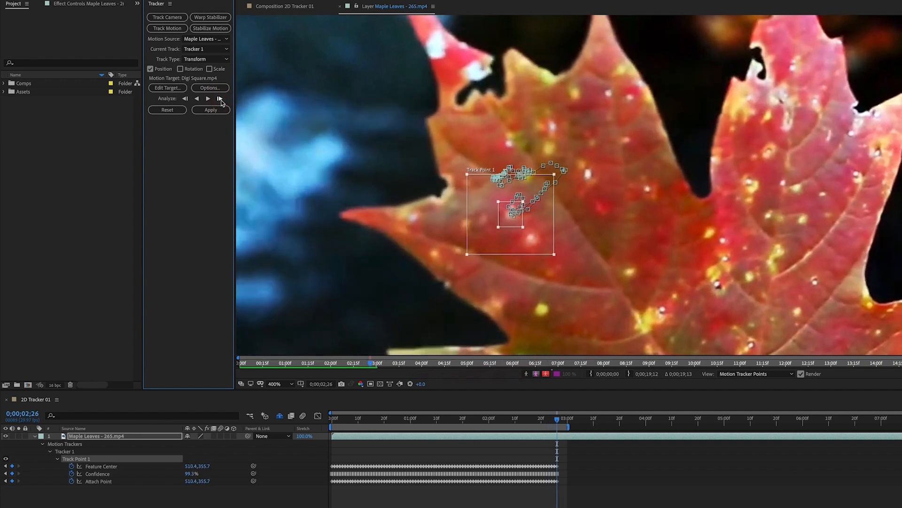
left_click(220, 99)
left_click(220, 99)
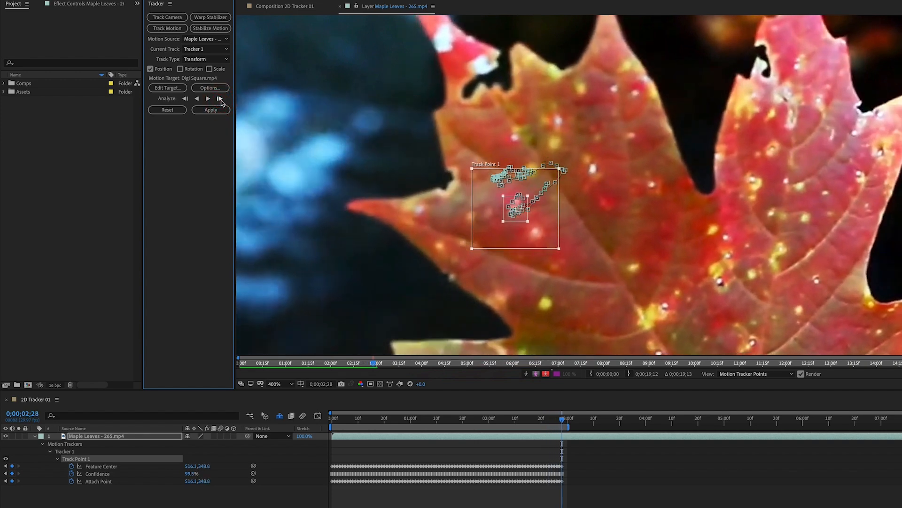
left_click(220, 99)
left_click(219, 99)
left_click(219, 99)
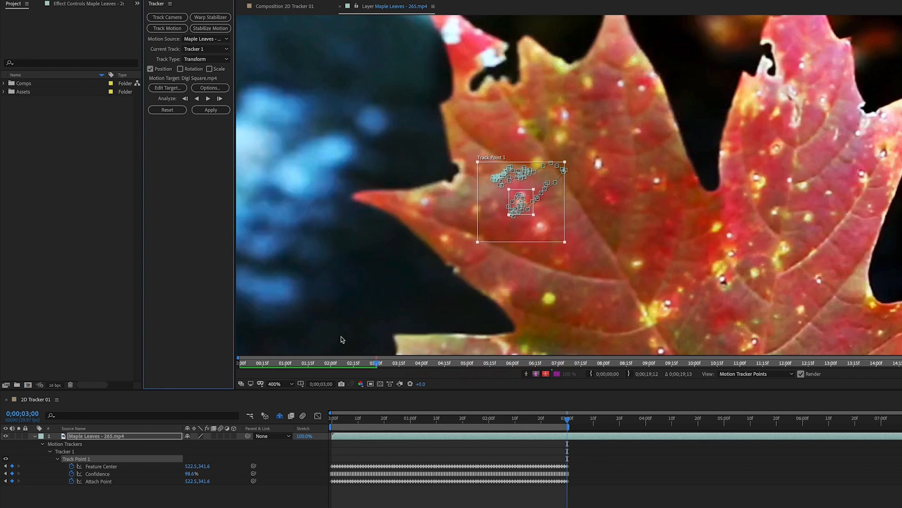
- Return to the 2D Tracker 01 composition, make the Digi Square.mp4 layer visible and scrub through the timeline to preview it
left_click(143, 437)
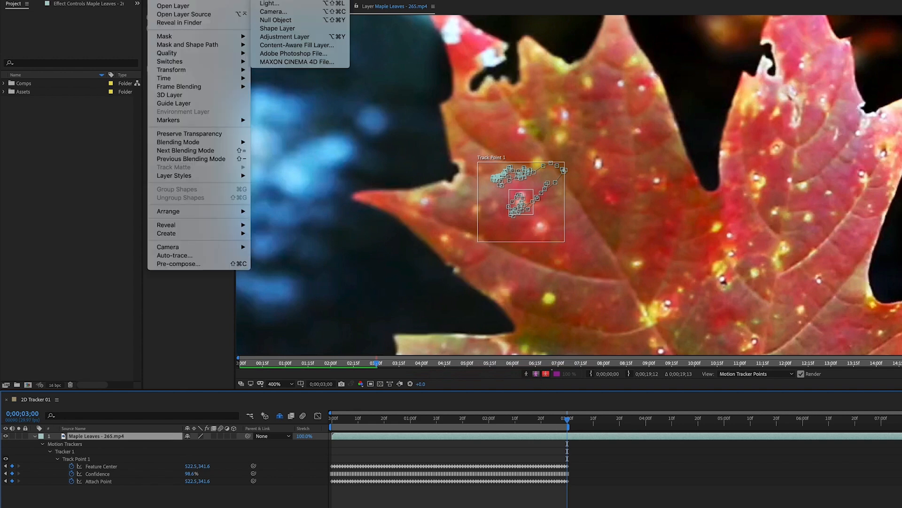
key("Escape")
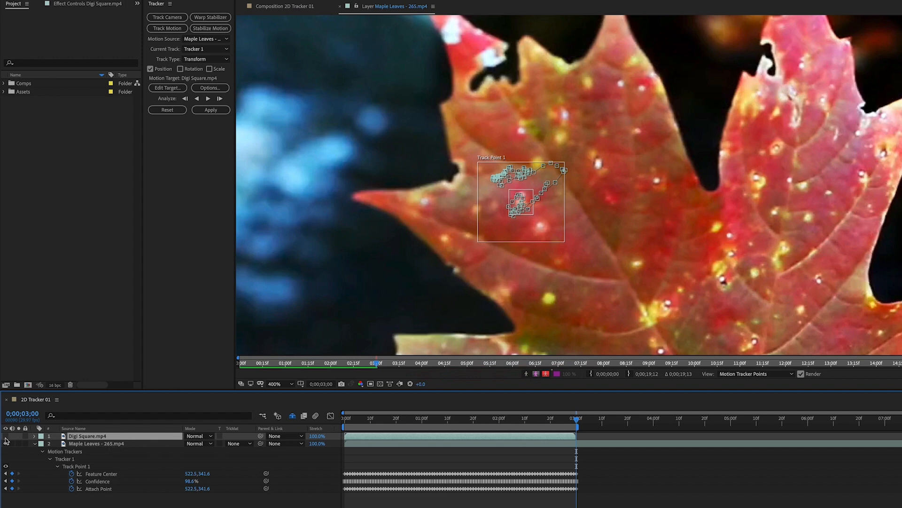
left_click(81, 443)
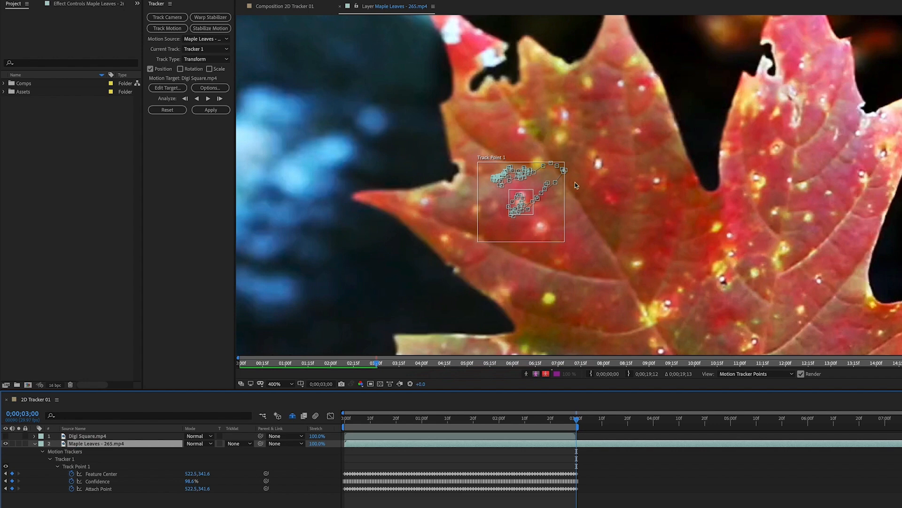
left_click(90, 436)
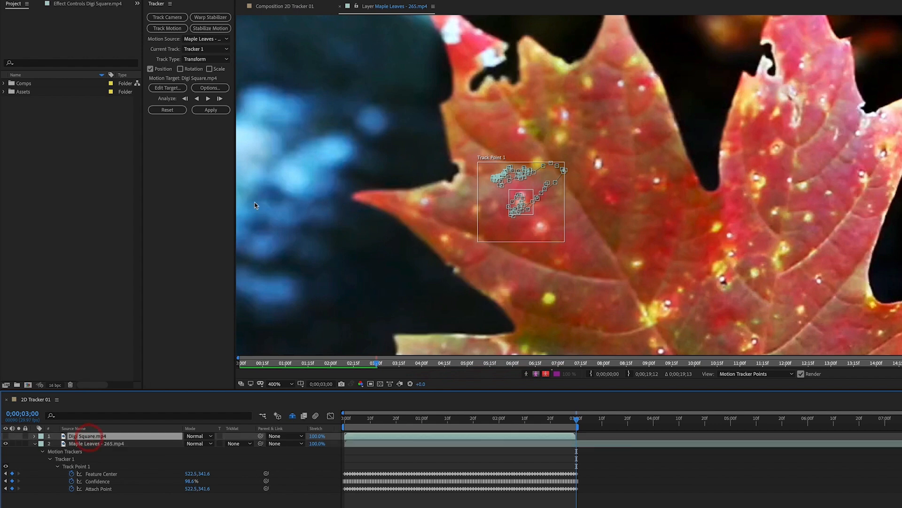
left_click(284, 6)
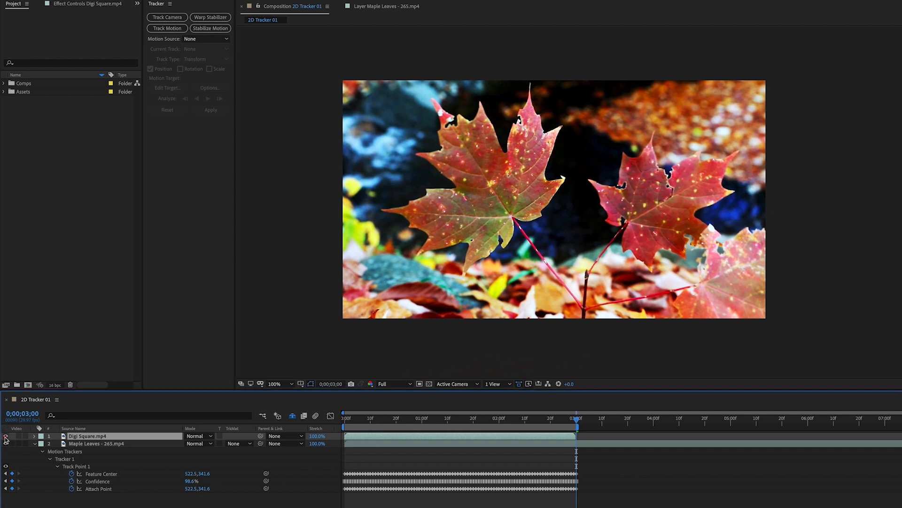
left_click_drag(527, 423, 316, 438)
left_click_drag(376, 418, 489, 419)
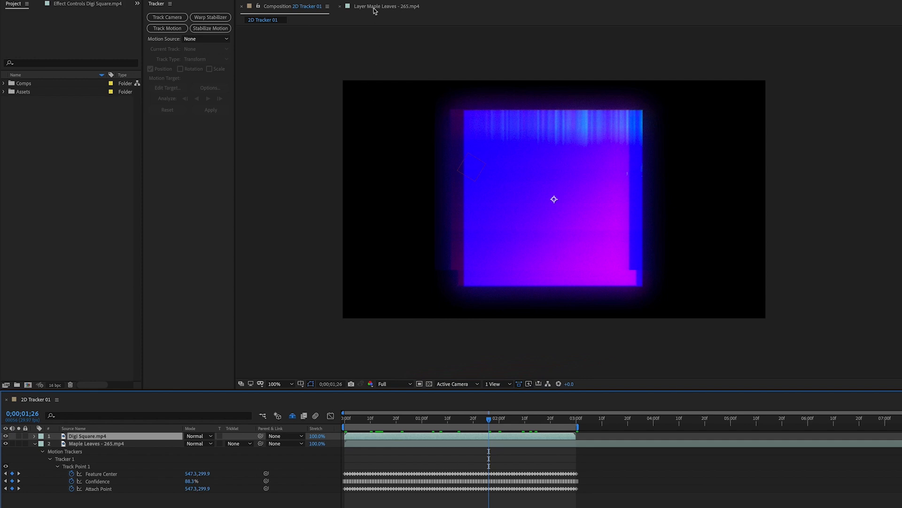
- Add a null object layer directly above the Maple Leaves - 265.mp4 layer
left_click(128, 444)
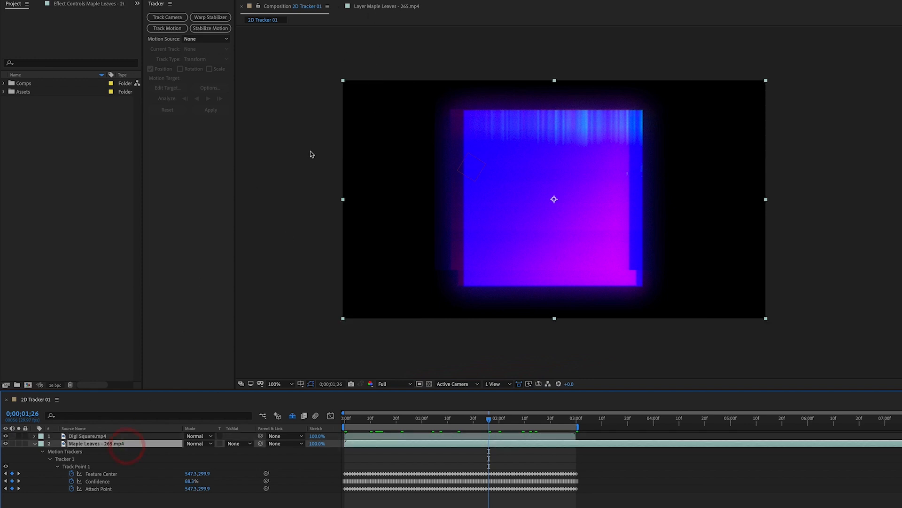
left_click(160, 5)
mouse_move(165, 15)
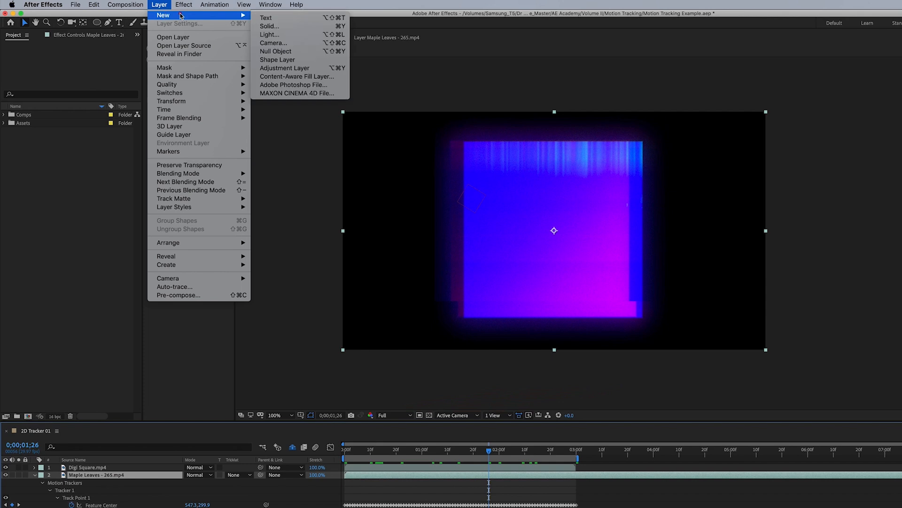
left_click(294, 52)
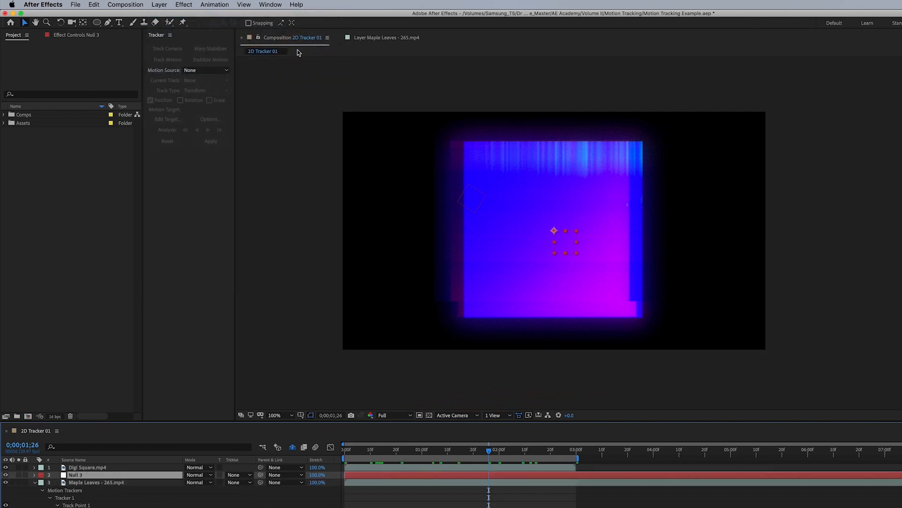
- Select the Maple Leaves - 265.mp4 layer and reopen its layer view with the Tracker 1 settings
left_click(102, 483)
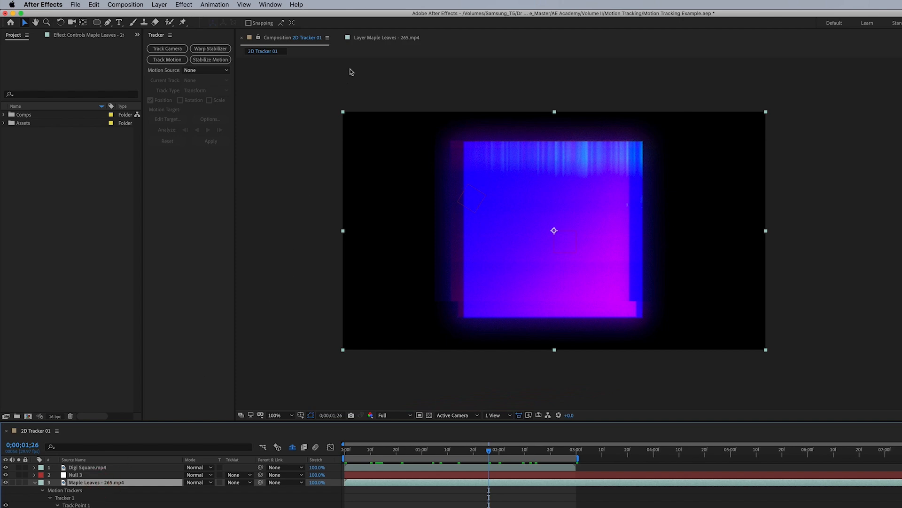
left_click(368, 38)
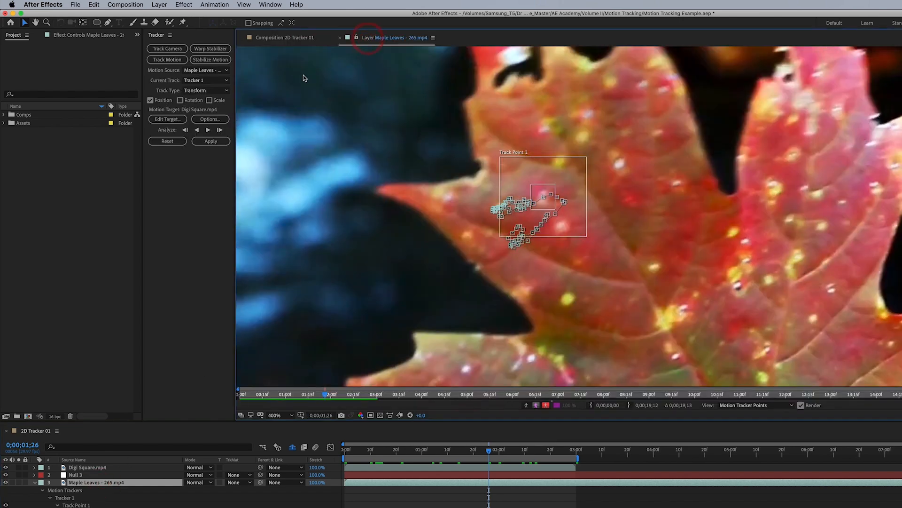
left_click(286, 38)
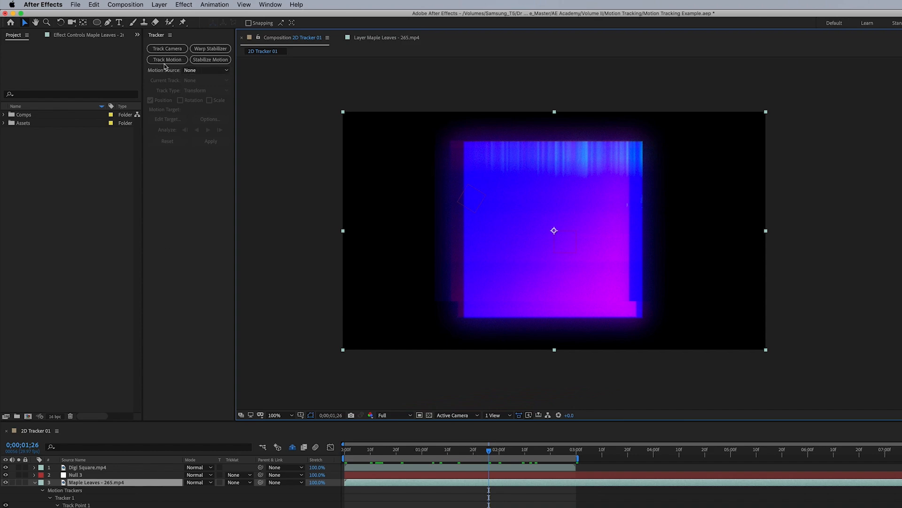
left_click(380, 39)
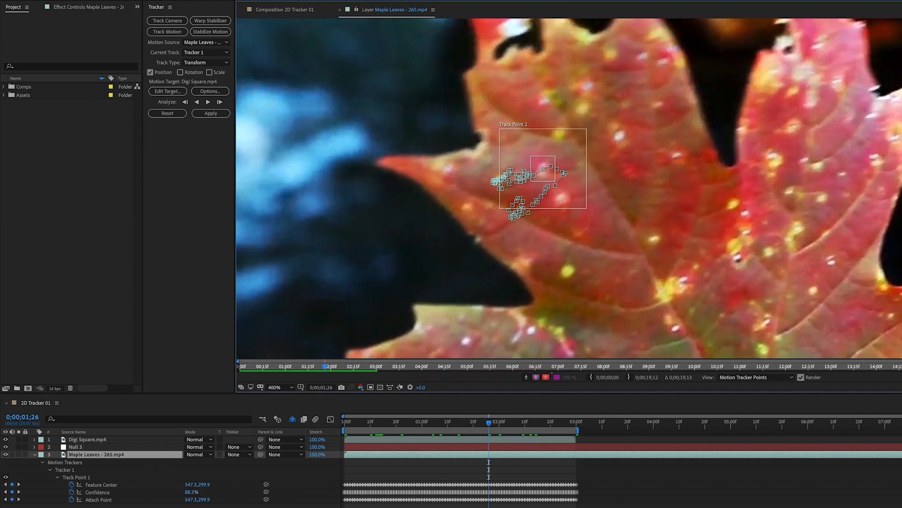
- Examine Track Point 1's position and confidence on frames between 0;00;01;28 and 0;00;02;11
left_click_drag(490, 423, 503, 424)
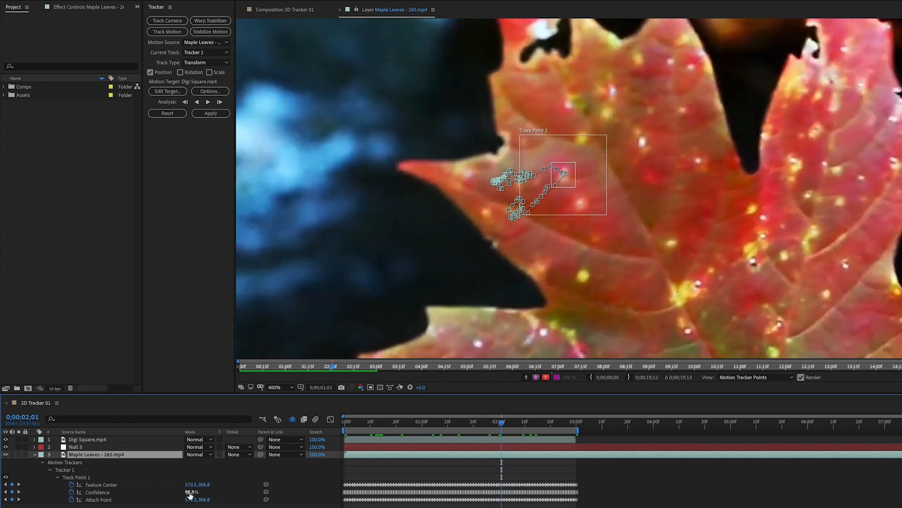
left_click_drag(499, 425, 494, 426)
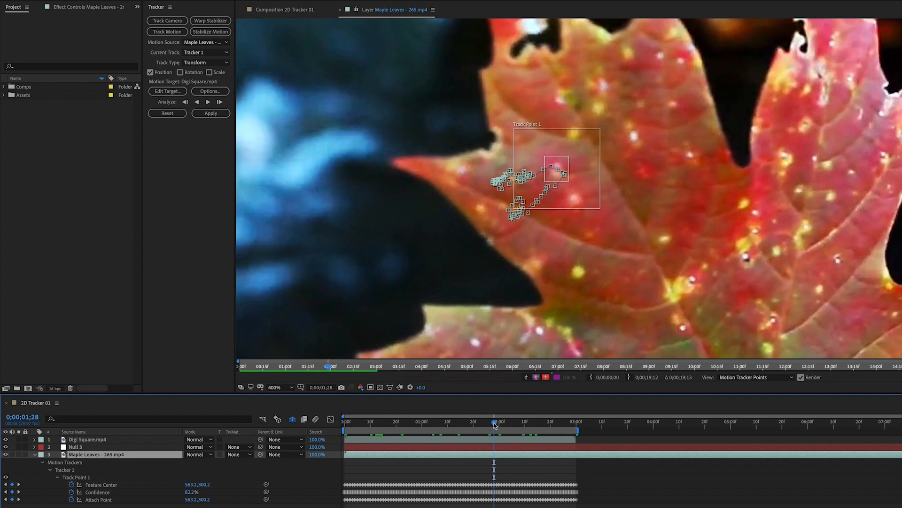
left_click_drag(495, 425, 506, 424)
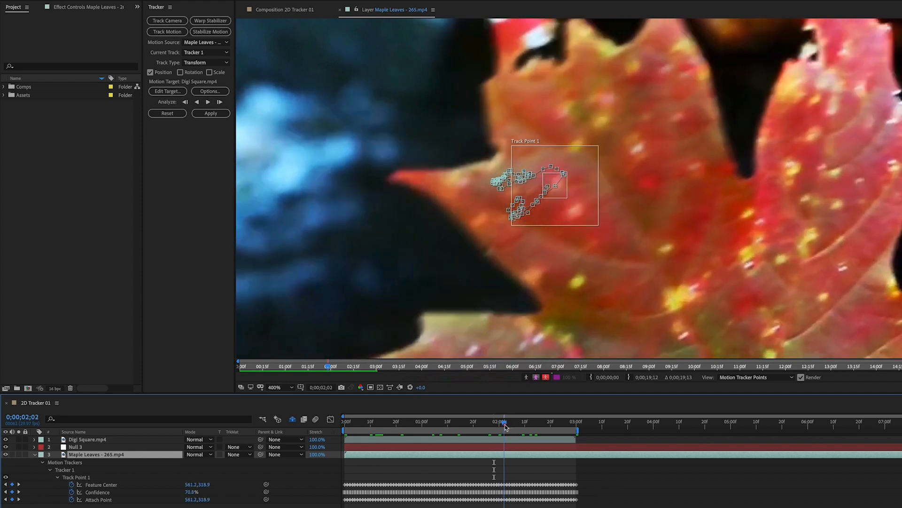
left_click_drag(505, 426, 527, 452)
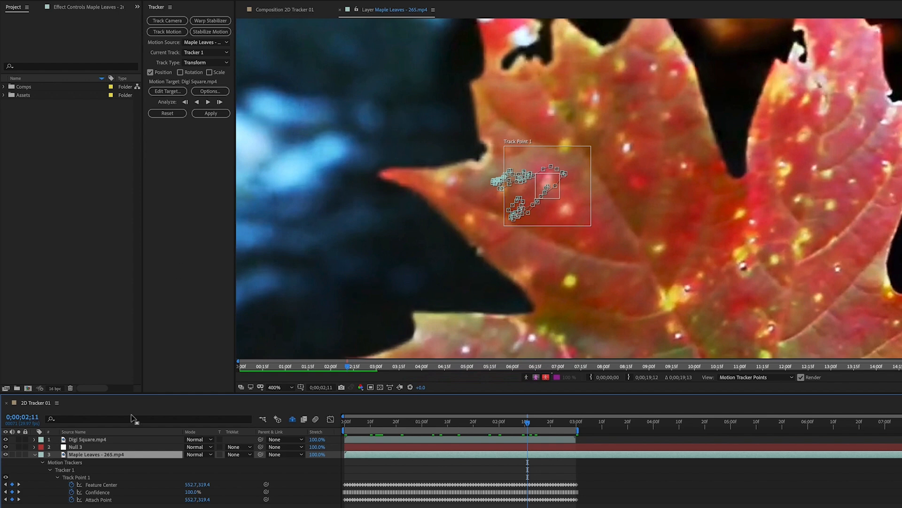
- Set the tracker's motion target to the layer Null 3
left_click(166, 92)
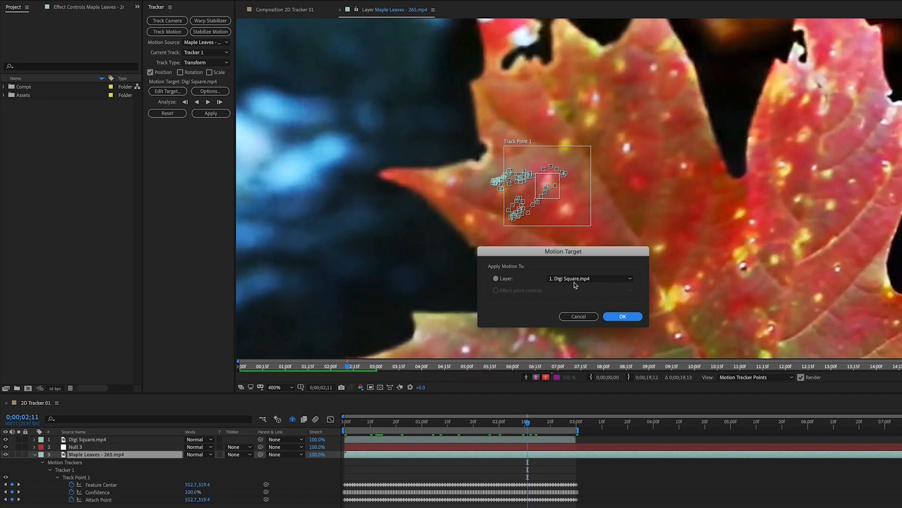
left_click(577, 280)
left_click(578, 299)
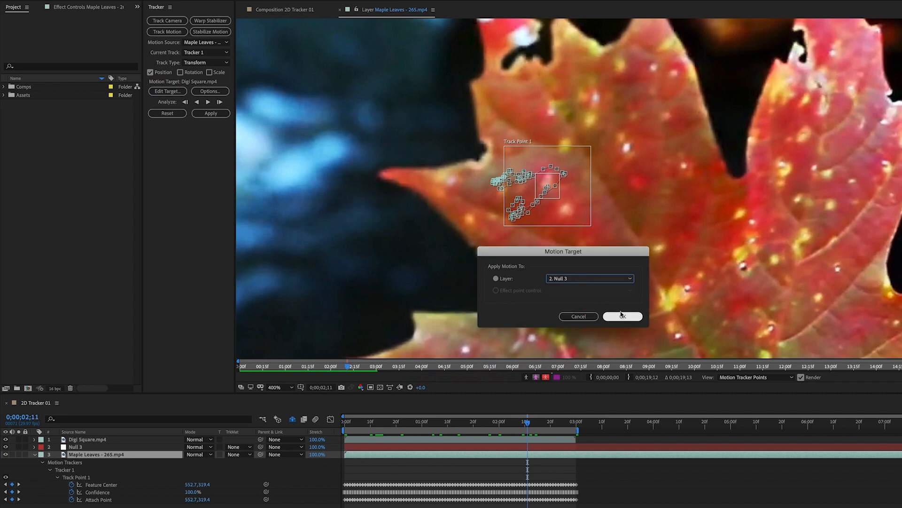
left_click(572, 279)
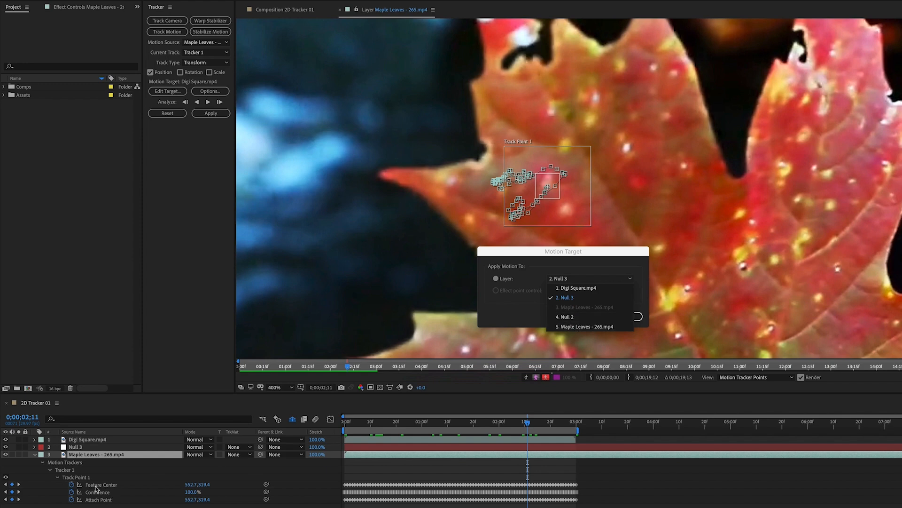
left_click(569, 298)
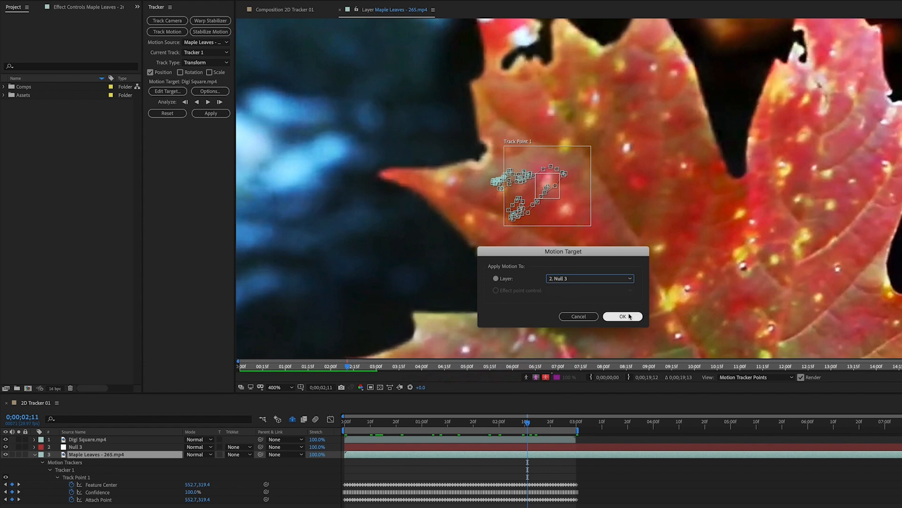
left_click(573, 281)
left_click(574, 297)
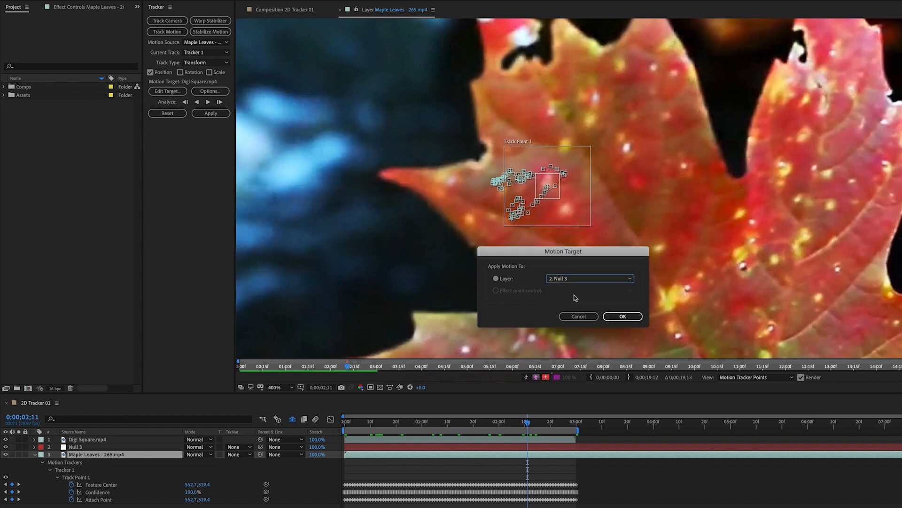
left_click(623, 317)
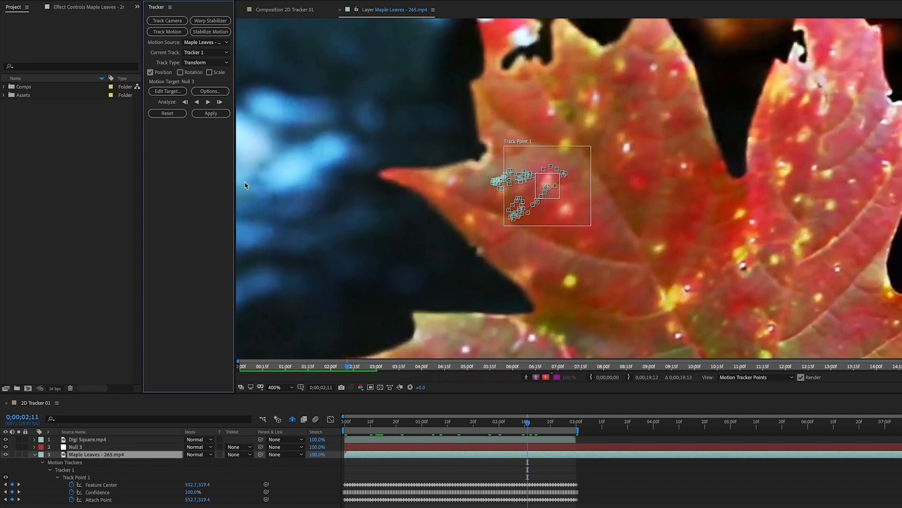
- Apply the Tracker 1 motion data to Null 3 using the X and Y dimensions
left_click(215, 114)
left_click_drag(203, 49, 525, 265)
left_click(527, 279)
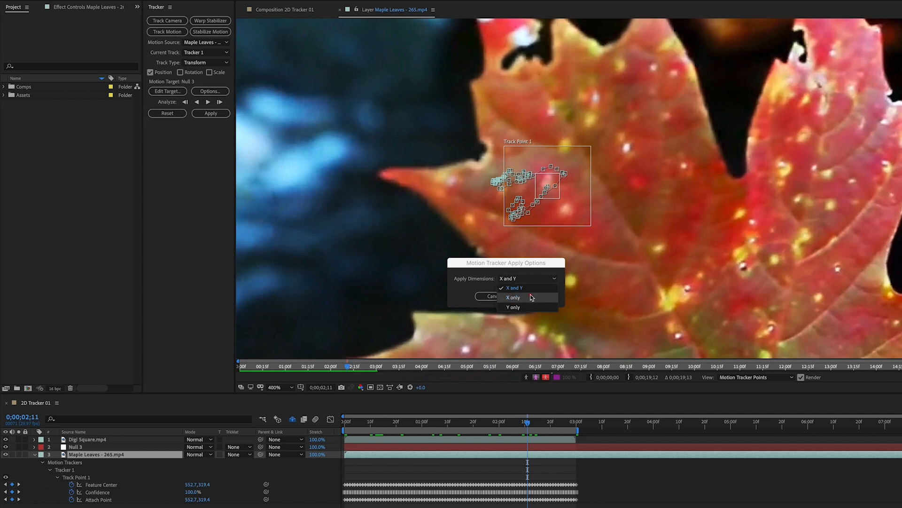
left_click(516, 287)
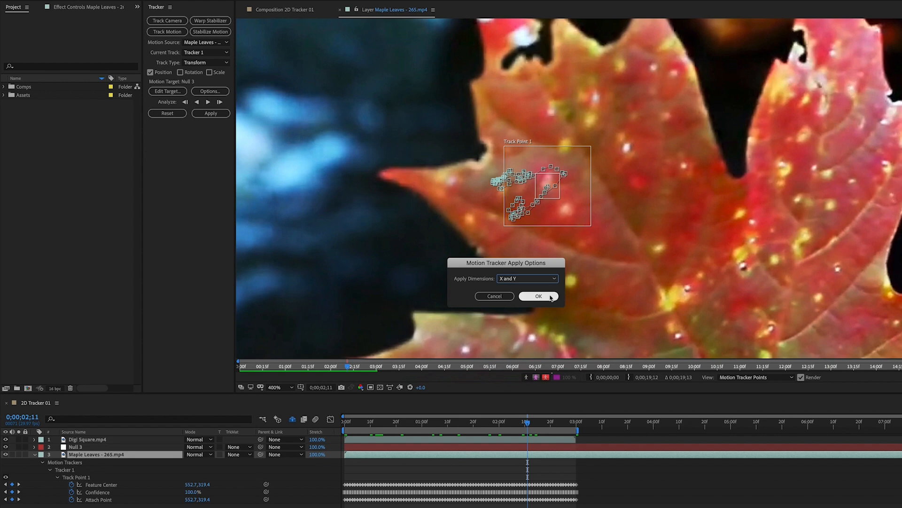
left_click(535, 281)
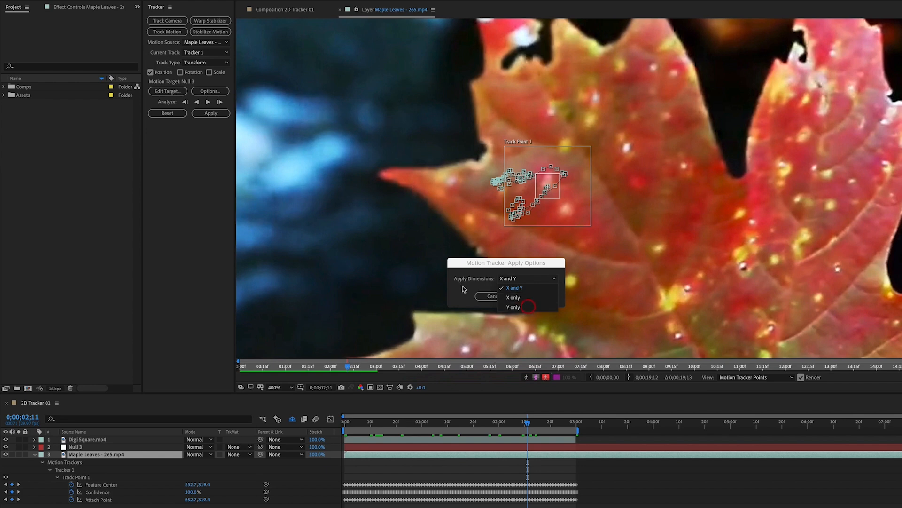
left_click(511, 287)
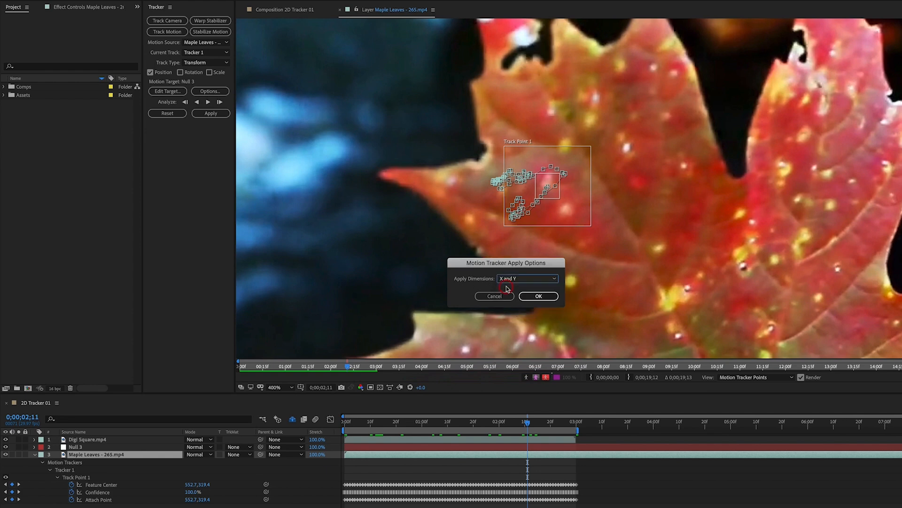
left_click(539, 296)
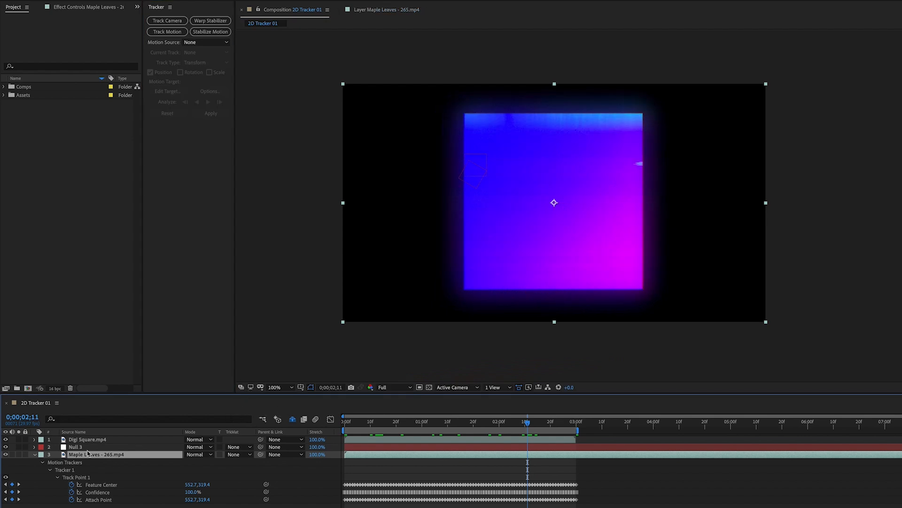
- Hide Digi Square.mp4 and compare Null 3's tracked motion with the leaf footage back to 0;00;00;00
left_click(166, 447)
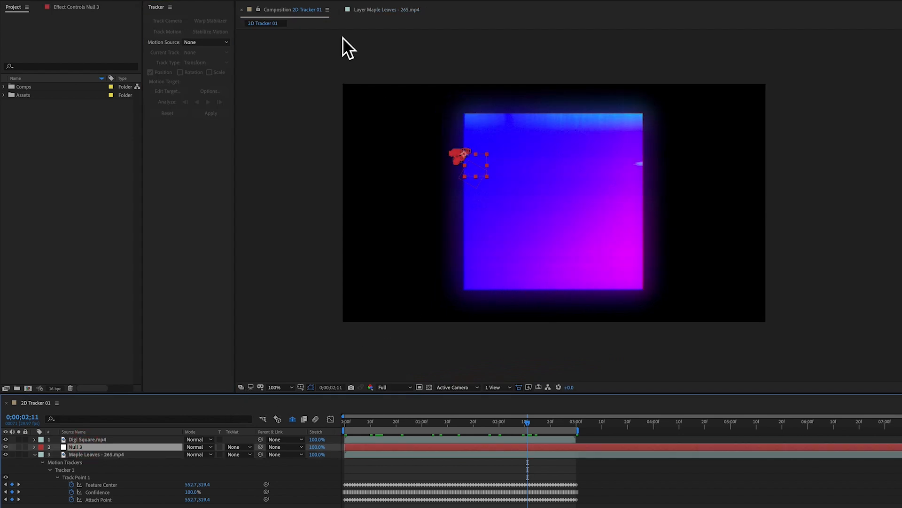
left_click(380, 10)
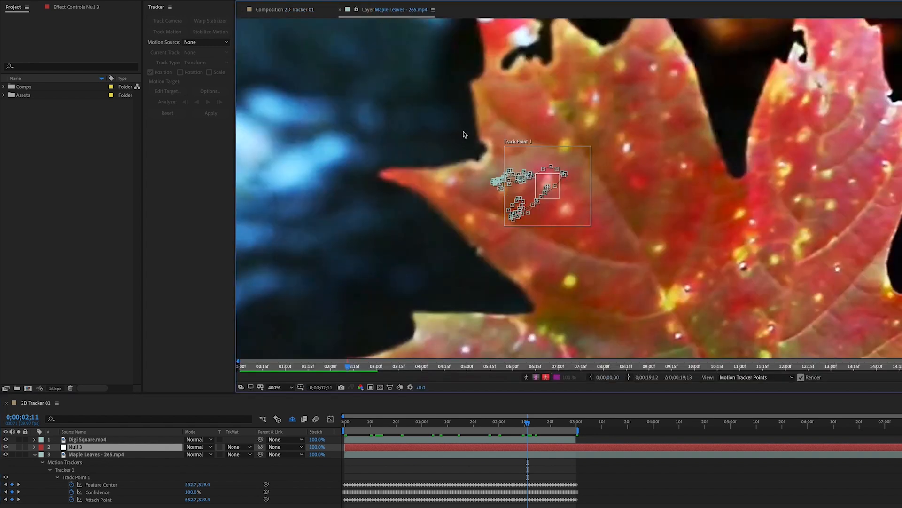
left_click(288, 10)
scroll(472, 178, "up", 2)
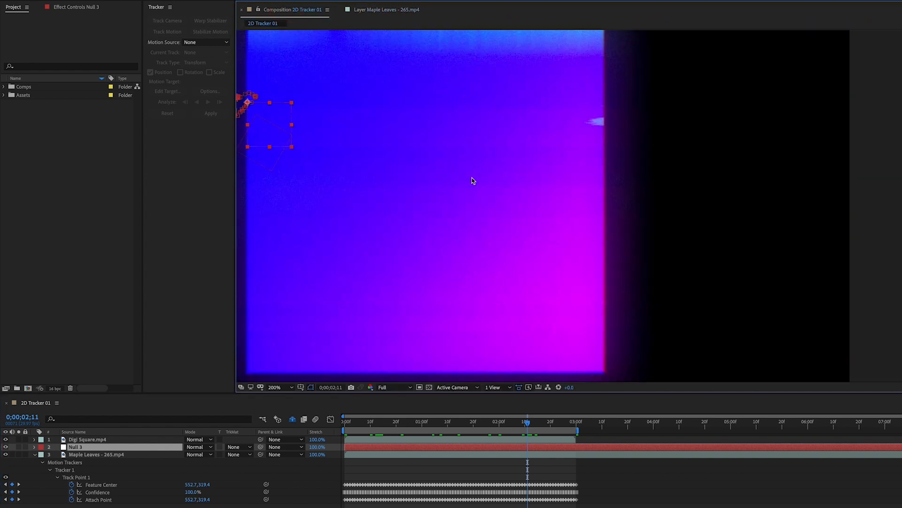
scroll(472, 178, "down", 2)
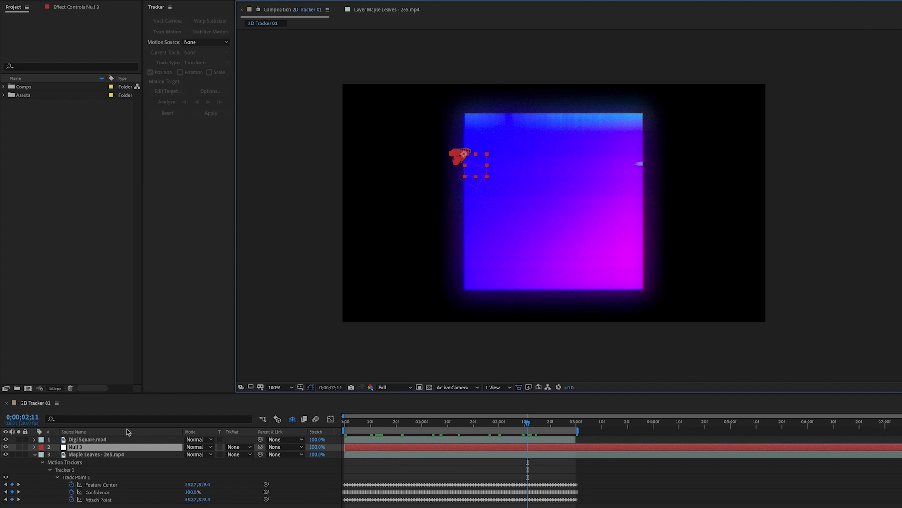
left_click(5, 439)
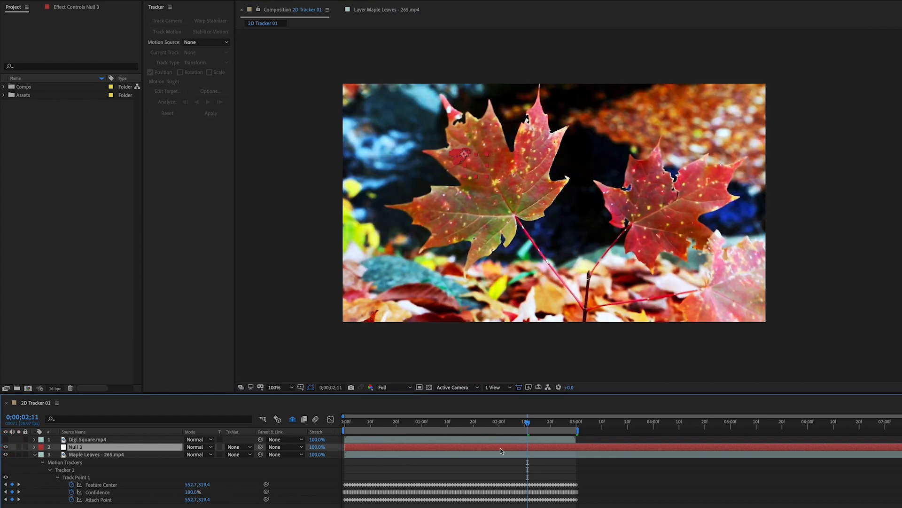
left_click_drag(527, 424, 343, 447)
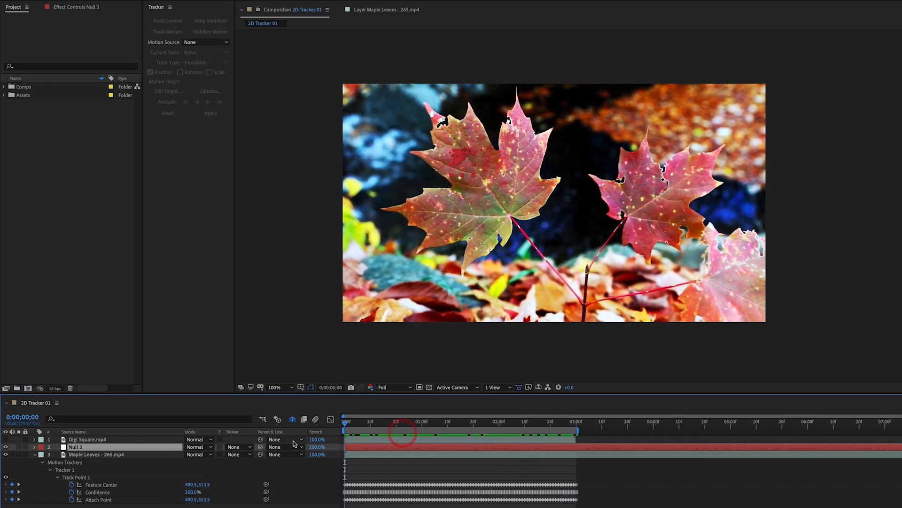
- Show Digi Square.mp4 again and parent it to Null 3 so that it moves to the null's location
left_click(87, 440)
left_click(6, 439)
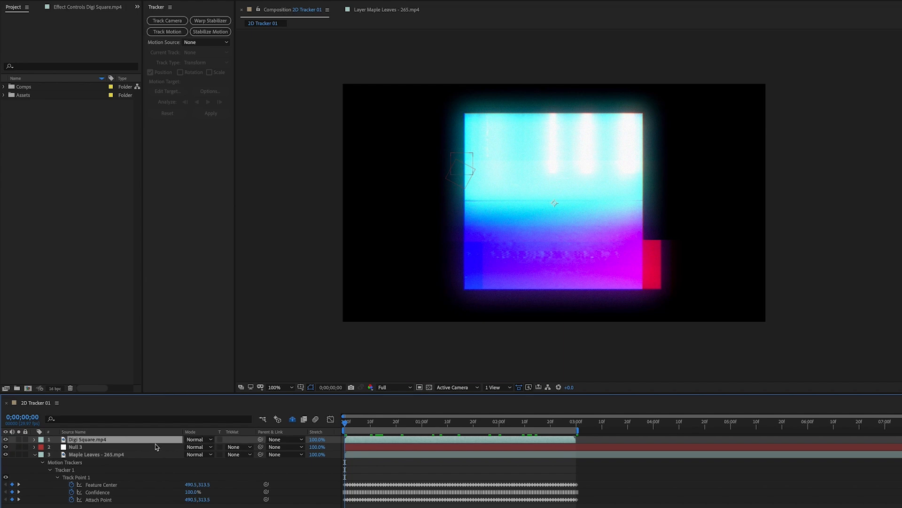
left_click(91, 449)
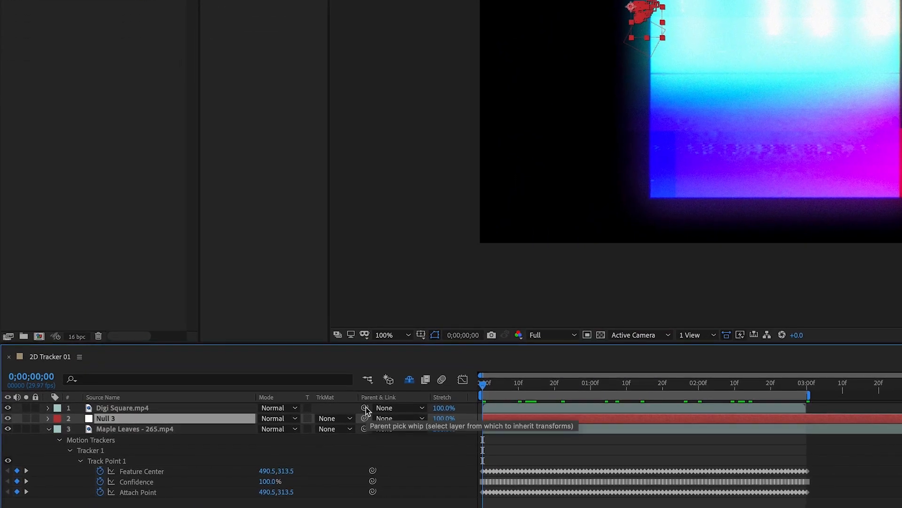
left_click_drag(366, 409, 162, 419)
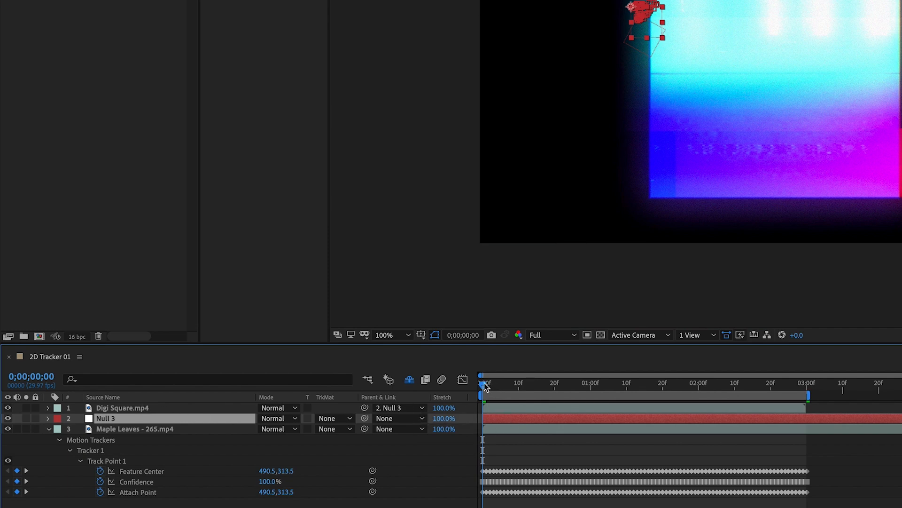
left_click_drag(497, 388, 450, 445)
left_click_drag(365, 409, 199, 425)
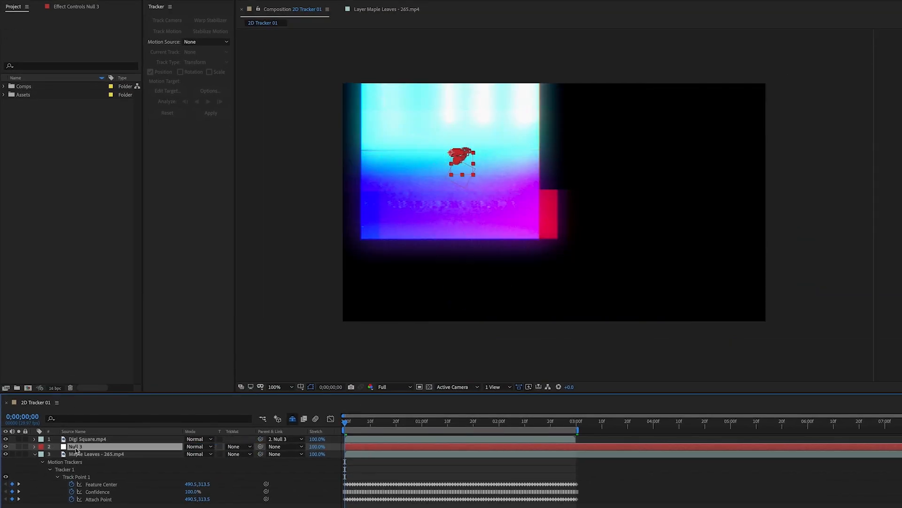
- Set the Digi Square.mp4 layer's blending mode to Screen, preview the composite, and return to 0;00;00;00
left_click(207, 439)
left_click(213, 355)
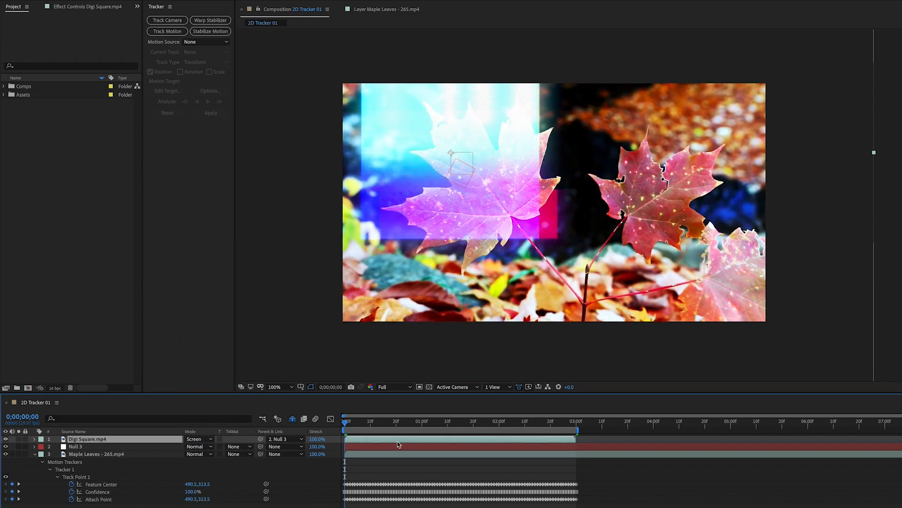
key("space")
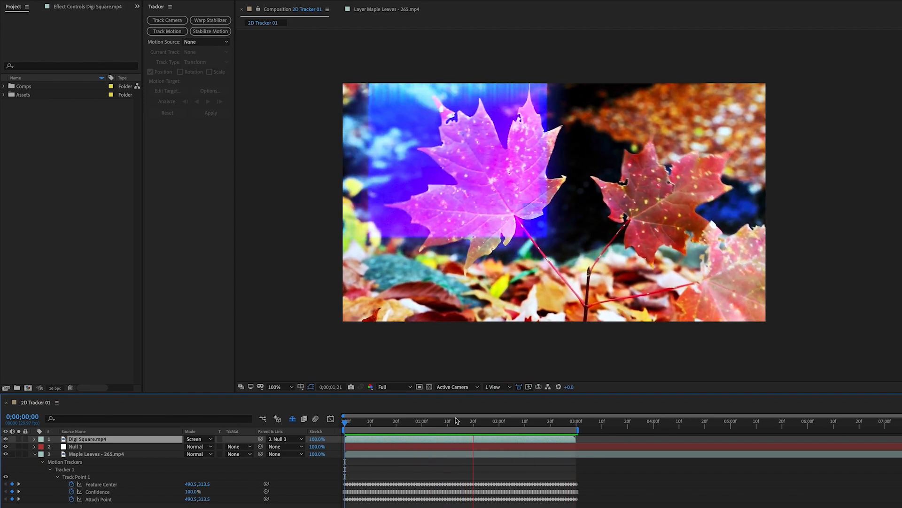
left_click(460, 423)
left_click_drag(461, 423, 321, 429)
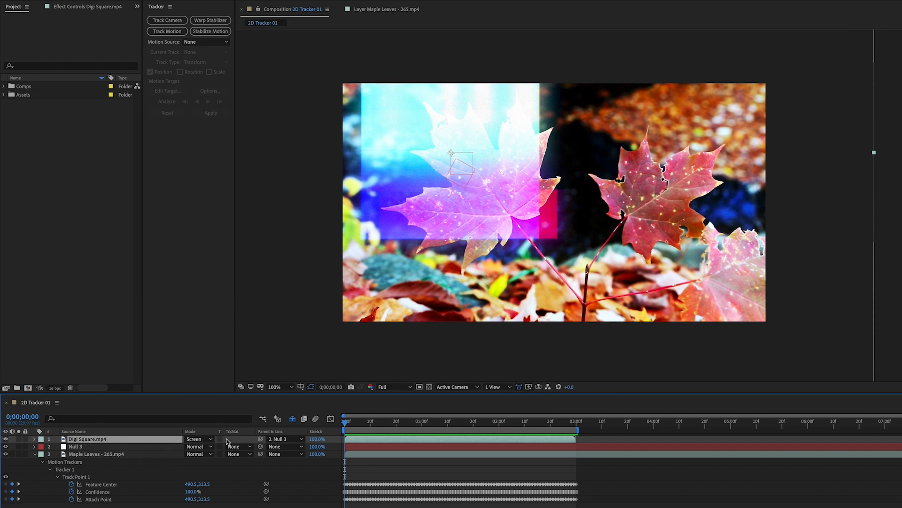
- Set the Digi Square.mp4 layer's parent to None and reset its transform properties
left_click(270, 440)
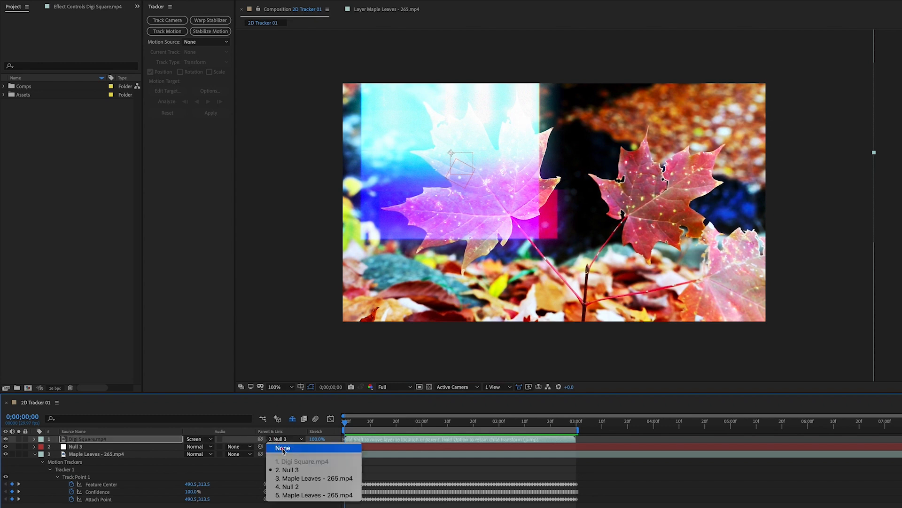
left_click(283, 449)
left_click(34, 439)
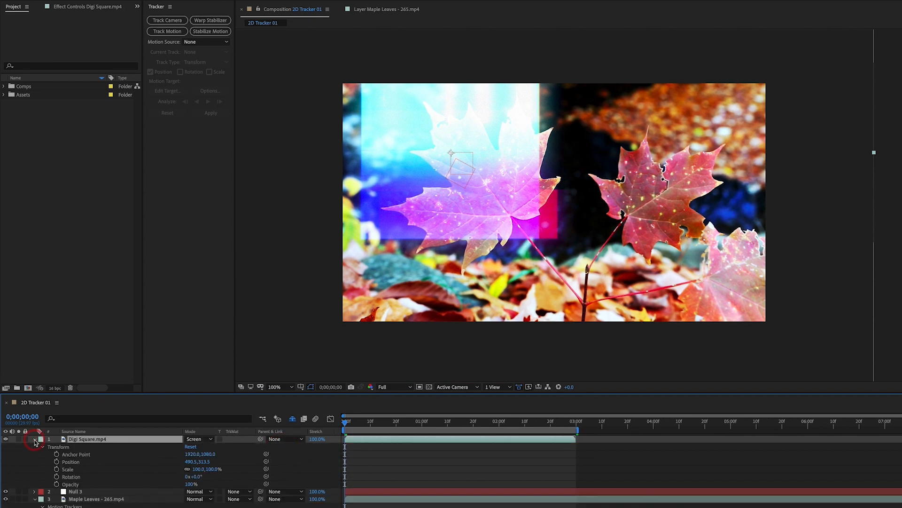
left_click(190, 446)
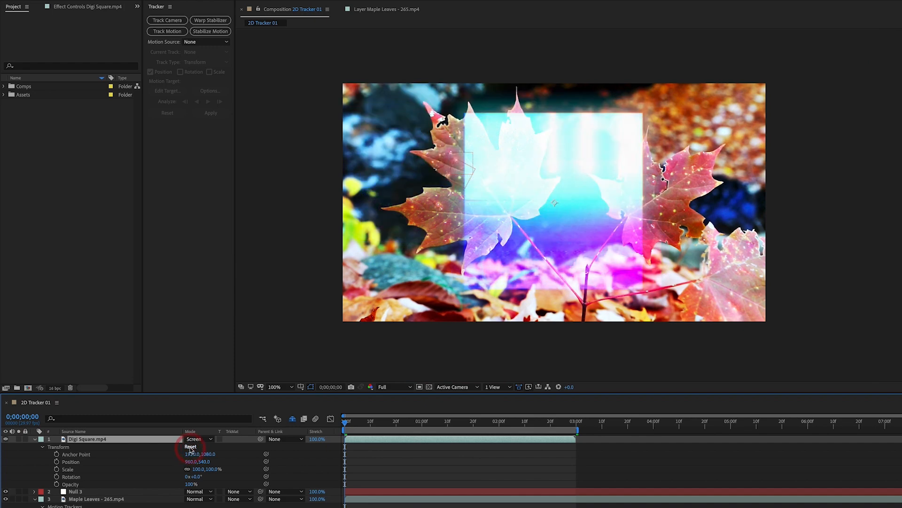
left_click(34, 439)
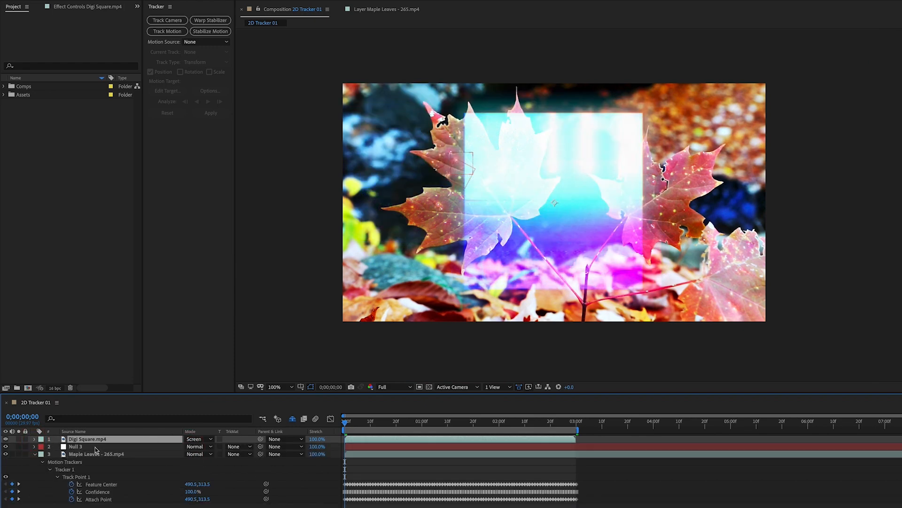
- Remove the tracked position keyframes from Null 3
left_click(94, 447)
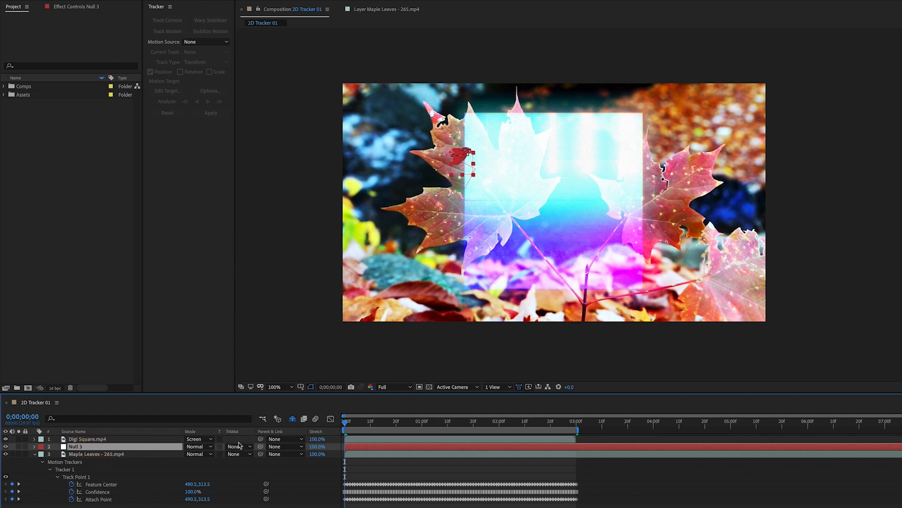
key("ctrl+v")
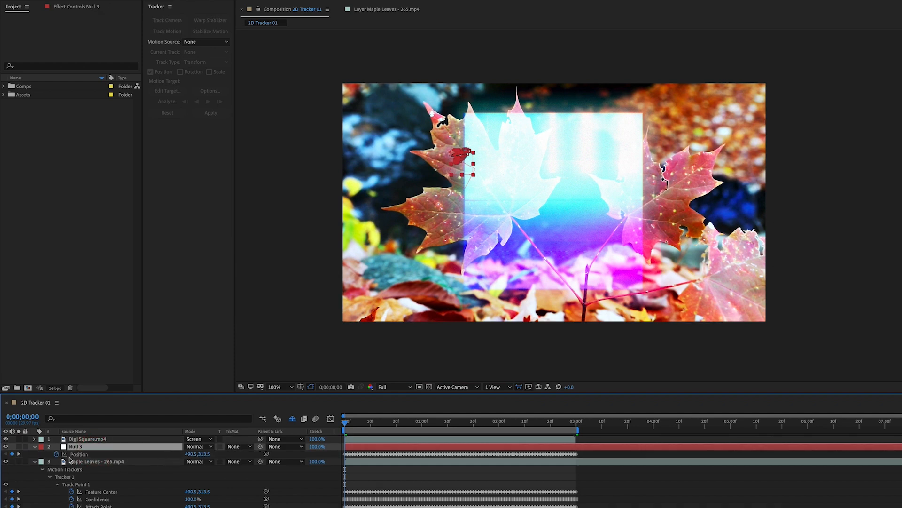
left_click(34, 446)
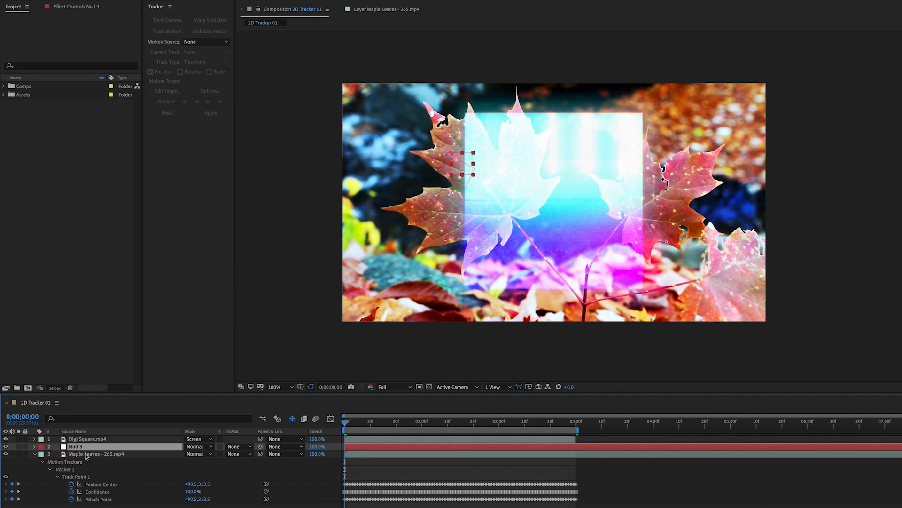
- Rename the Null 3 layer to "Tracking Null"
key("Return")
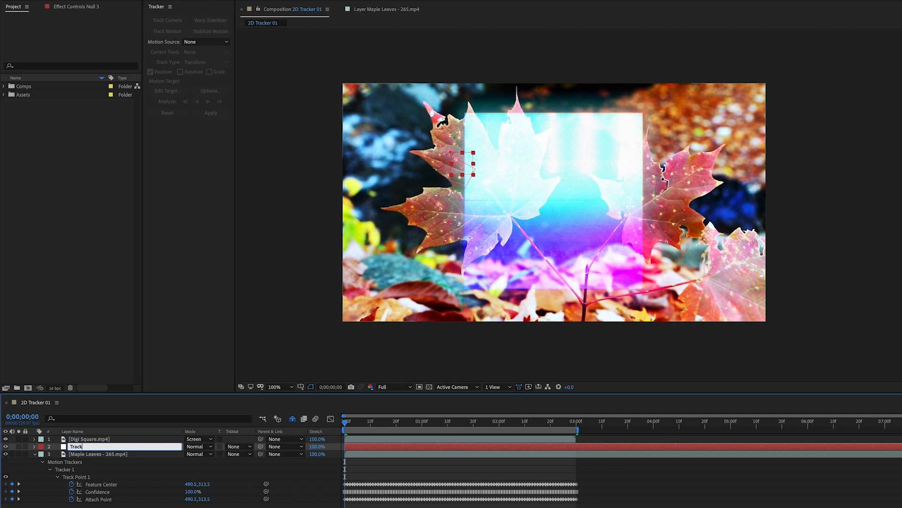
type("Tracking Null")
key("Return")
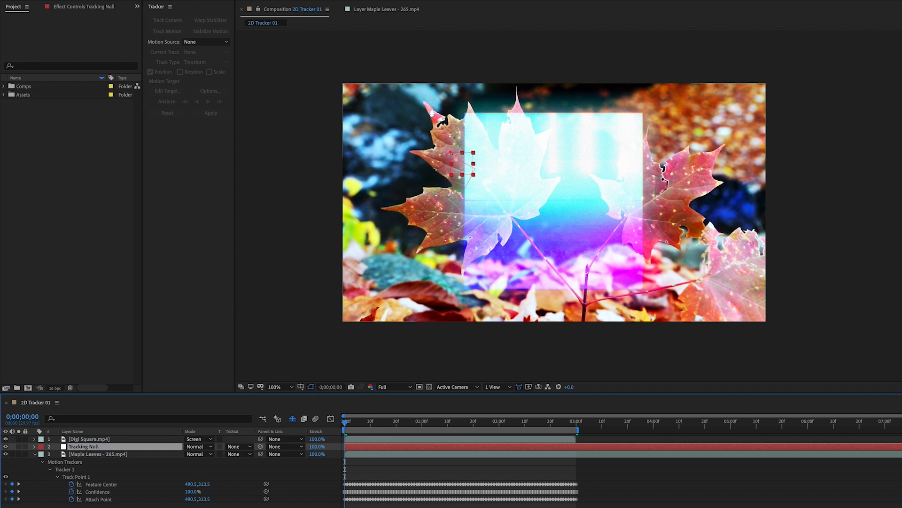
left_click(129, 447)
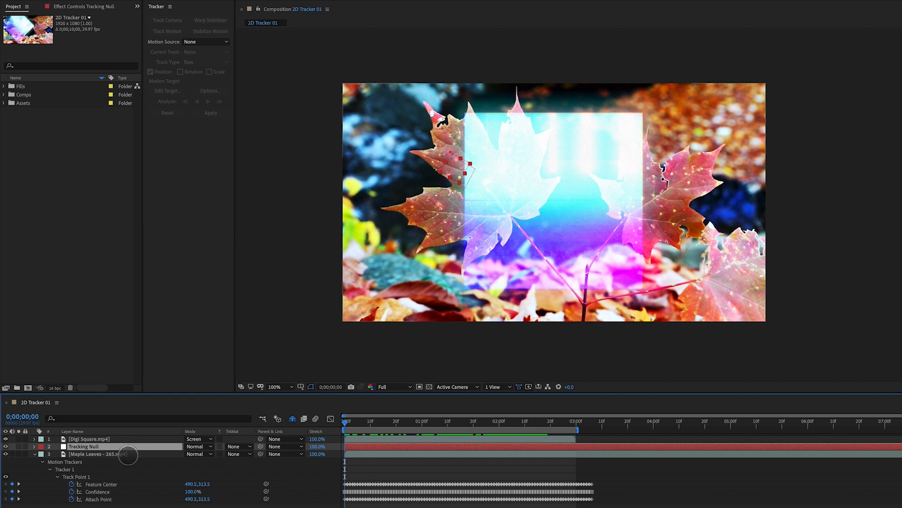
- Open the Maple Leaves - 265.mp4 layer view at 0;00;00;00 and delete its existing motion tracker with Track Point 1
double_click(127, 454)
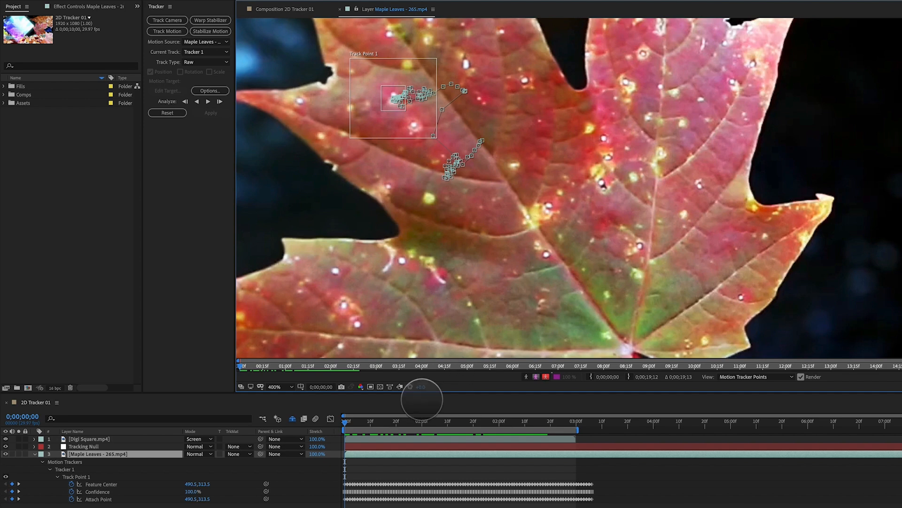
left_click_drag(347, 420, 319, 437)
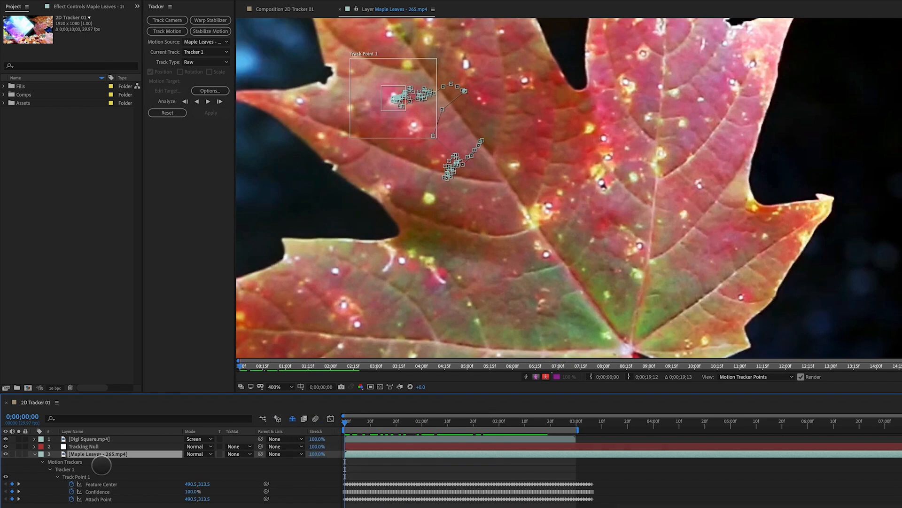
left_click(73, 476)
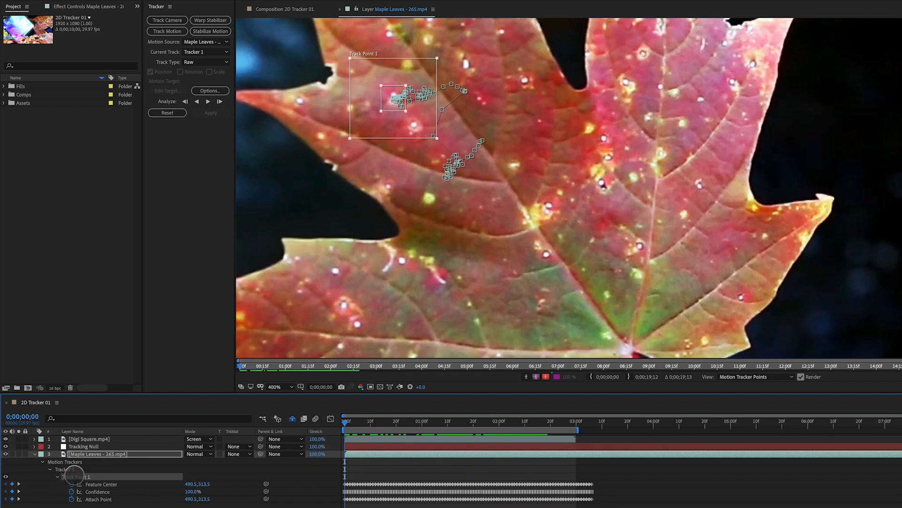
key("Delete")
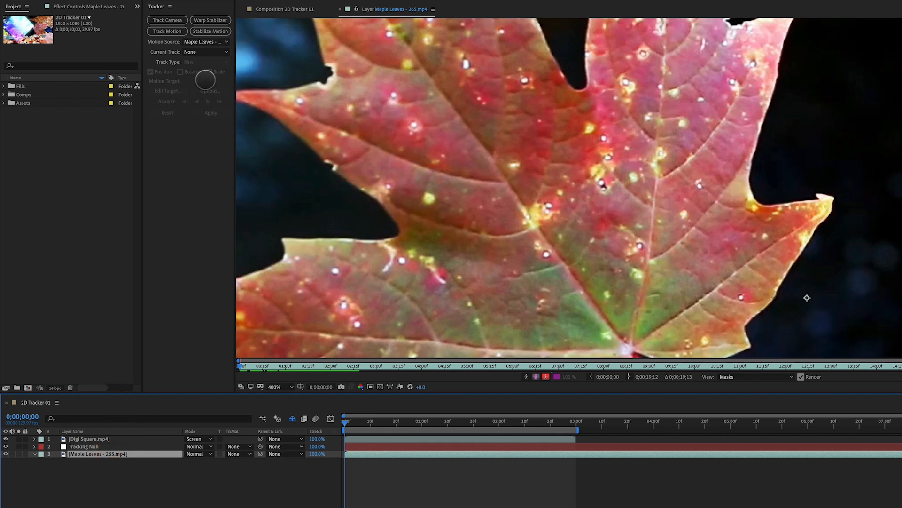
- Create a new motion track on Maple Leaves - 265.mp4 with position, rotation and scale tracking enabled
left_click(172, 31)
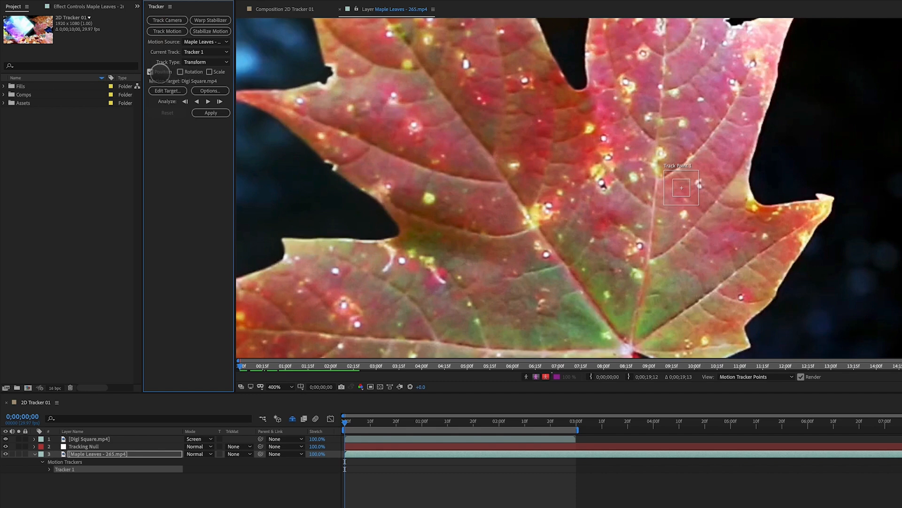
left_click(180, 71)
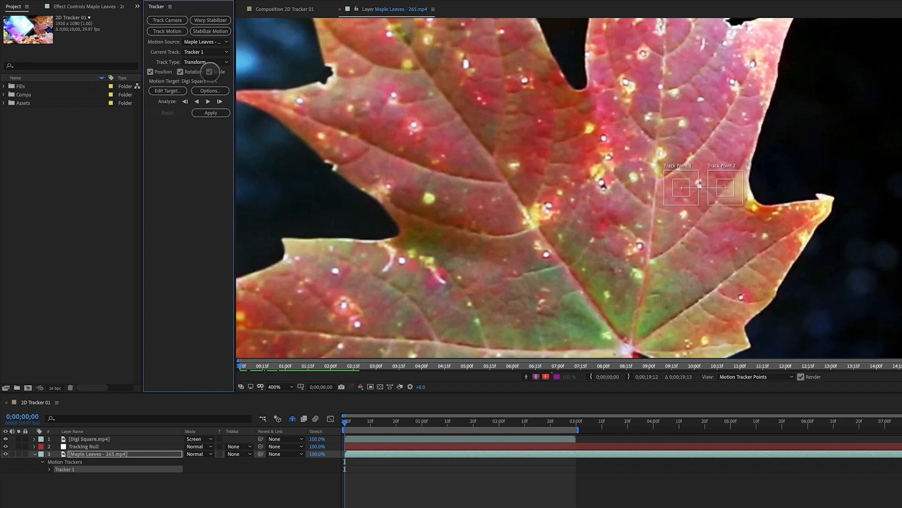
scroll(627, 330, "down", 1)
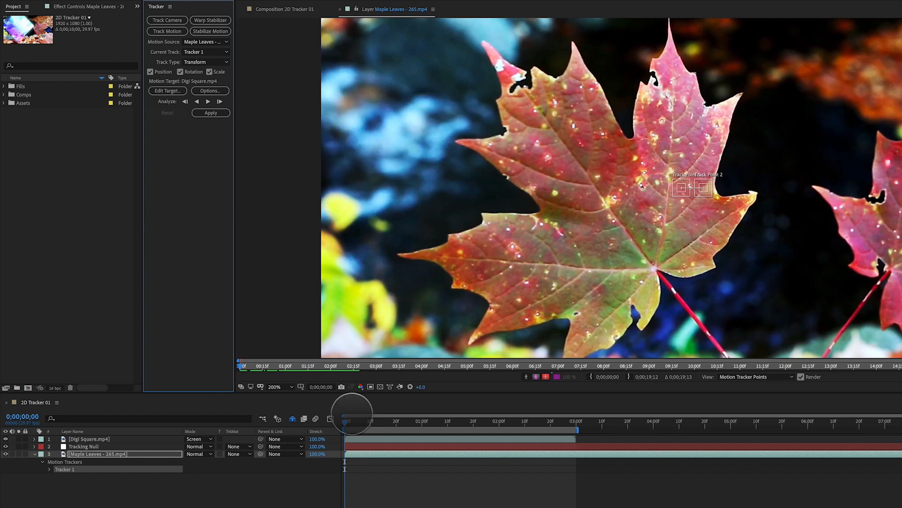
- Set Tracker 1's motion tracker options to Stop Tracking when confidence falls below the threshold
left_click_drag(345, 420, 494, 428)
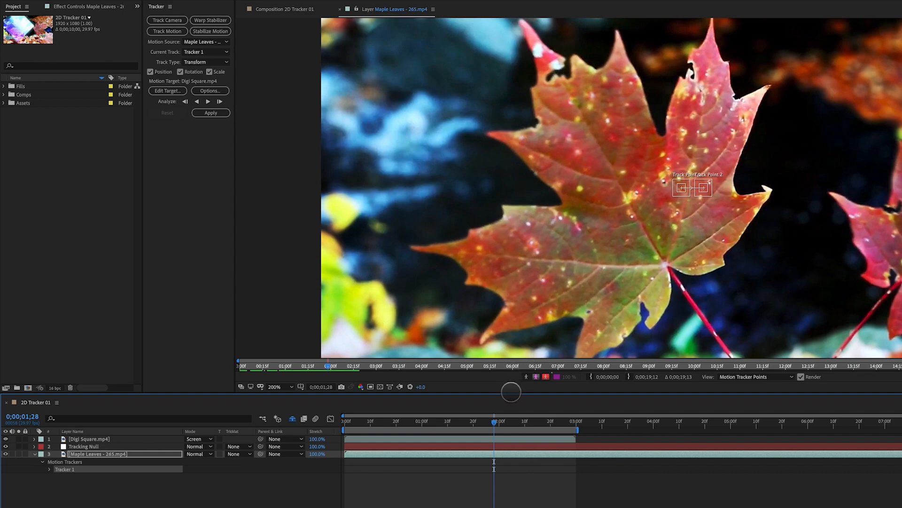
left_click_drag(494, 421, 302, 437)
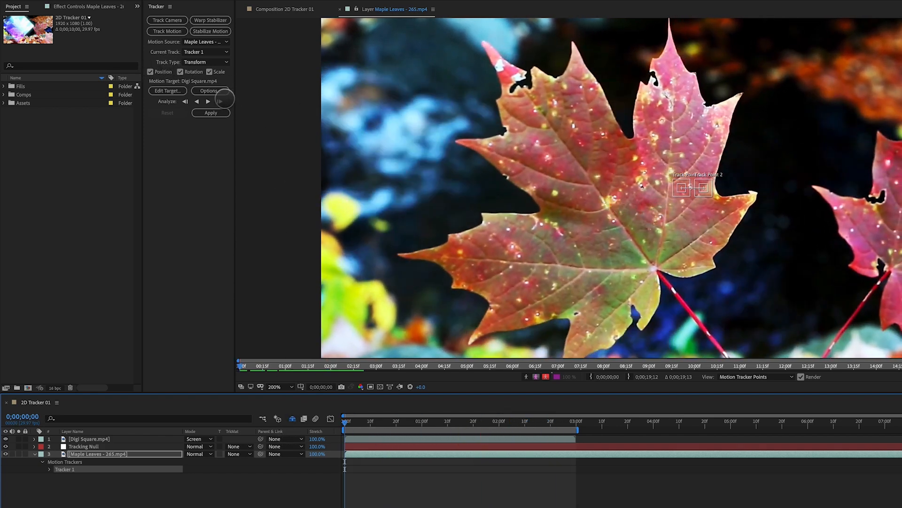
left_click(211, 92)
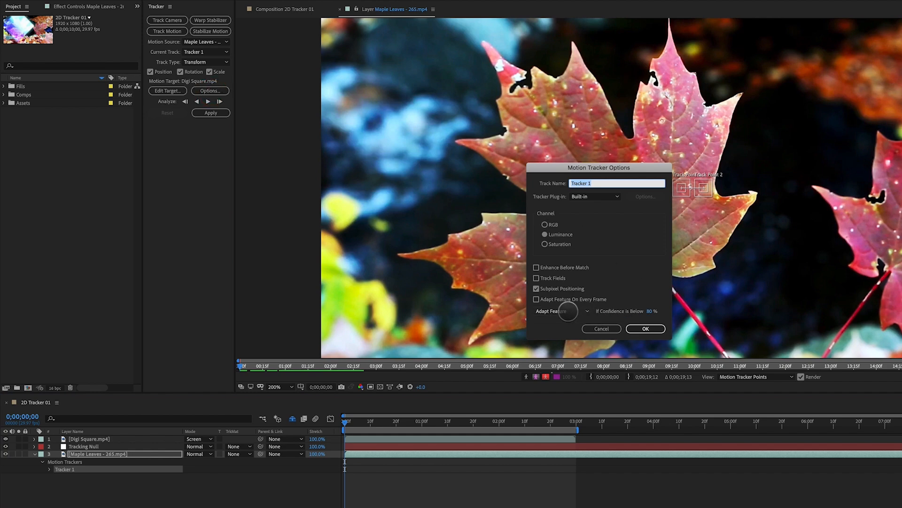
left_click(568, 311)
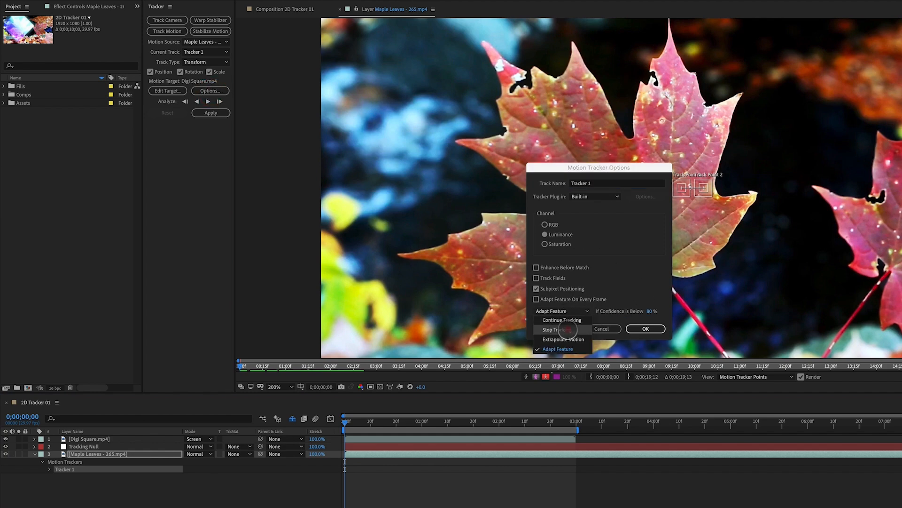
left_click(568, 330)
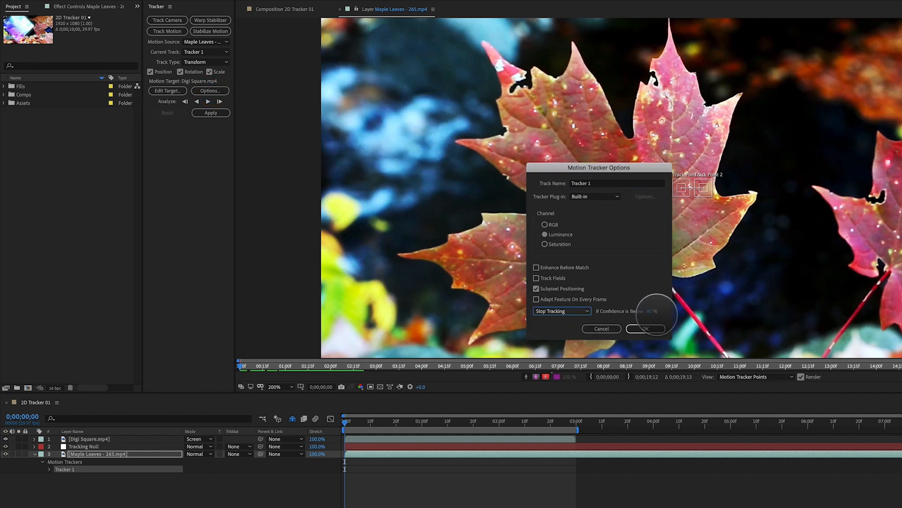
left_click(646, 329)
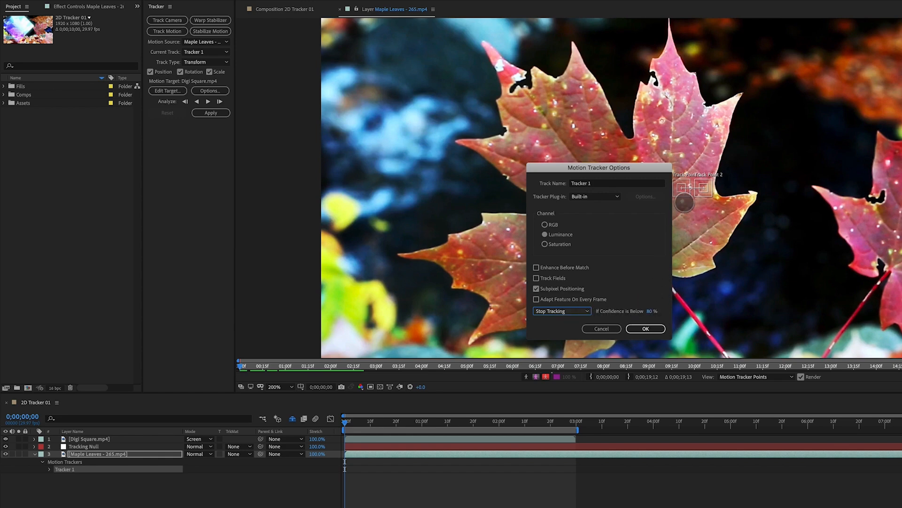
left_click(652, 329)
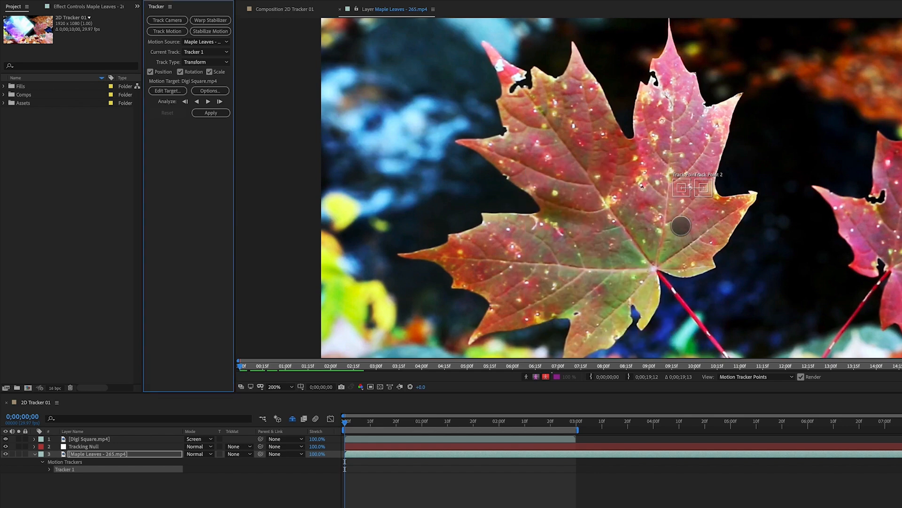
- Place Track Point 1 on a spot in the leaf's upper lobe and Track Point 2 near its right edge, enlarging both points' regions
scroll(689, 187, "up", 1)
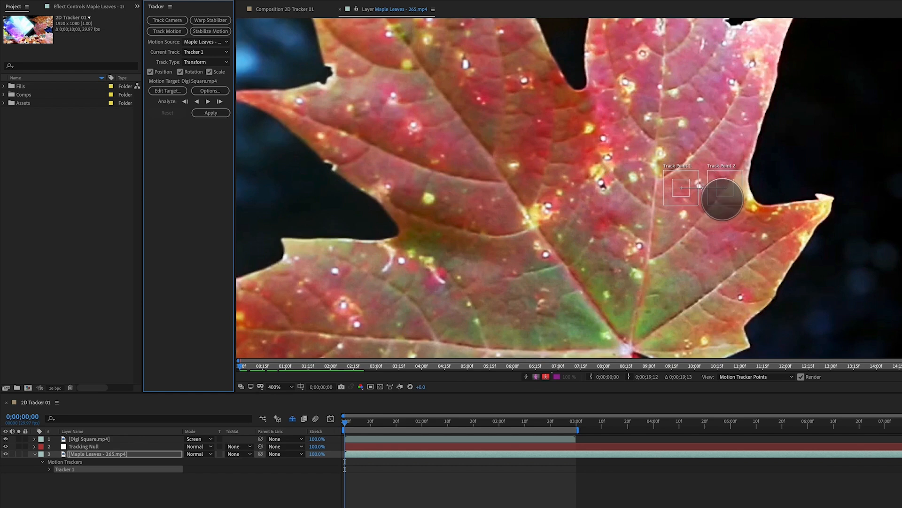
left_click_drag(725, 188, 753, 307)
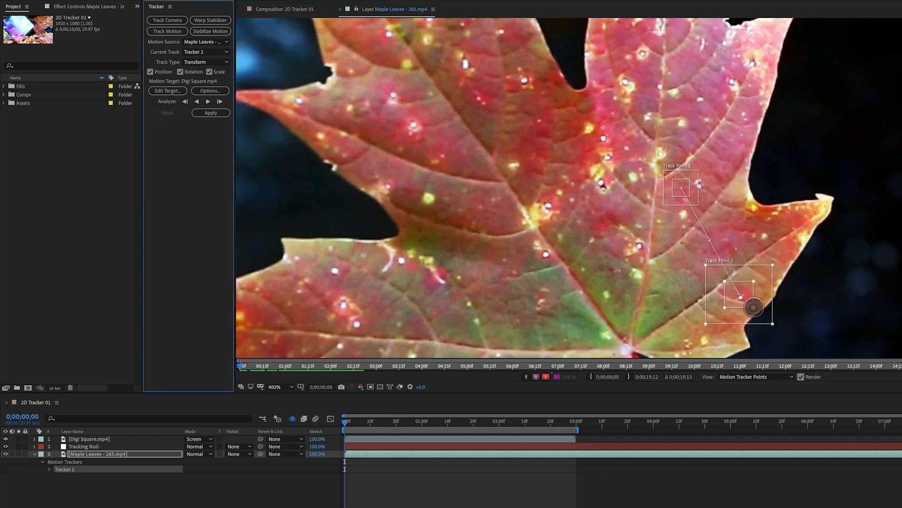
left_click_drag(697, 197, 565, 156)
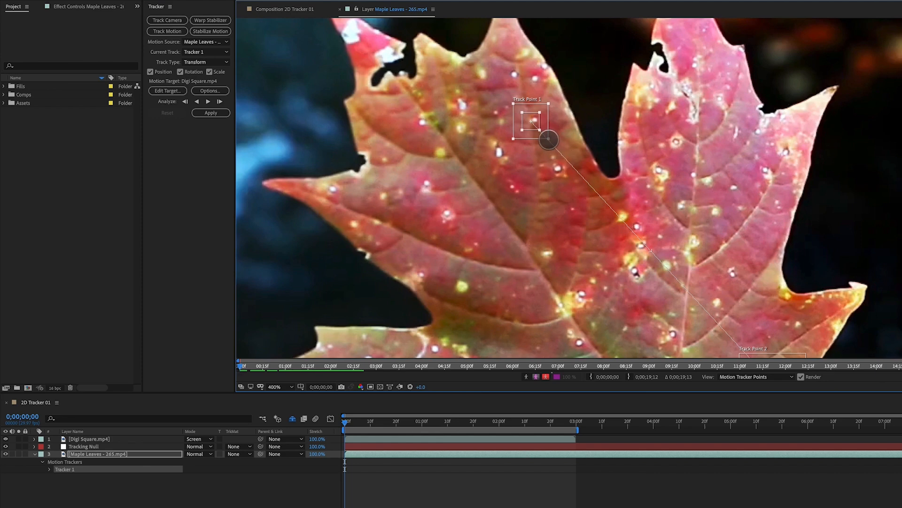
mouse_move(549, 140)
left_mouse_down()
mouse_move(561, 150)
mouse_move(540, 130)
left_mouse_up()
left_click_drag(701, 207, 633, 153)
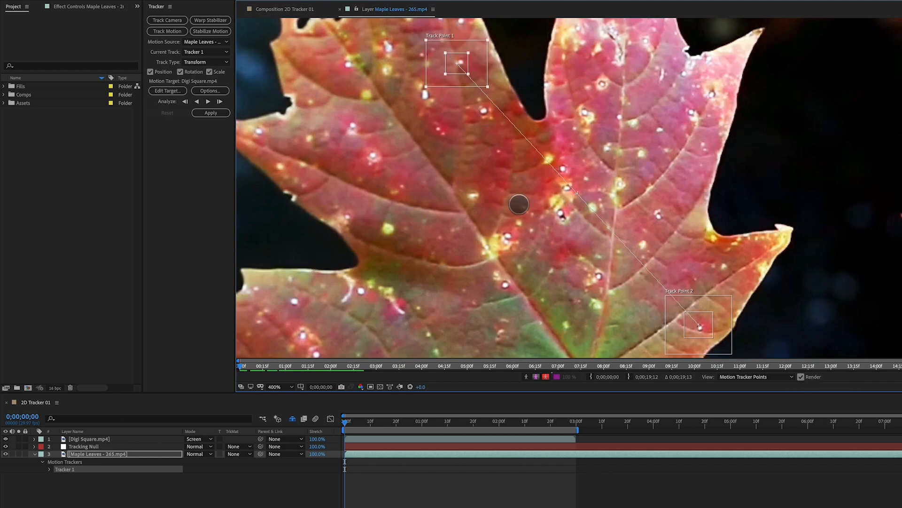
- Analyze both track points forward from the first frame of the maple leaf footage
left_click(208, 102)
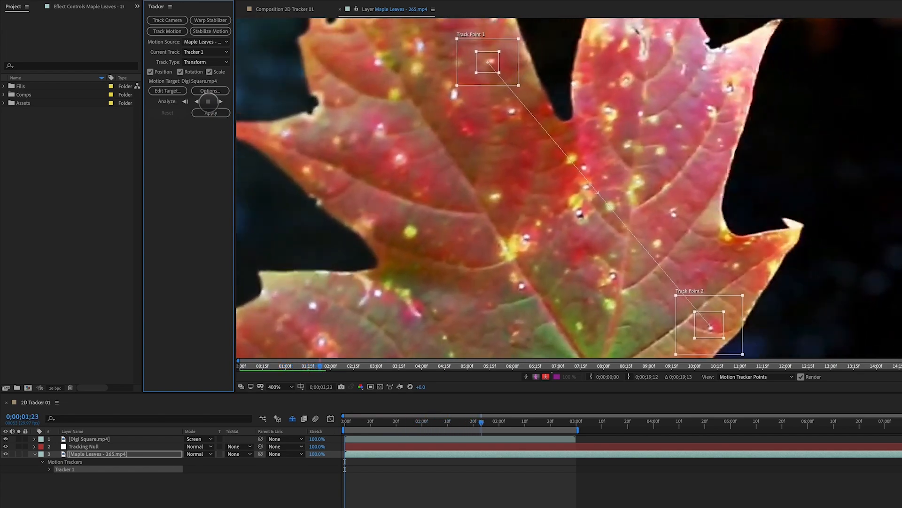
left_click(207, 101)
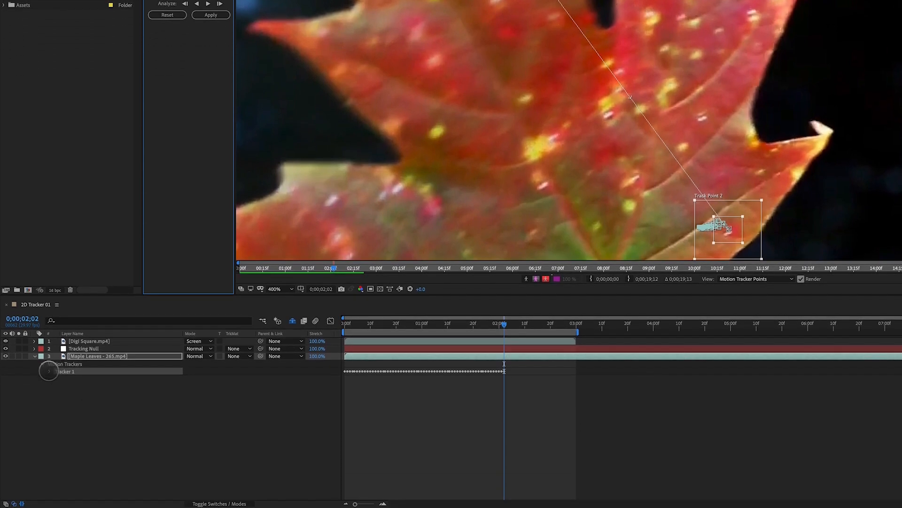
- Expand Tracker 1's track point properties and compare the confidence values frame by frame from 0;00;01;29 to 0;00;02;02
left_click(49, 372)
left_click(57, 379)
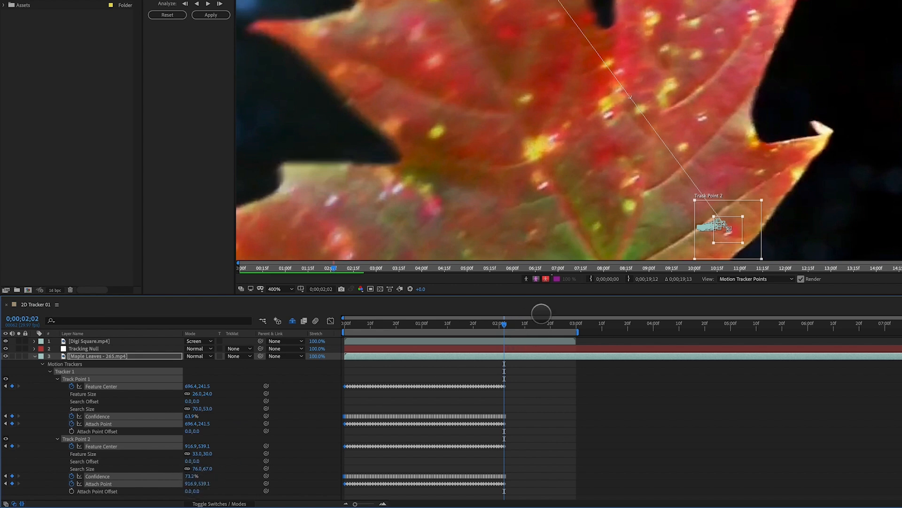
key("Page_Up")
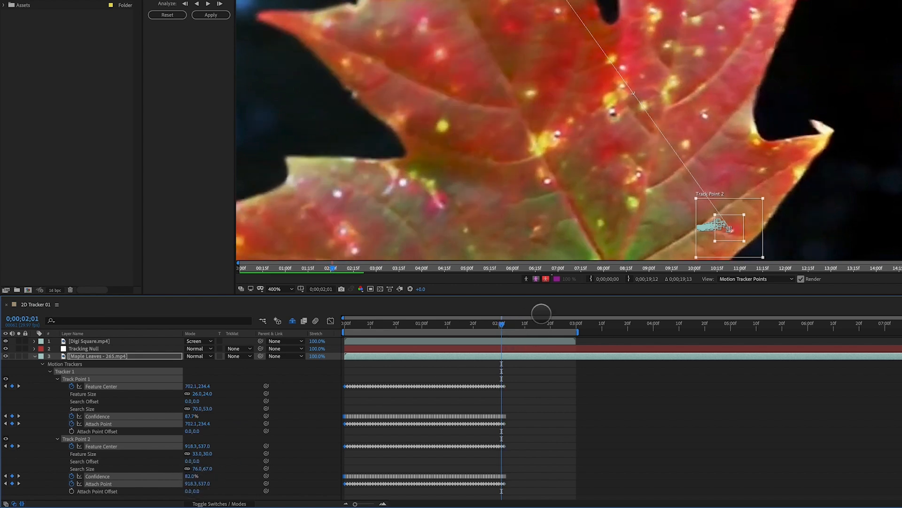
key("Page_Up")
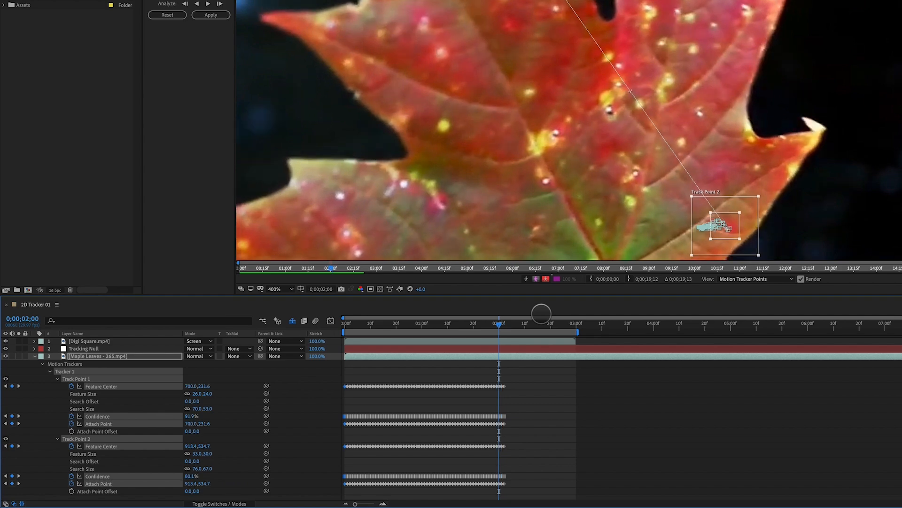
key("Page_Up")
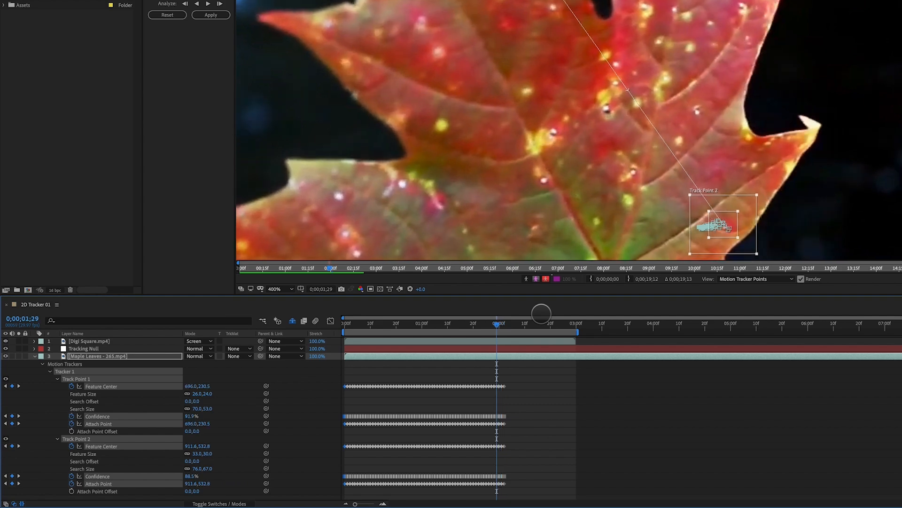
key("Page_Down")
key("Page_Down")
key("Page_Down")
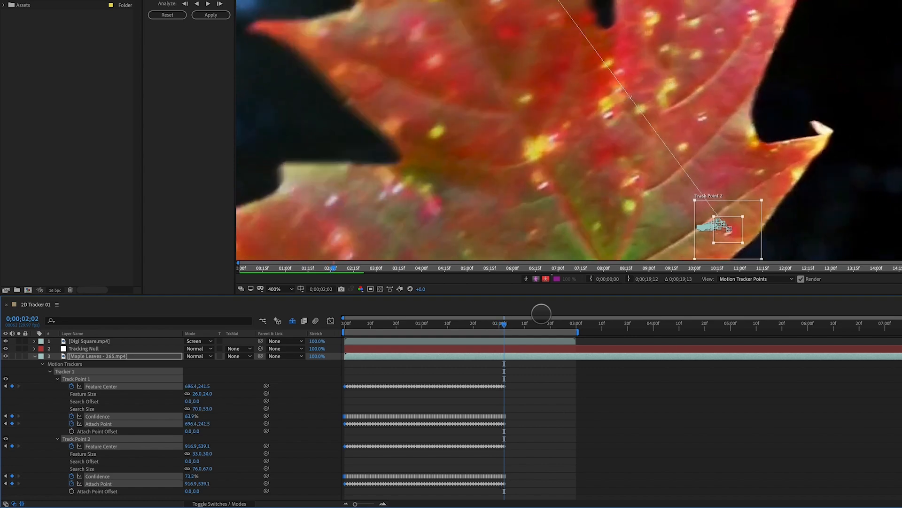
- Compare Track Point 2 with the preceding frame and realign it to the white leaf spot at 0;00;02;02
scroll(751, 219, "up", 2)
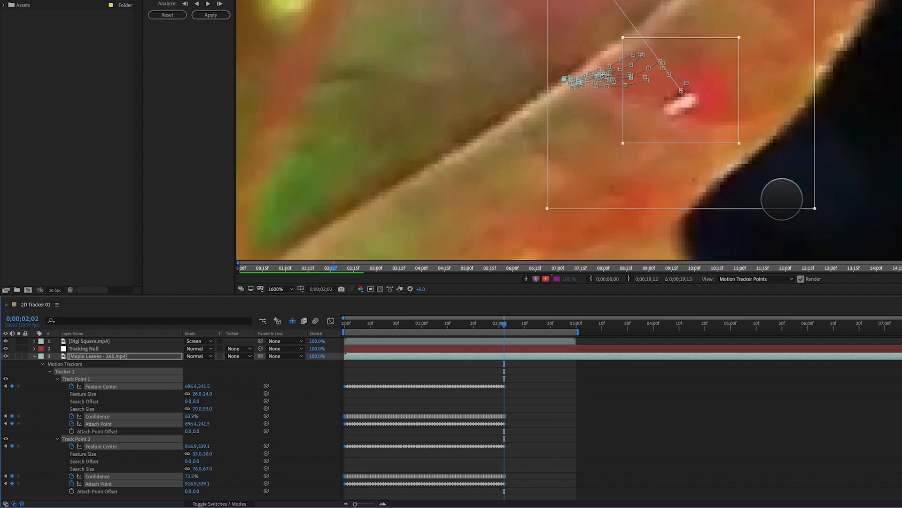
key("Page_Up")
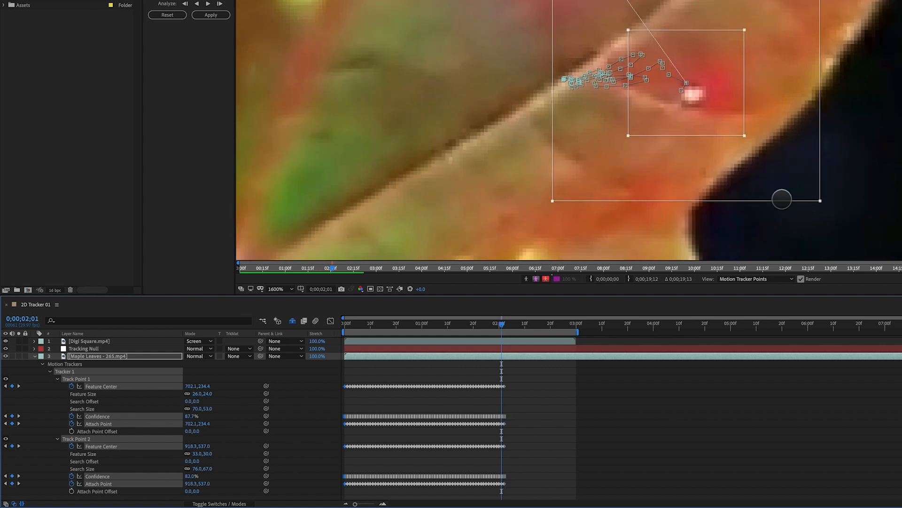
key("Page_Down")
key("Page_Up")
key("Page_Down")
left_click_drag(698, 122, 695, 126)
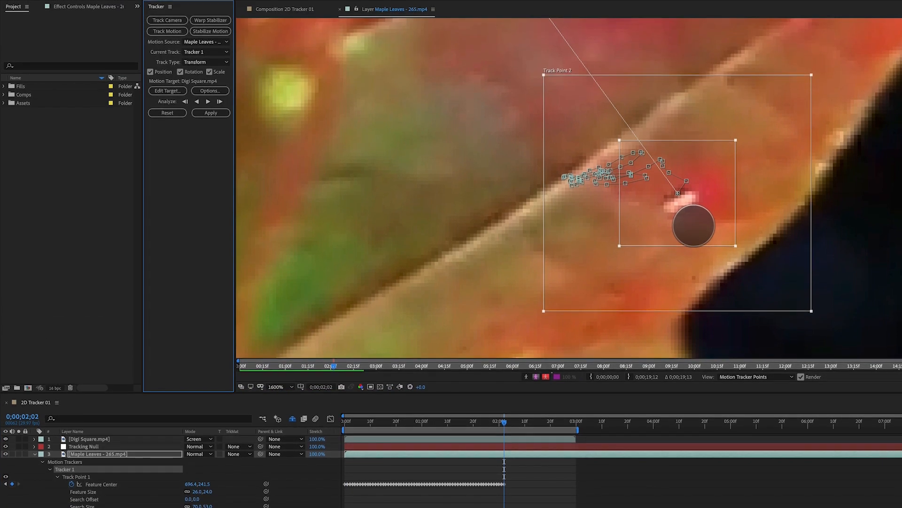
- Reposition Track Point 1 by hand on its blurred leaf spot for each frame from 0;00;02;03 to 0;00;02;05
left_click_drag(493, 70, 604, 206)
left_click_drag(605, 304, 763, 238)
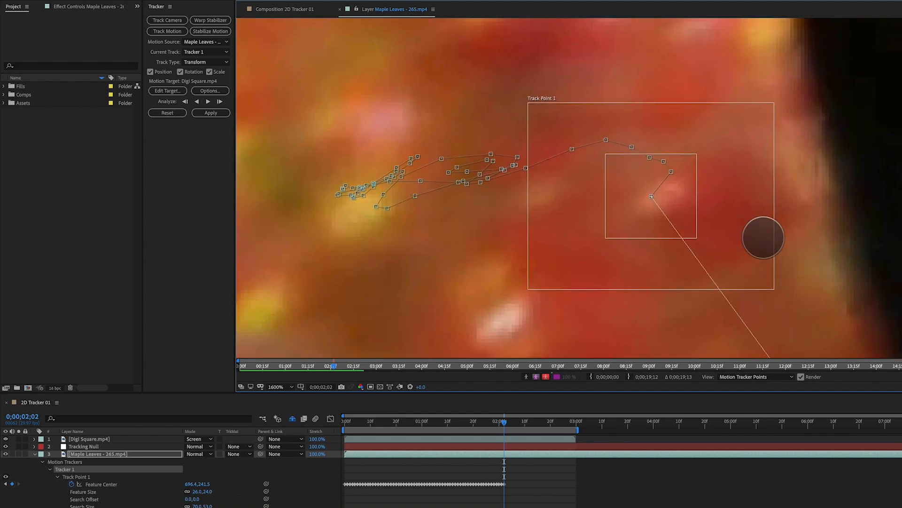
key("Page_Up")
key("Page_Down")
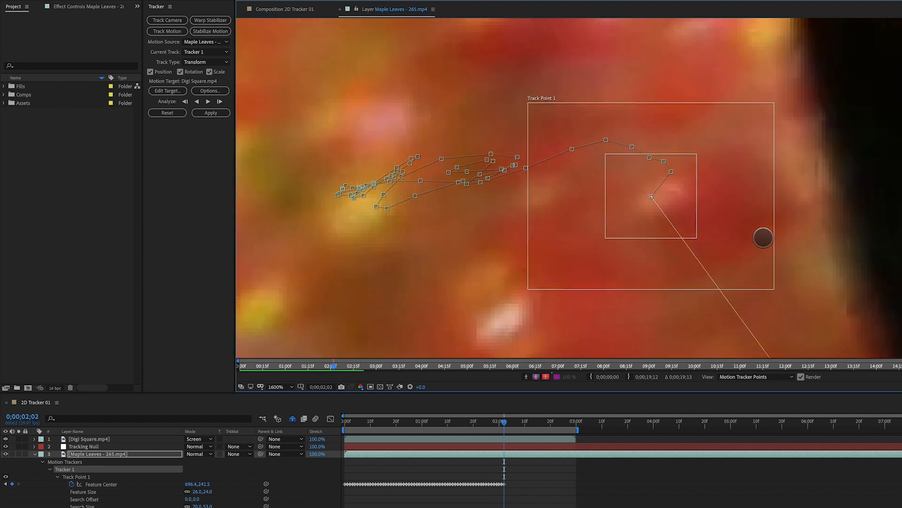
left_click_drag(682, 212, 604, 231)
key("Page_Down")
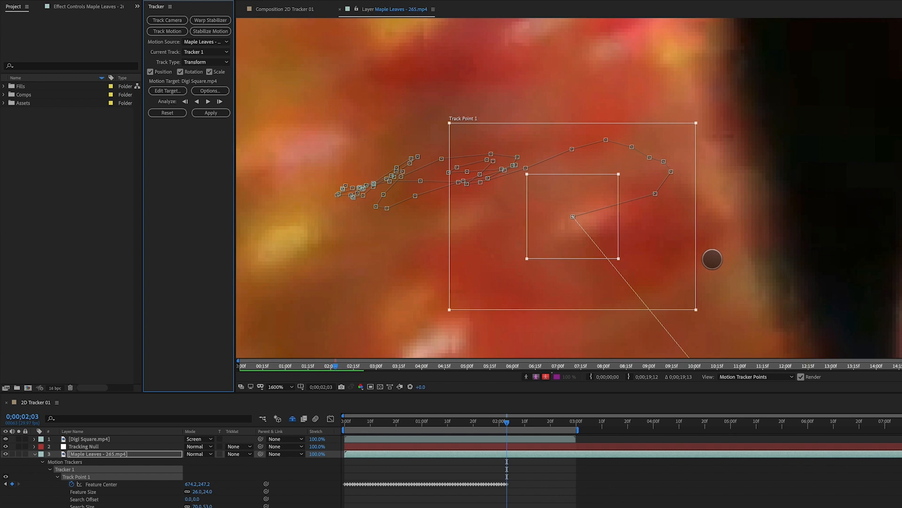
key("Page_Down")
left_click_drag(597, 227, 688, 182)
key("Page_Down")
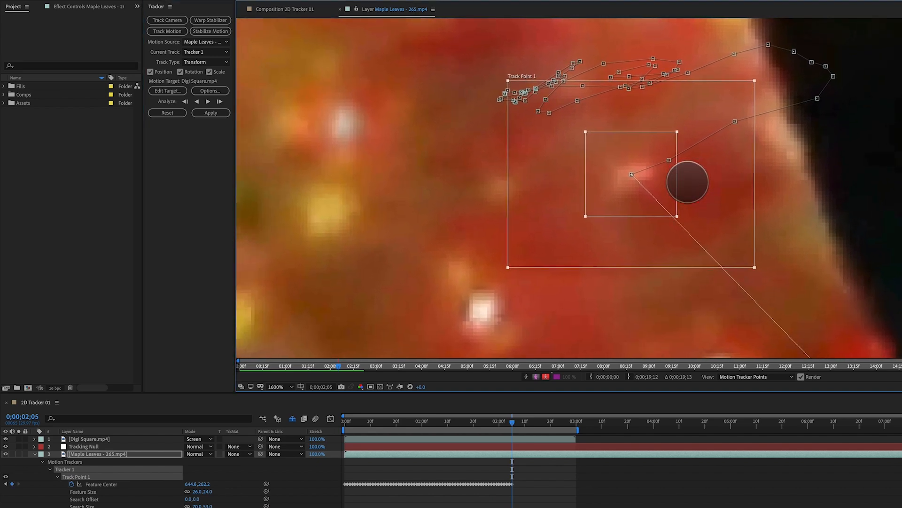
- Continue realigning Track Point 1 to the same leaf spot on each frame from 0;00;02;06 to 0;00;02;08
scroll(688, 182, "up", 1)
scroll(688, 182, "down", 2)
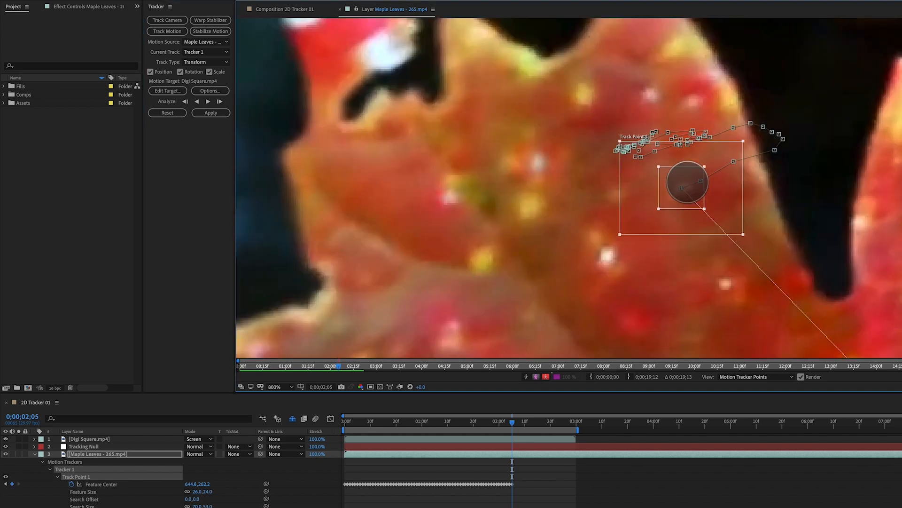
scroll(688, 182, "up", 1)
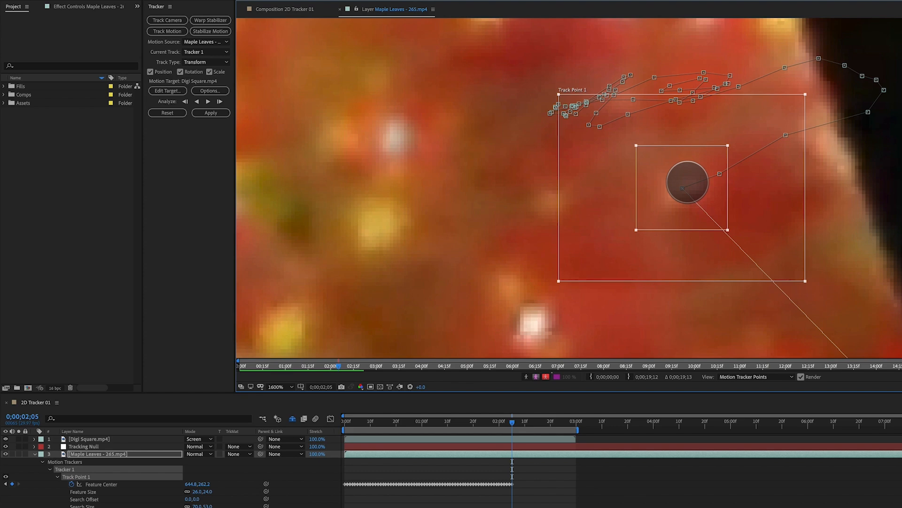
key("Page_Down")
left_click_drag(687, 182, 682, 183)
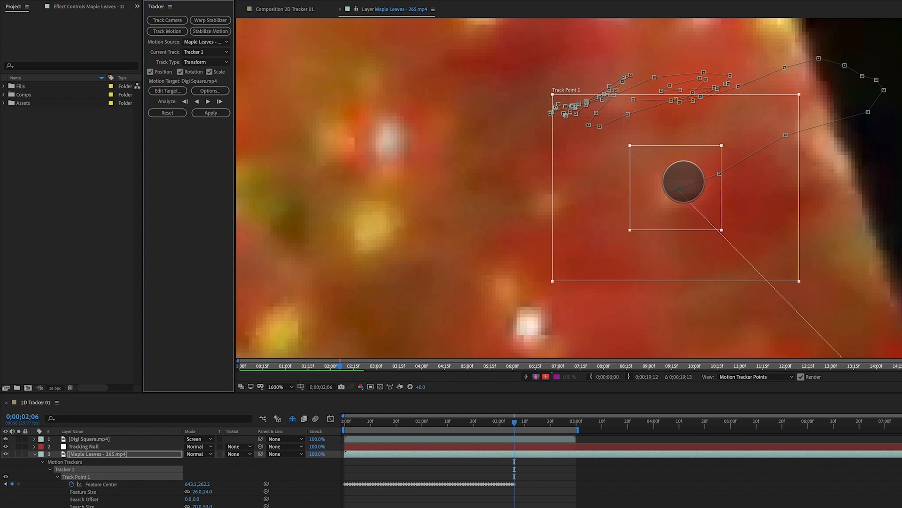
key("Page_Down")
left_click_drag(683, 181, 723, 169)
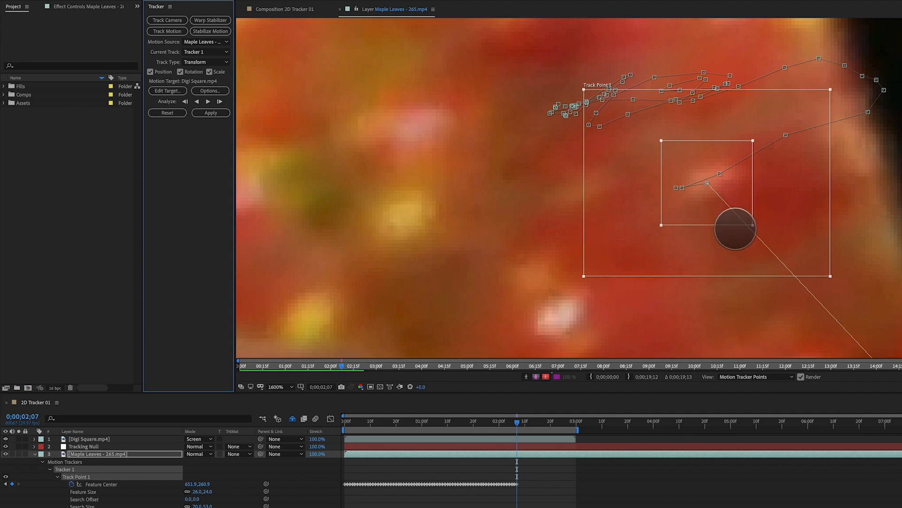
key("Page_Down")
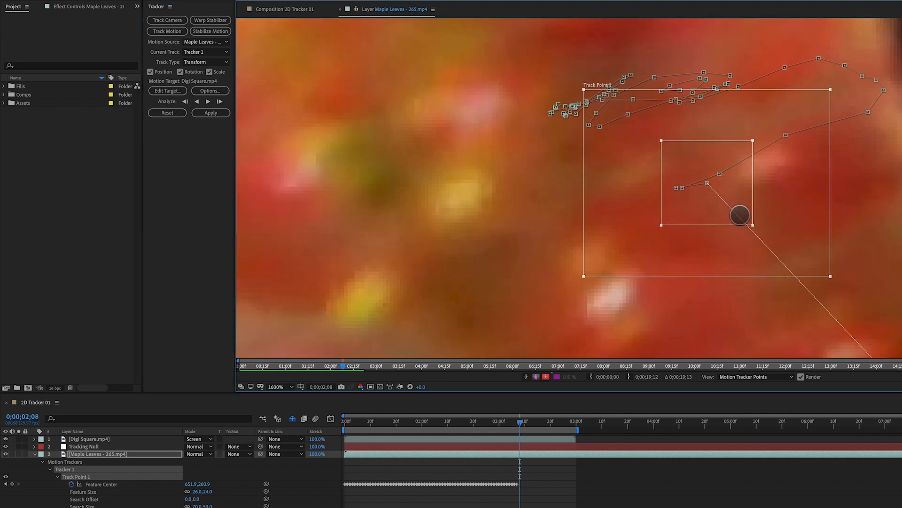
left_click_drag(751, 190, 848, 121)
- Align Track Point 1 with its leaf spot through 0;00;02;11 and return the current time to 0;00;02;03
key("Page_Down")
key("Page_Down")
key("comma")
key("comma")
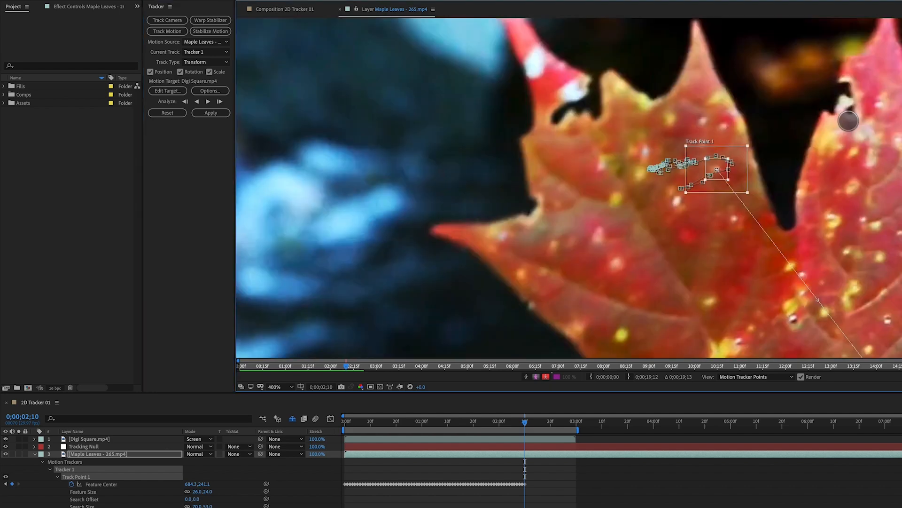
key("period")
key("period")
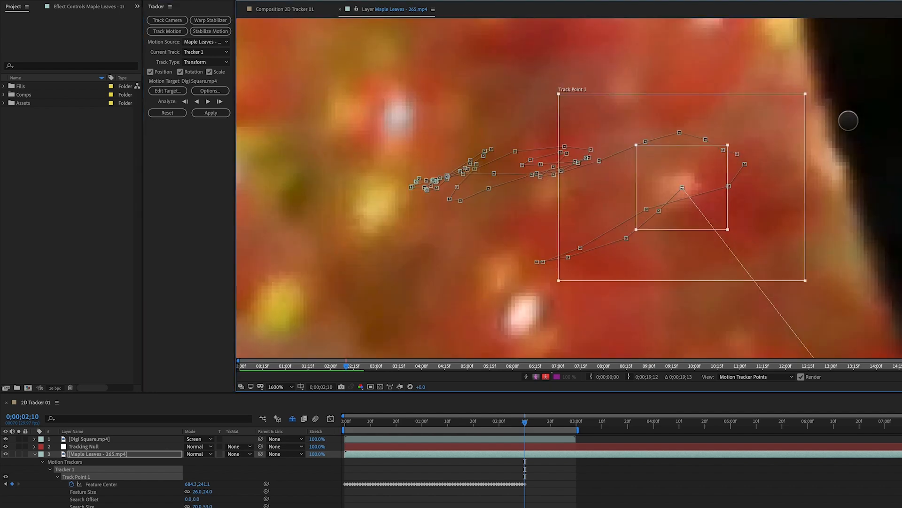
key("Page_Down")
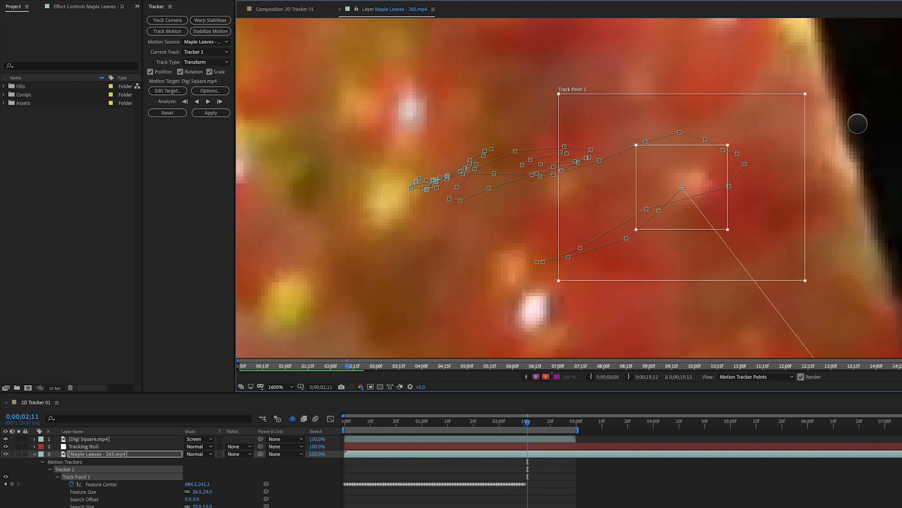
left_click_drag(705, 165, 729, 178)
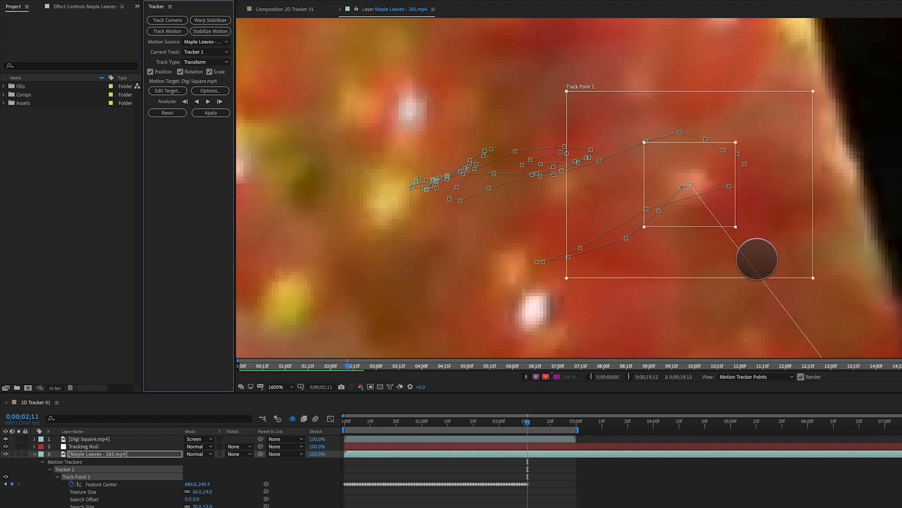
left_click_drag(525, 431, 505, 431)
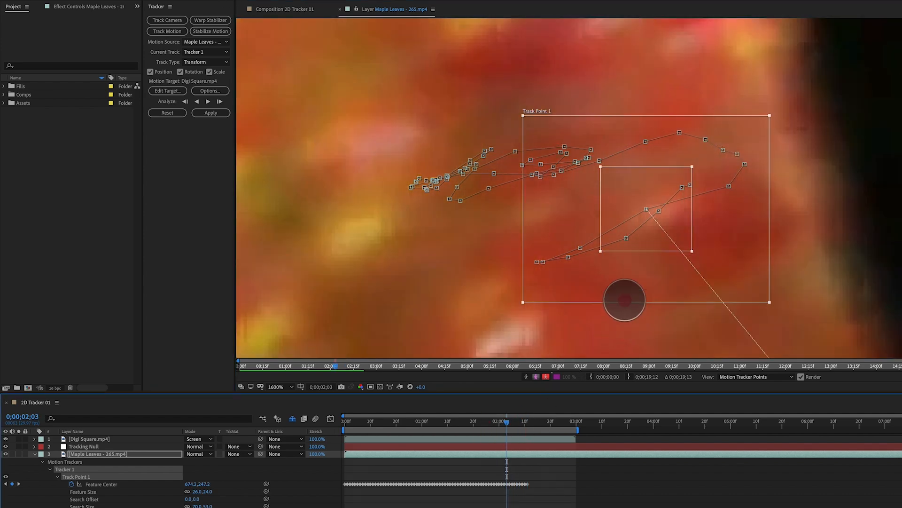
- Compare Track Point 2 with the preceding frame and realign it to its white leaf spot through 0;00;02;04
left_click_drag(626, 312, 503, 48)
left_click_drag(678, 256, 520, 53)
left_click_drag(707, 244, 546, 39)
left_click_drag(648, 155, 513, 37)
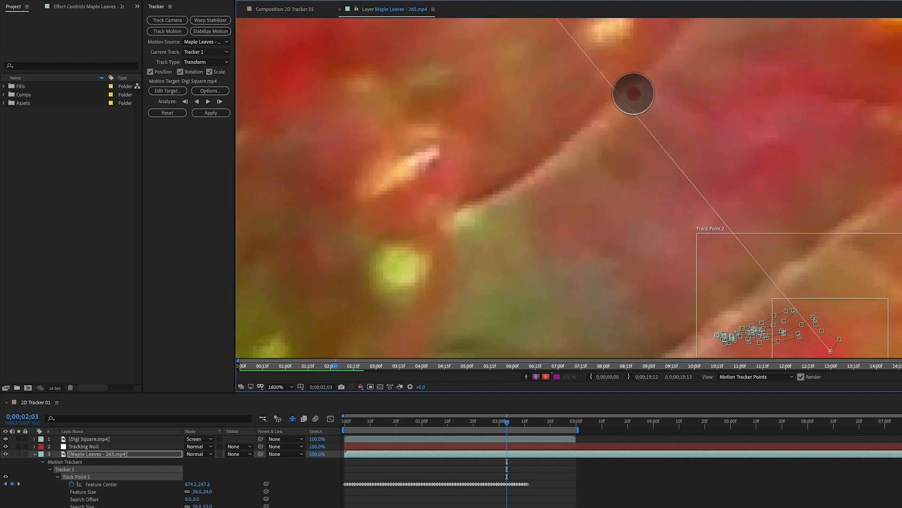
left_click_drag(665, 129, 592, 56)
left_click_drag(653, 153, 578, 76)
left_click_drag(702, 235, 697, 237)
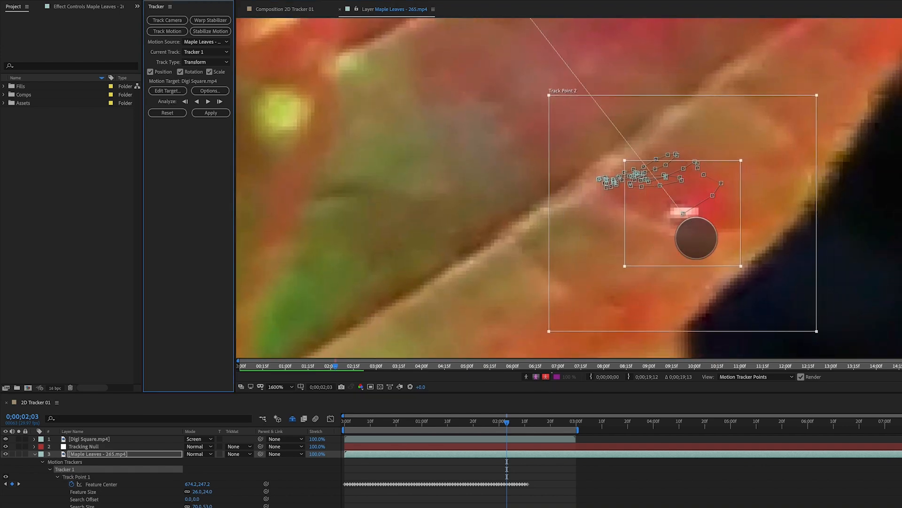
key("Page_Up")
key("Page_Down")
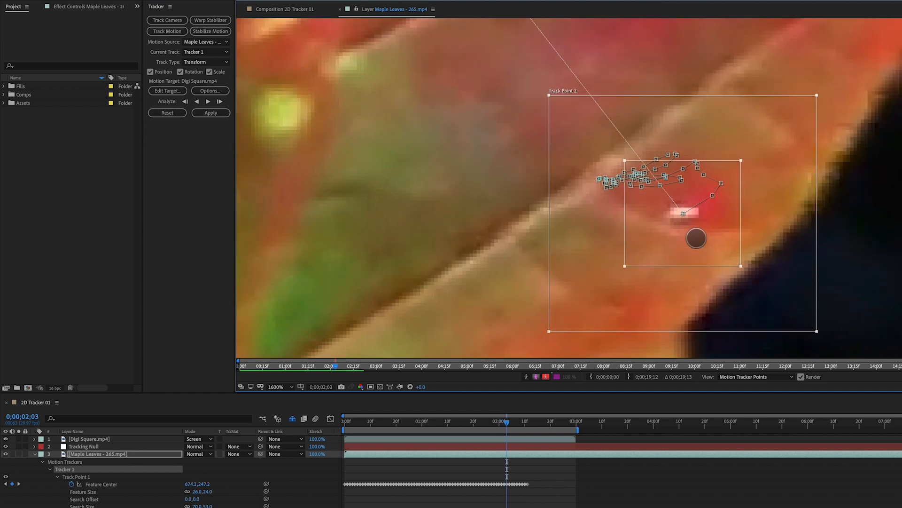
left_click_drag(696, 239, 666, 228)
key("Page_Down")
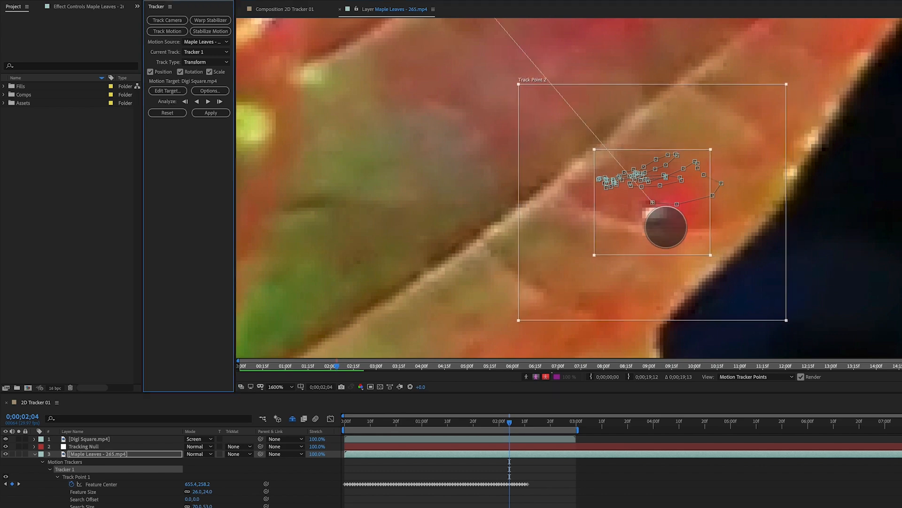
- Analyze the track forward from 0;00;02;04 to 0;00;02;09 and inspect both track points' alignment at that frame
scroll(666, 228, "down", 3)
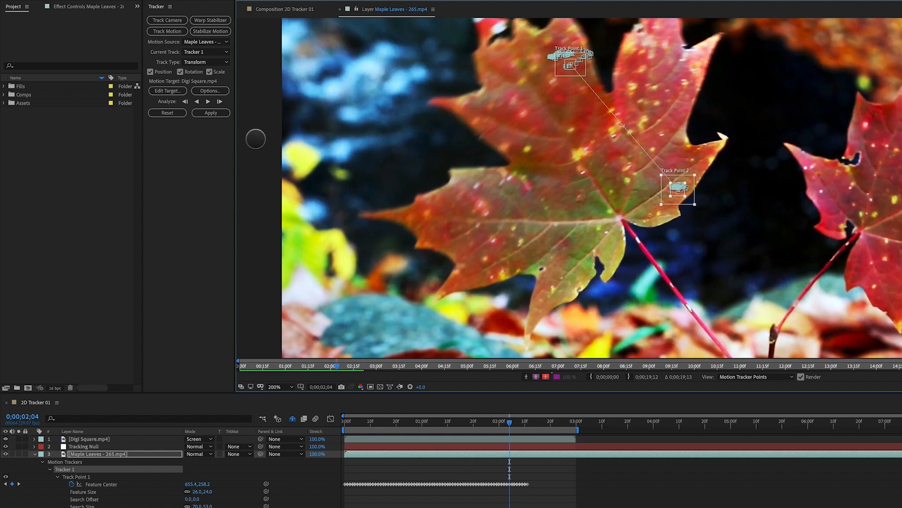
left_click(208, 101)
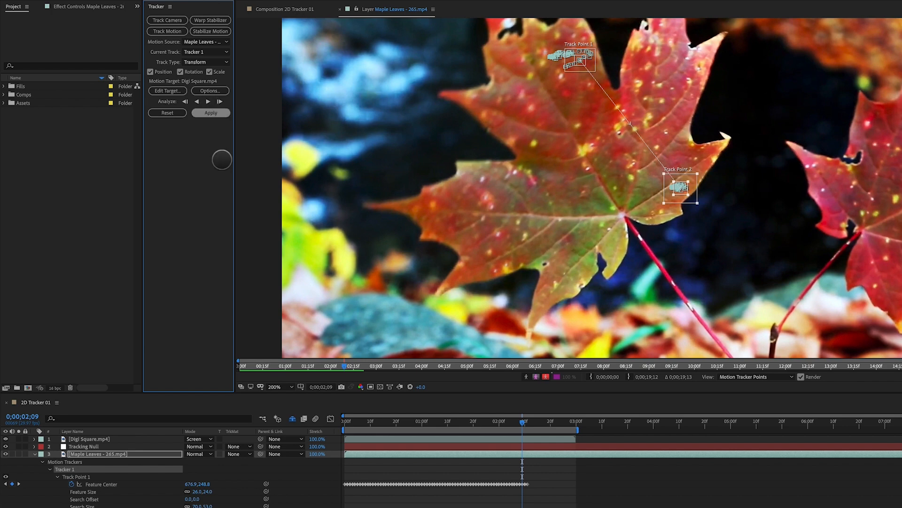
scroll(596, 106, "up", 1)
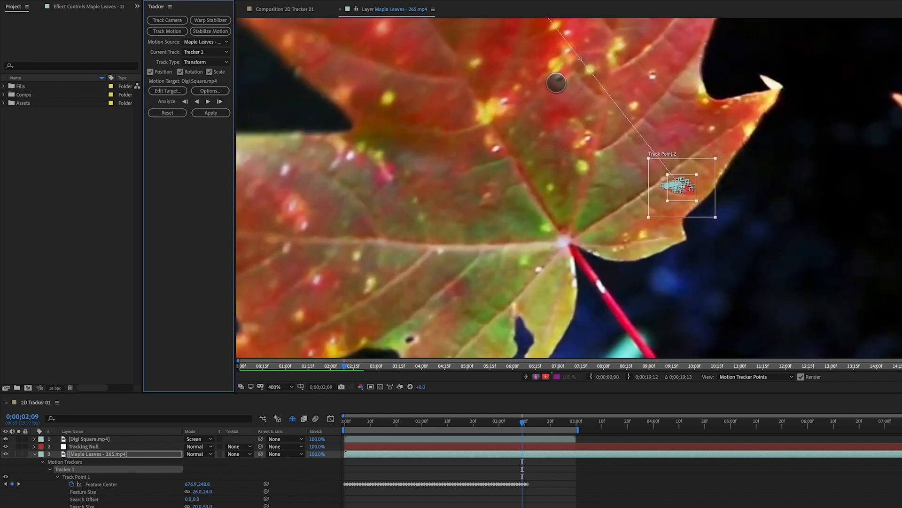
left_click_drag(560, 84, 681, 338)
left_click_drag(653, 194, 683, 260)
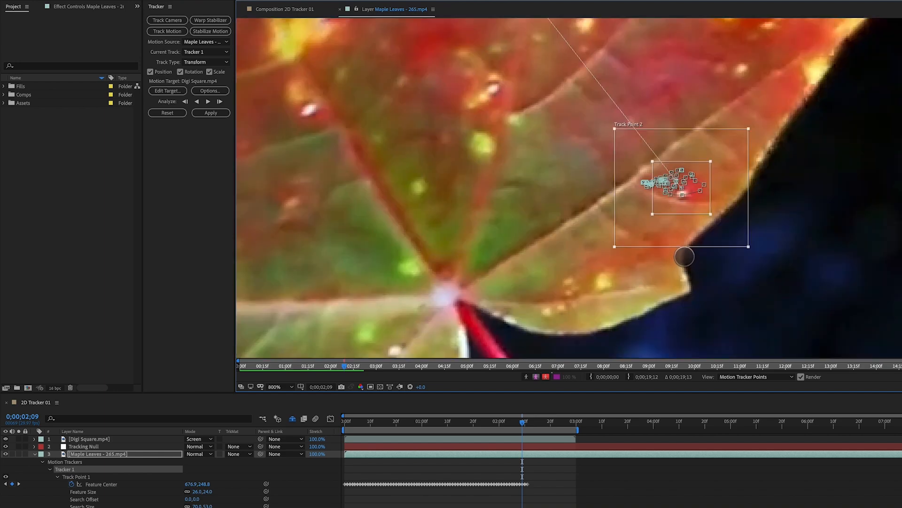
left_click_drag(552, 134, 695, 243)
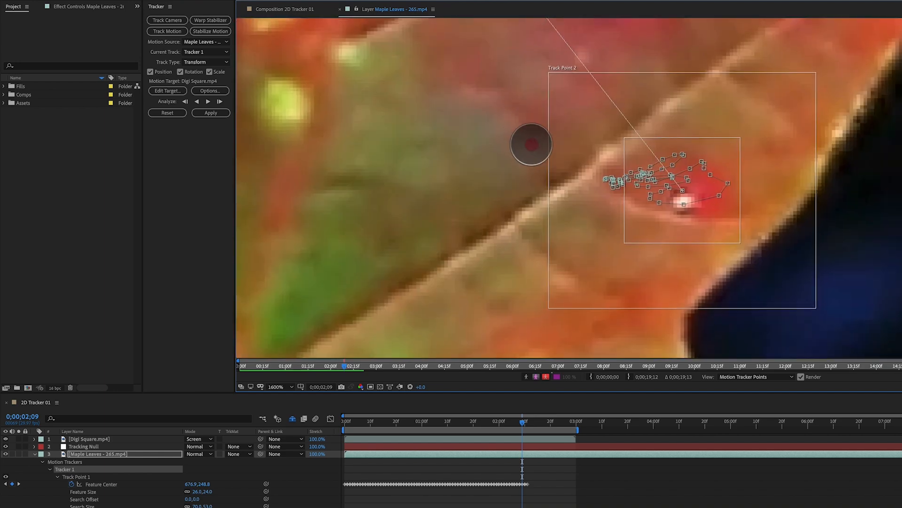
left_click_drag(607, 158, 768, 316)
left_click_drag(499, 86, 693, 263)
left_click_drag(568, 33, 622, 255)
left_click_drag(540, 118, 790, 304)
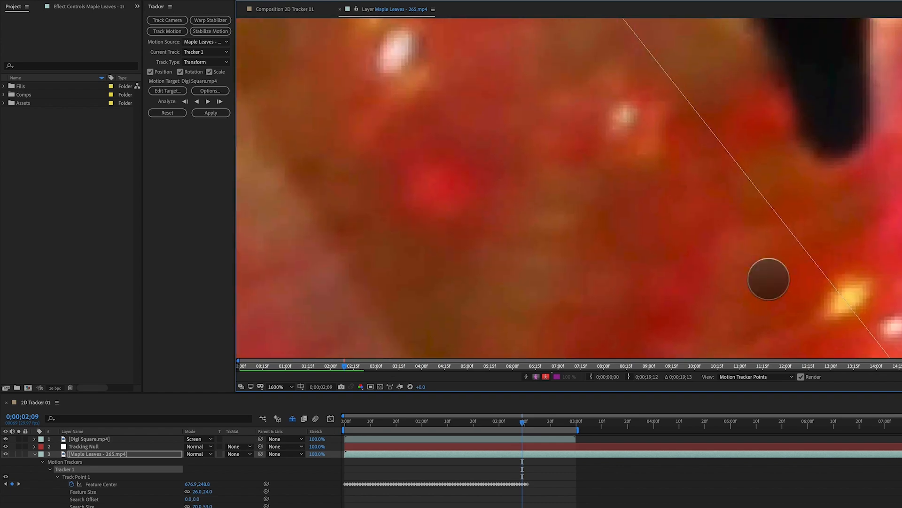
left_click_drag(664, 114, 741, 314)
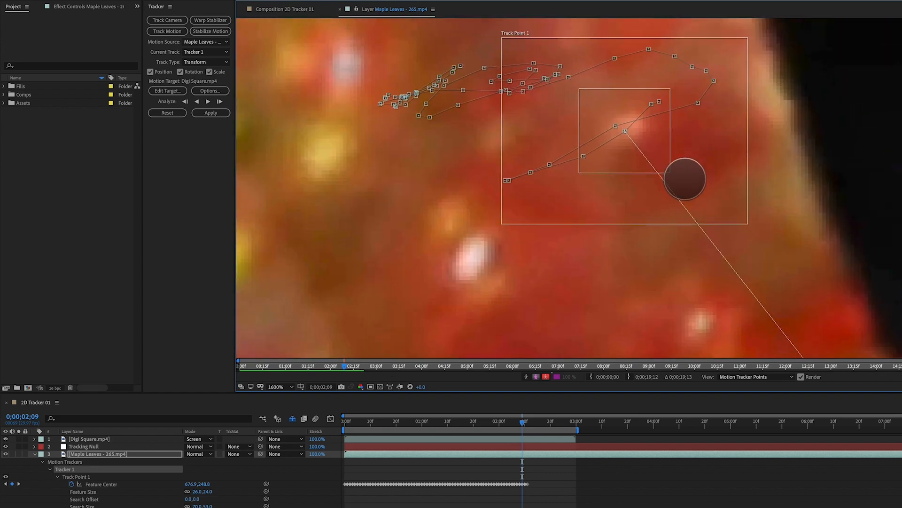
key("Page_Up")
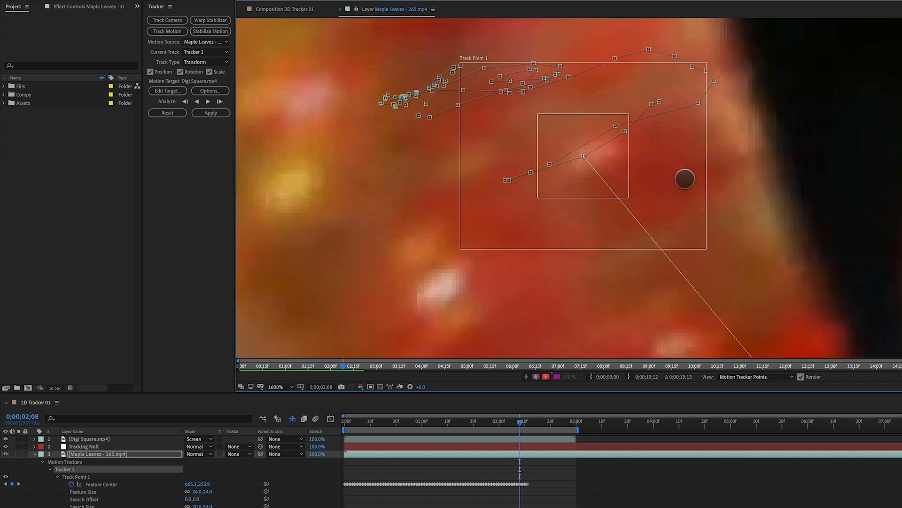
key("Page_Down")
- Delete Track Point 1's Feature Center keyframes after 0;00;02;09 and analyze forward from there to 0;00;03;13
left_click_drag(565, 464, 524, 507)
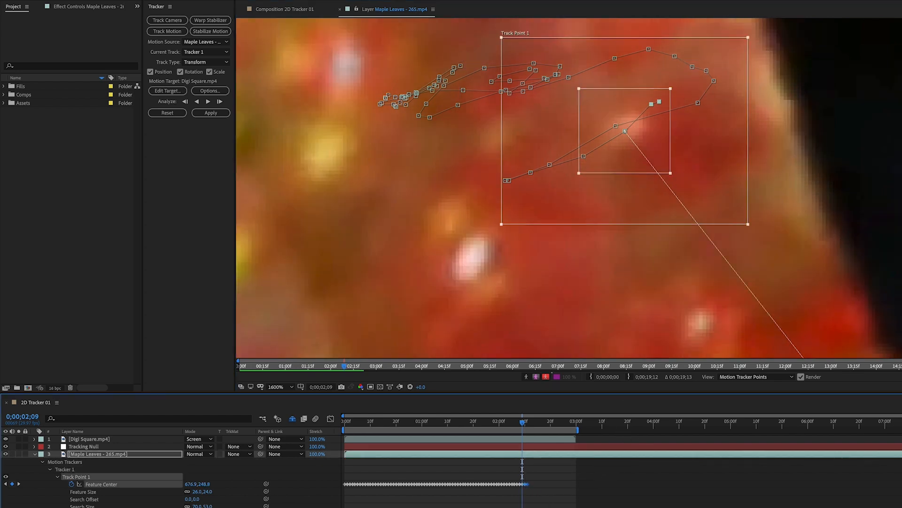
key("Delete")
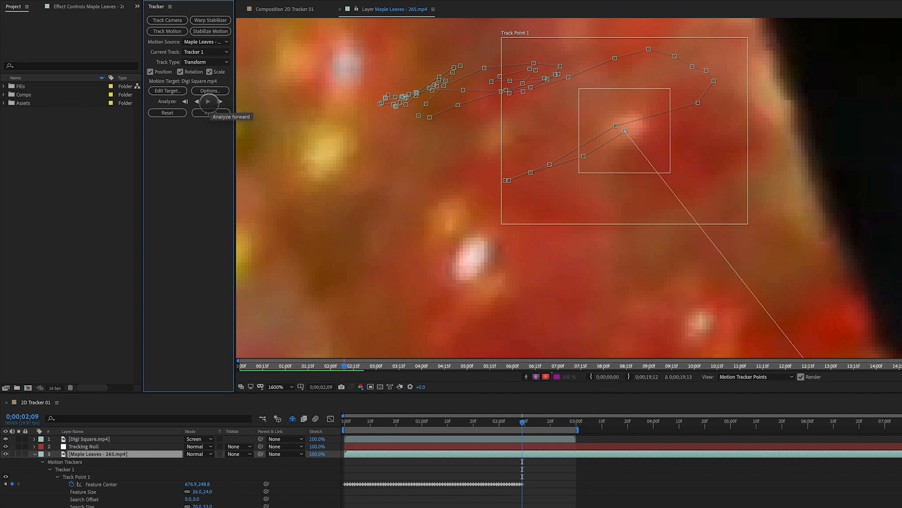
left_click(208, 101)
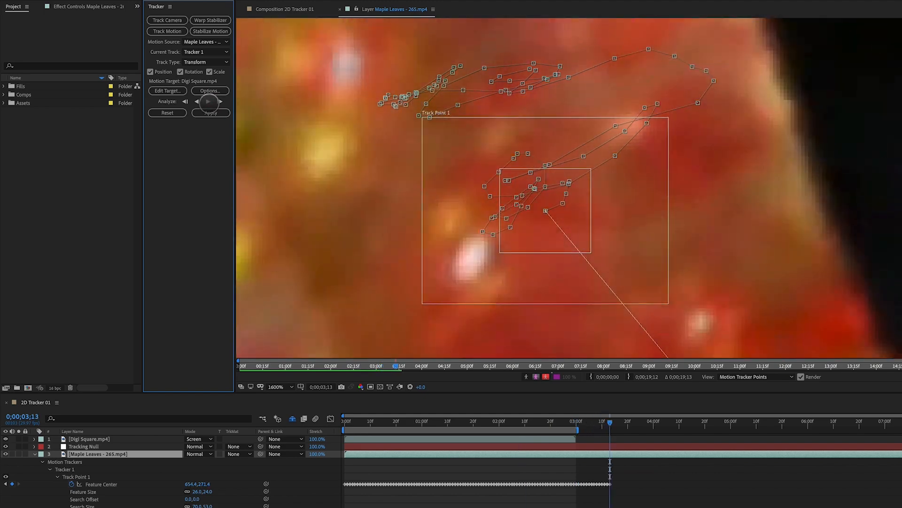
left_click(208, 101)
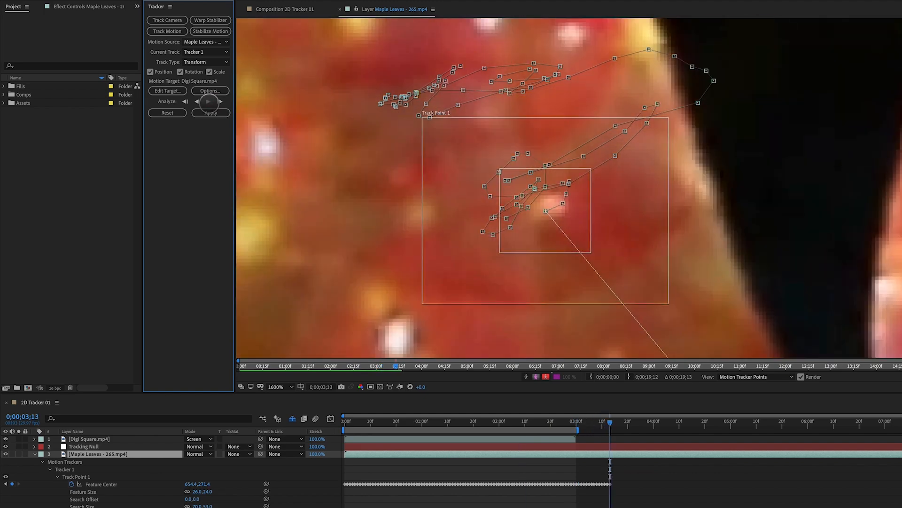
- Examine how well both track points follow the leaf between the start and 0;00;03;00, ending at 0;00;00;00
scroll(415, 144, "down", 1)
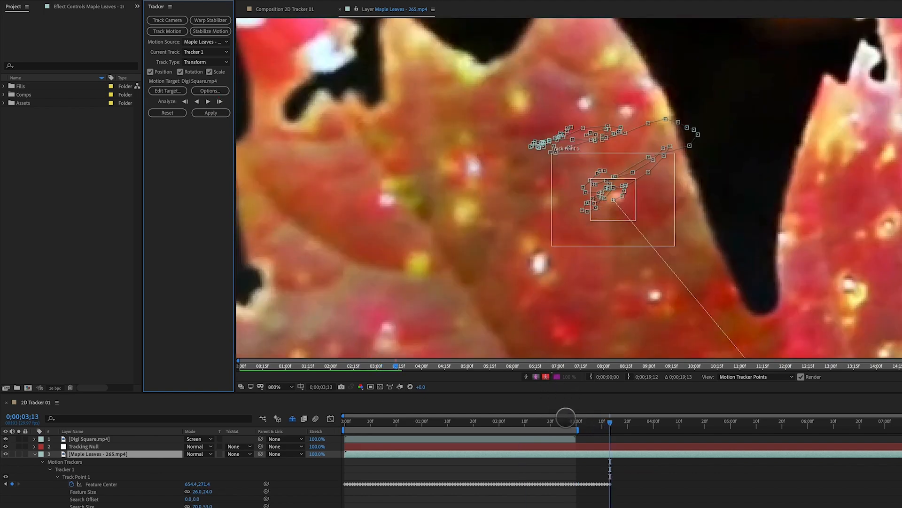
left_click(576, 422)
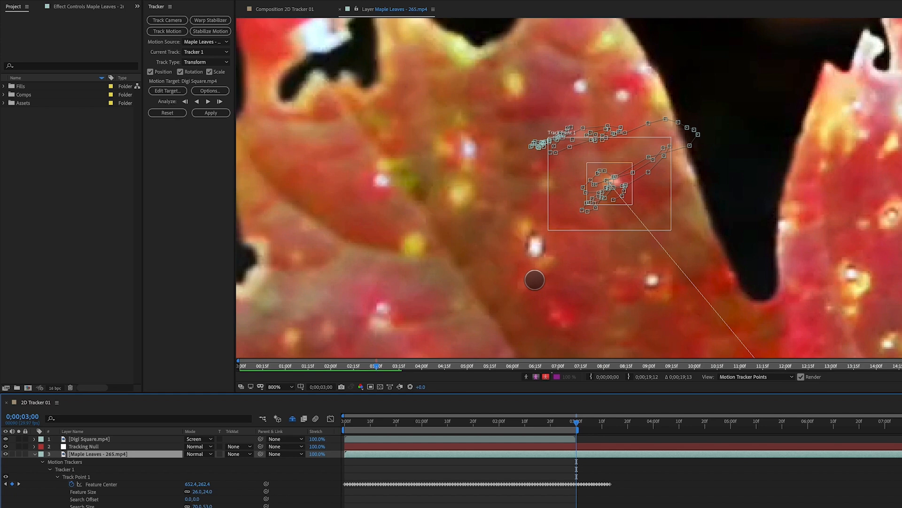
scroll(550, 278, "down", 6)
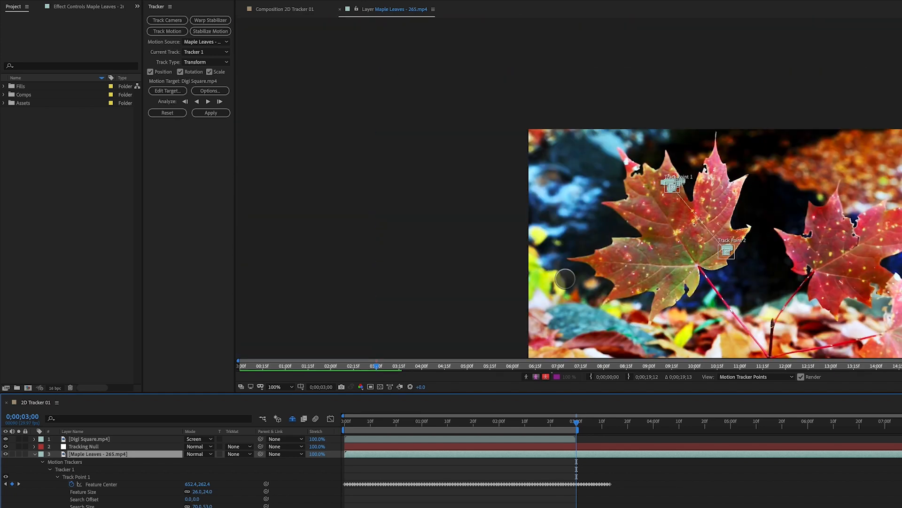
scroll(524, 230, "up", 2)
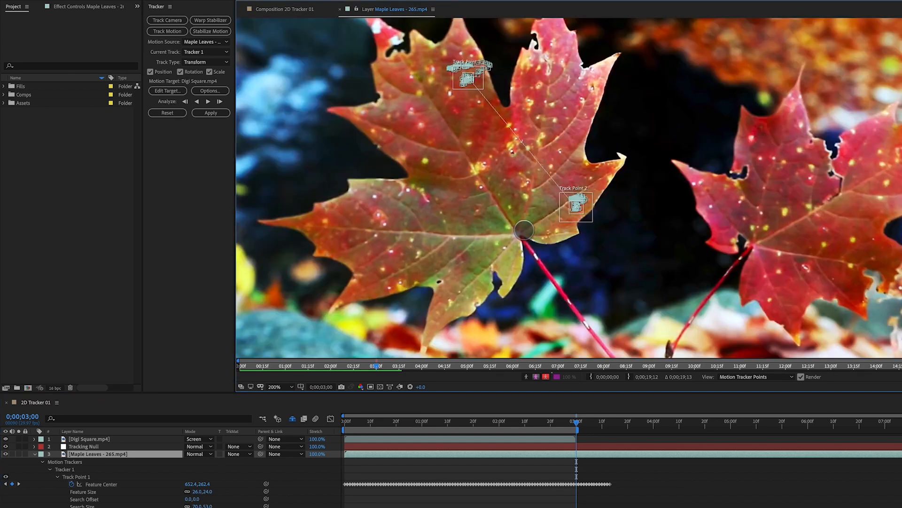
scroll(524, 229, "up", 1)
left_click_drag(500, 215, 717, 199)
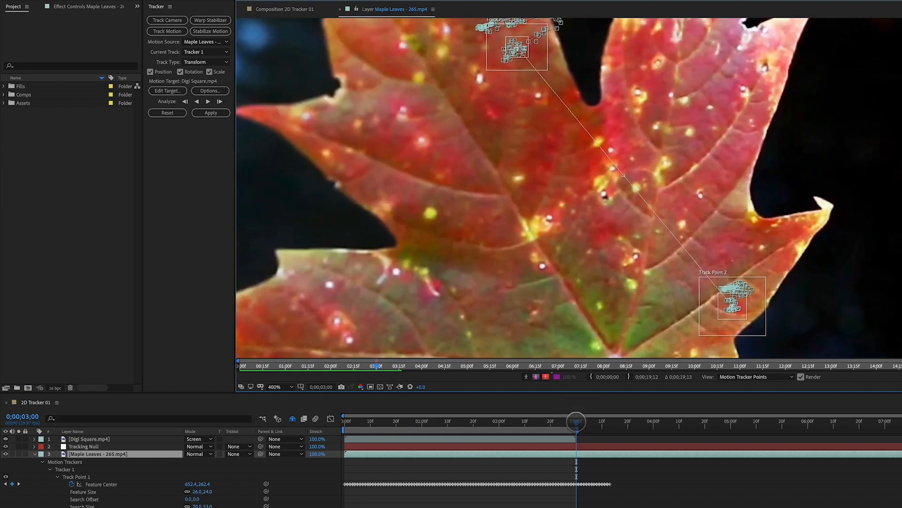
left_click_drag(576, 422, 318, 437)
mouse_move(597, 262)
left_mouse_down()
mouse_move(604, 258)
mouse_move(584, 261)
left_mouse_up()
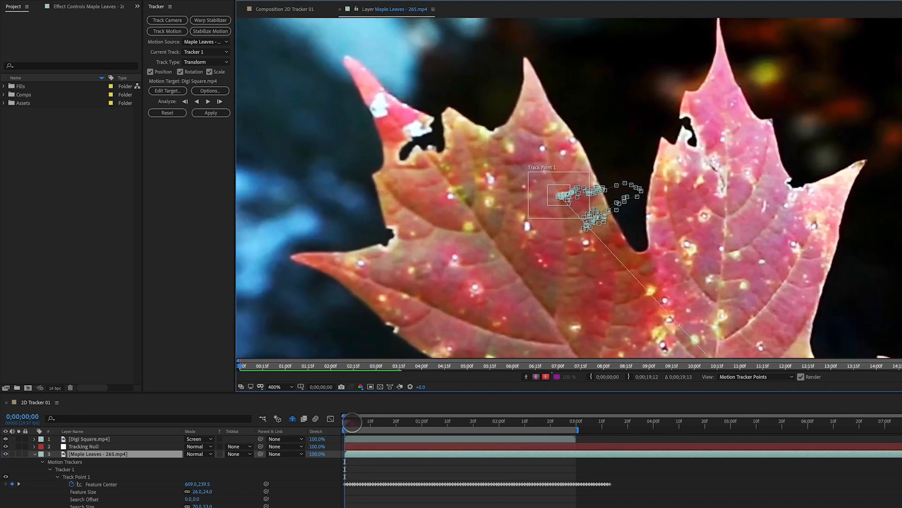
left_click_drag(351, 422, 360, 422)
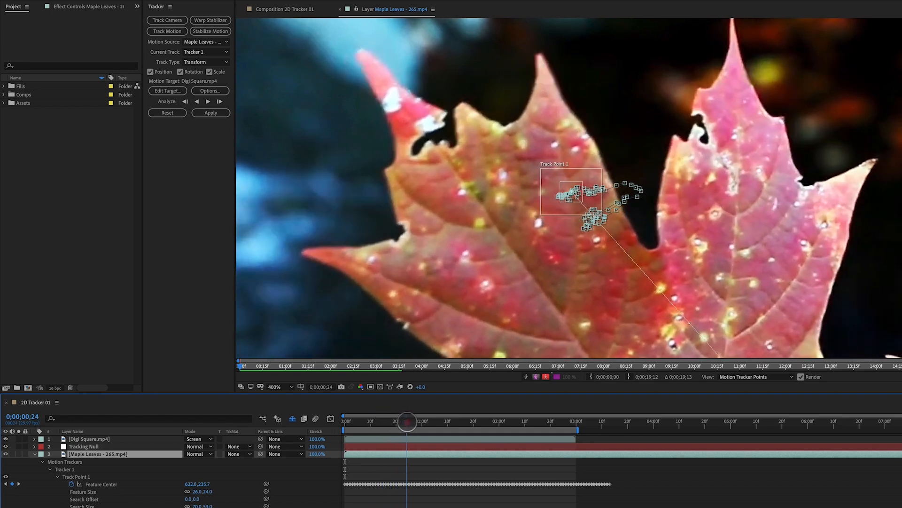
left_click_drag(428, 422, 509, 427)
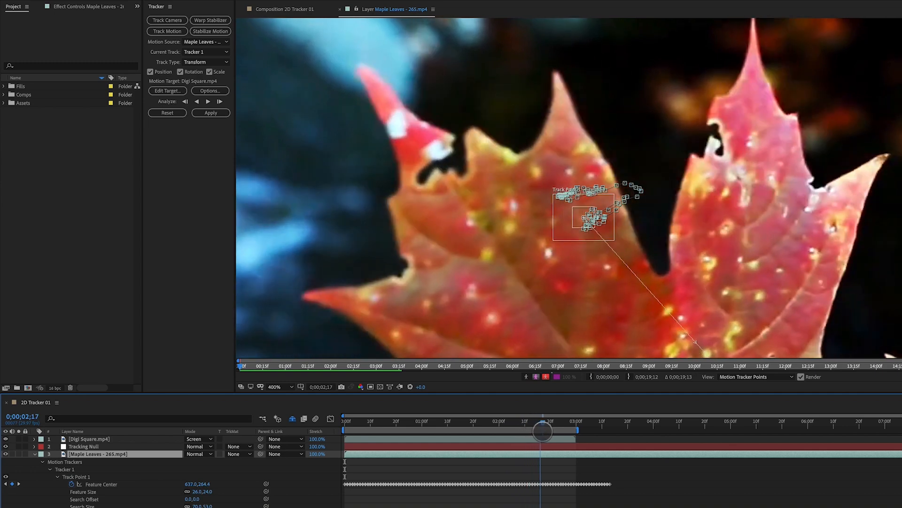
left_click_drag(566, 433, 303, 431)
scroll(472, 307, "down", 2)
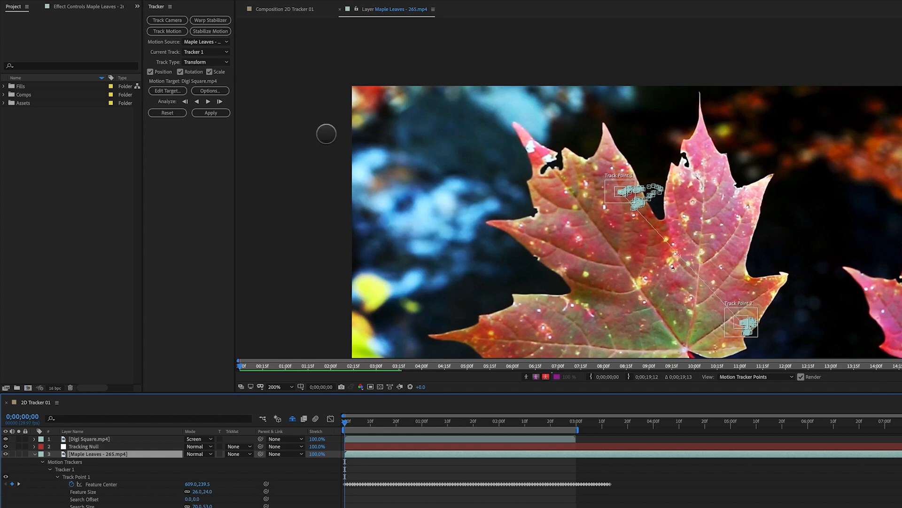
- Set the motion target to the Tracking Null layer and apply the tracking data in the X and Y dimensions
left_click(168, 90)
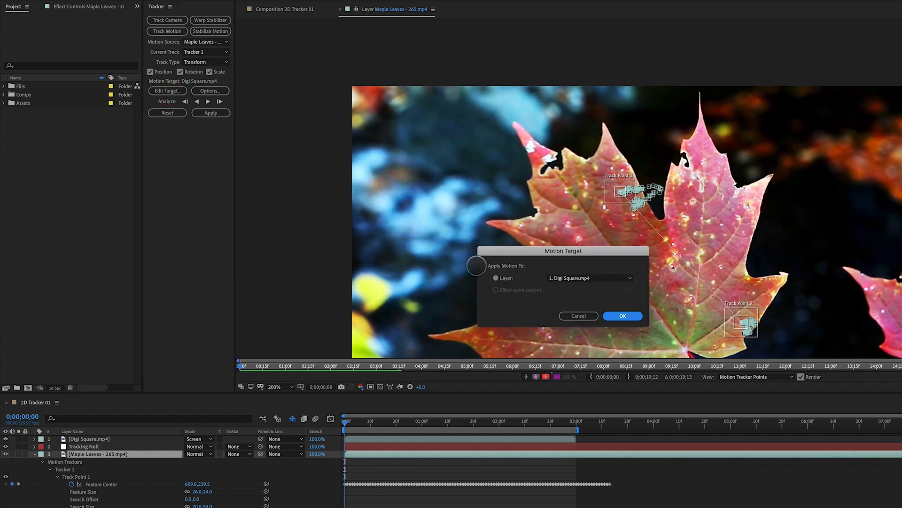
left_click(574, 278)
left_click(577, 297)
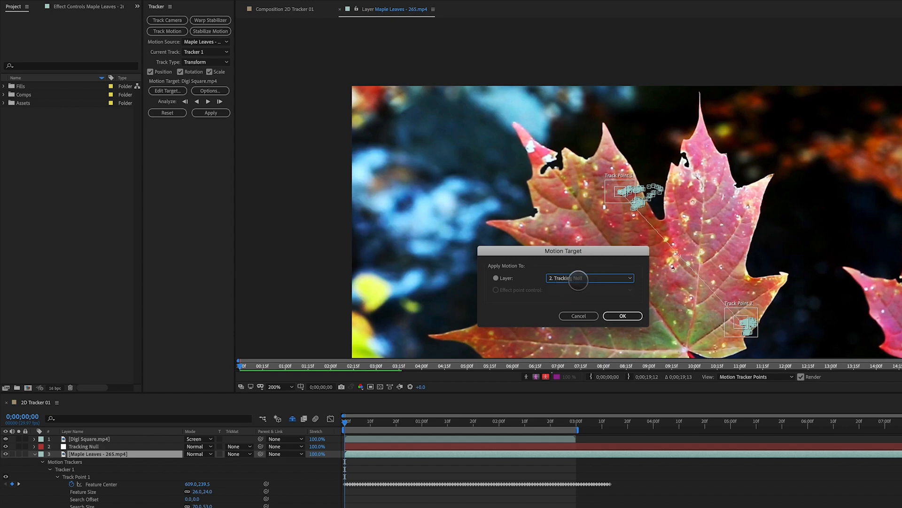
left_click(628, 315)
left_click(210, 113)
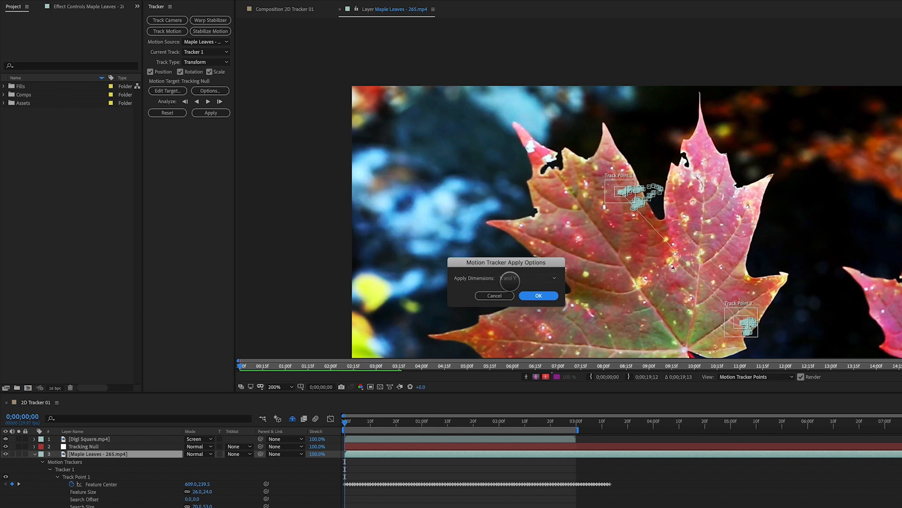
left_click(545, 295)
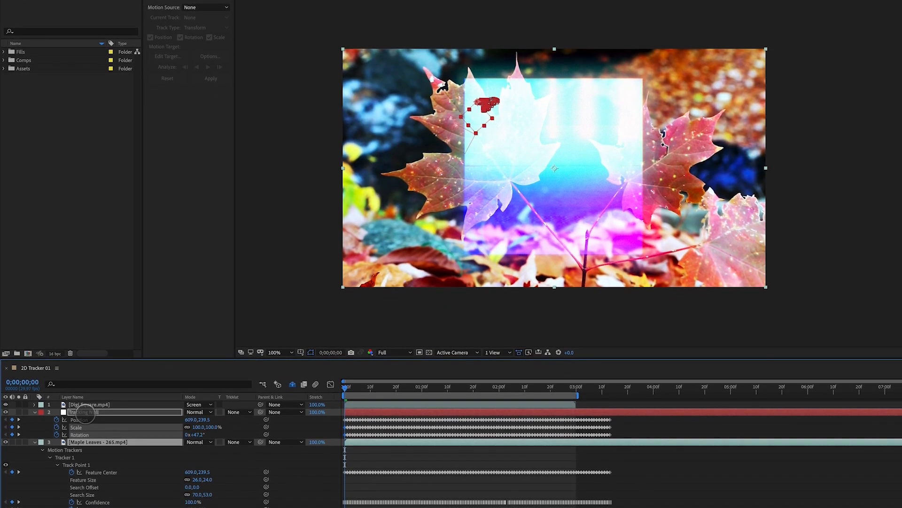
- Parent the Digi Square.mp4 layer to Tracking Null and collapse the property lists of the null and footage layers
left_click(84, 446)
left_click(79, 419)
left_click(77, 426)
left_click(80, 433)
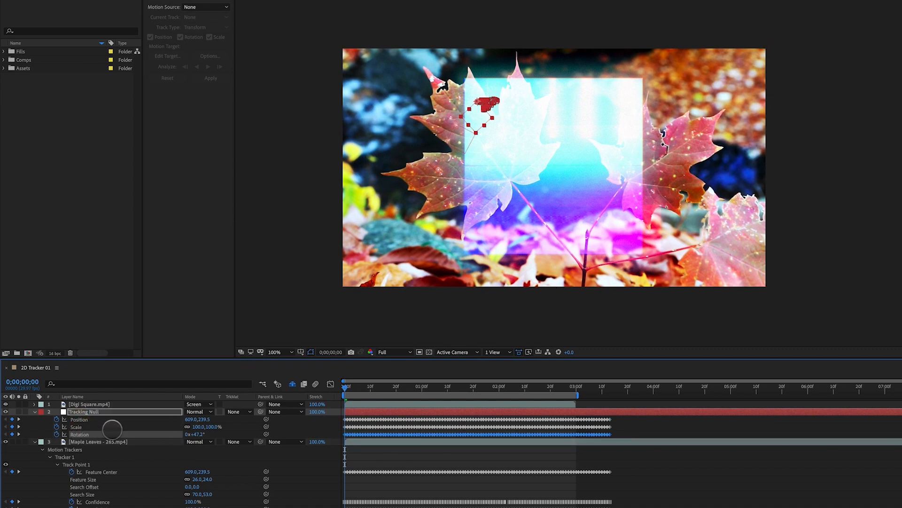
left_click(261, 404)
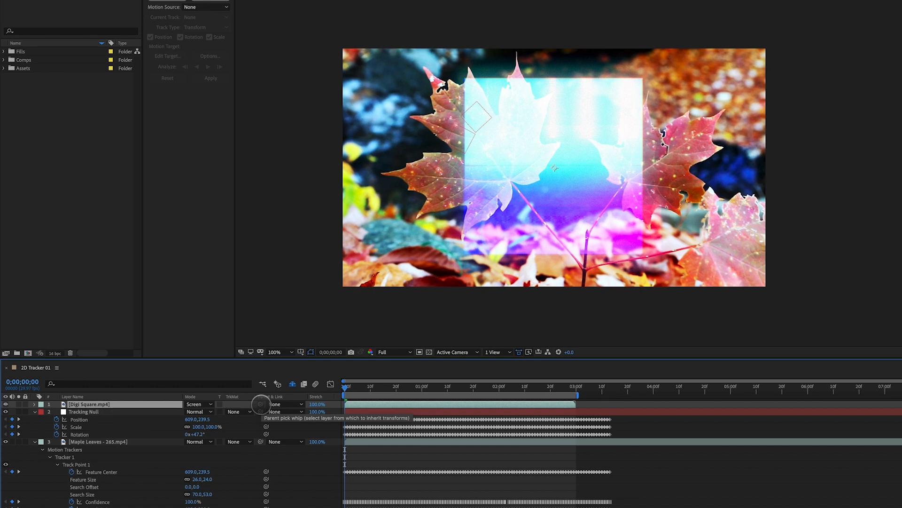
left_click(261, 404)
mouse_move(260, 405)
left_mouse_down()
mouse_move(535, 219)
mouse_move(568, 167)
mouse_move(553, 171)
mouse_move(463, 120)
mouse_move(236, 378)
mouse_move(174, 412)
mouse_move(127, 413)
left_mouse_up()
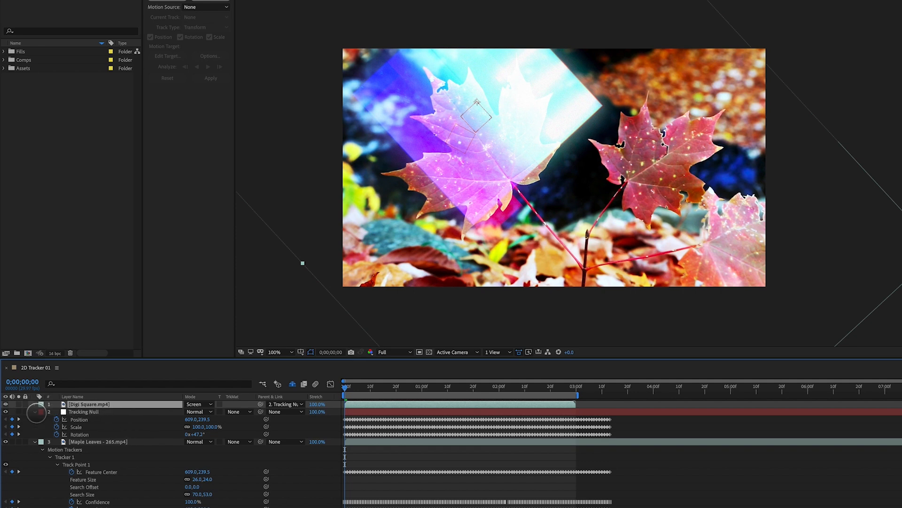
left_click(34, 412)
left_click(34, 419)
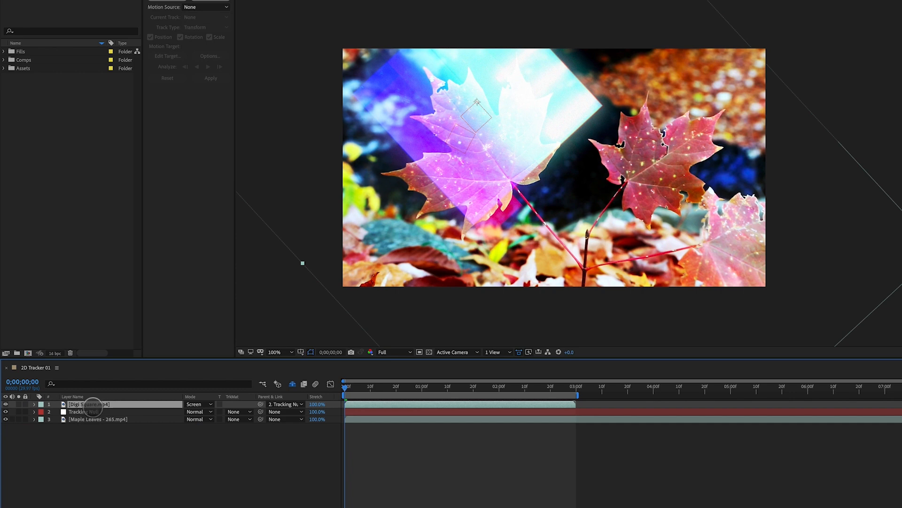
- Adjust the Digi Square layer's transform to position 111,153, scale 116% and rotation 1°
key("a")
key("p")
key("s")
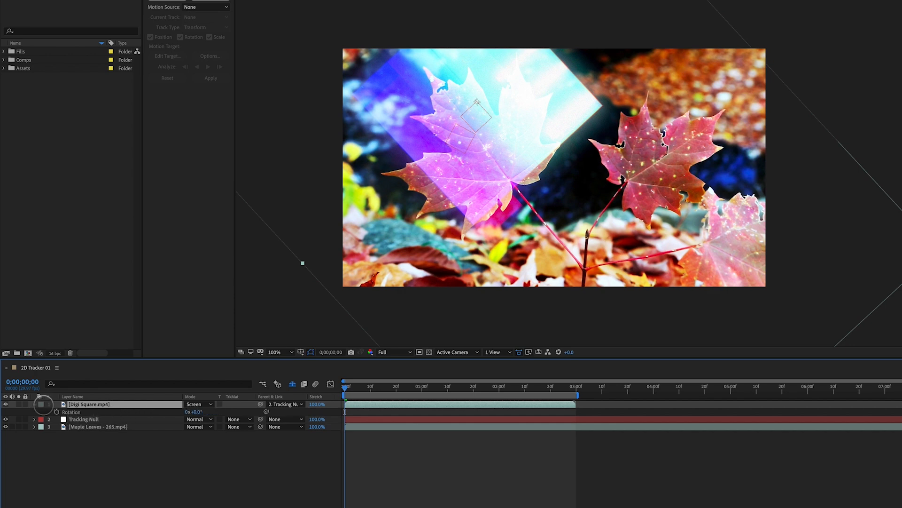
left_click(34, 404)
left_click(34, 404)
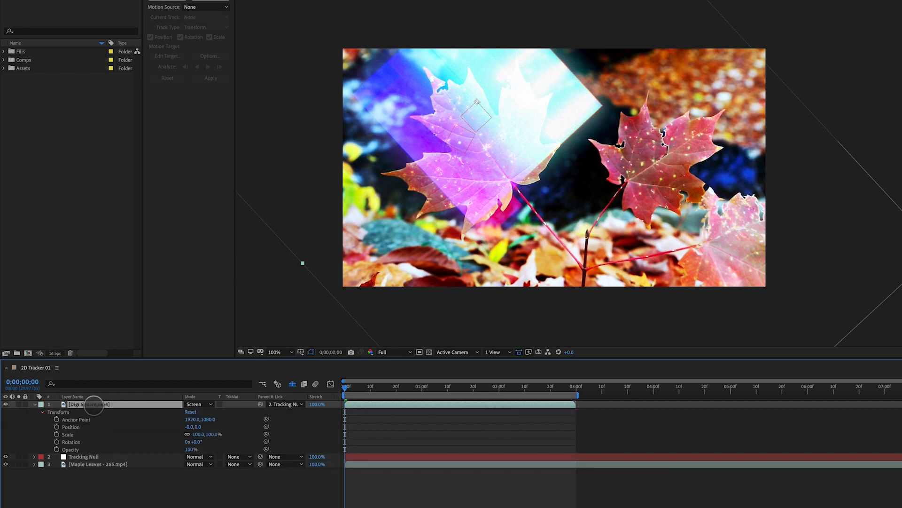
left_click_drag(190, 427, 268, 426)
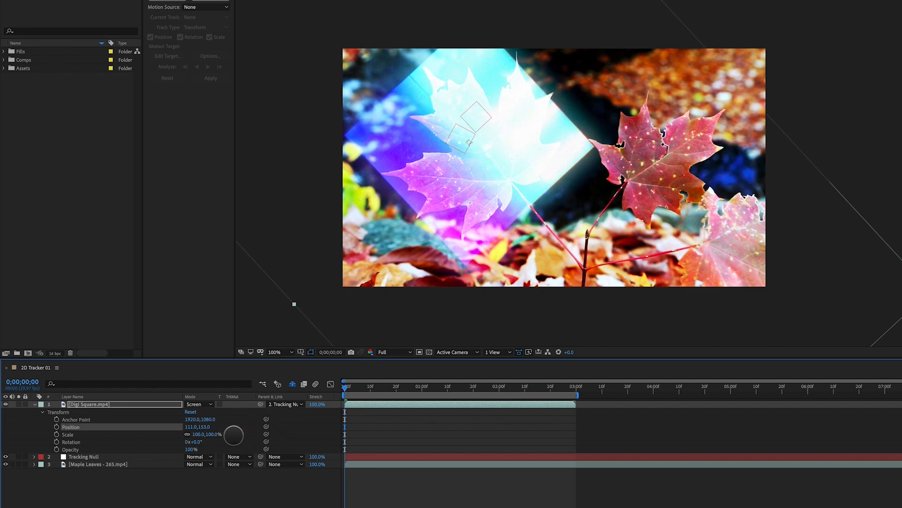
left_click_drag(213, 433, 197, 442)
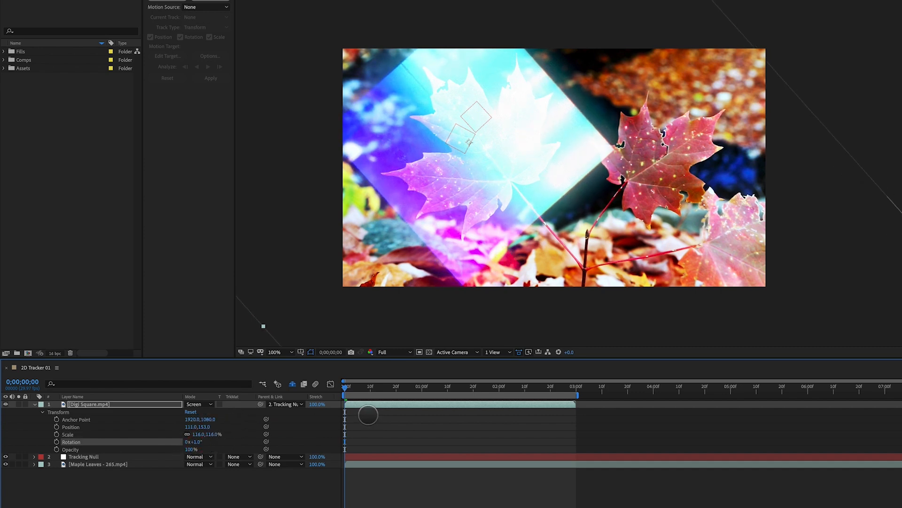